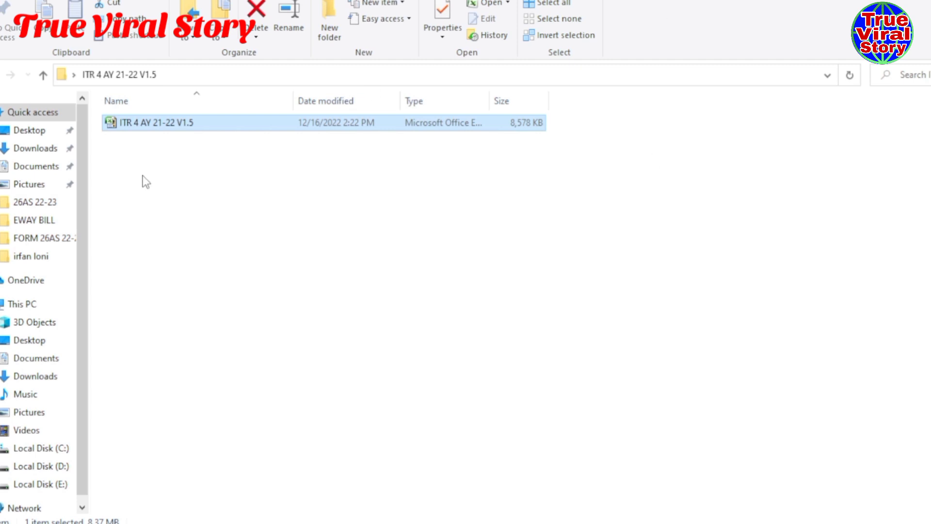
# - Open the ITR 4 AY 21-22 V1.5 utility workbook from File Explorer in Excel
pyautogui.click(145, 135)
pyautogui.doubleClick(144, 126)
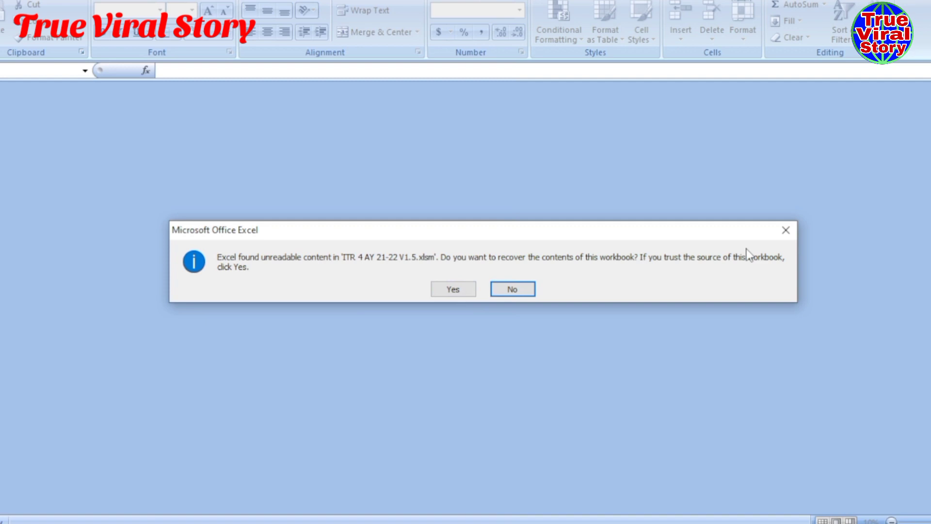
# - Accept recovery of the workbook's unreadable content and close the repairs report
pyautogui.click(452, 290)
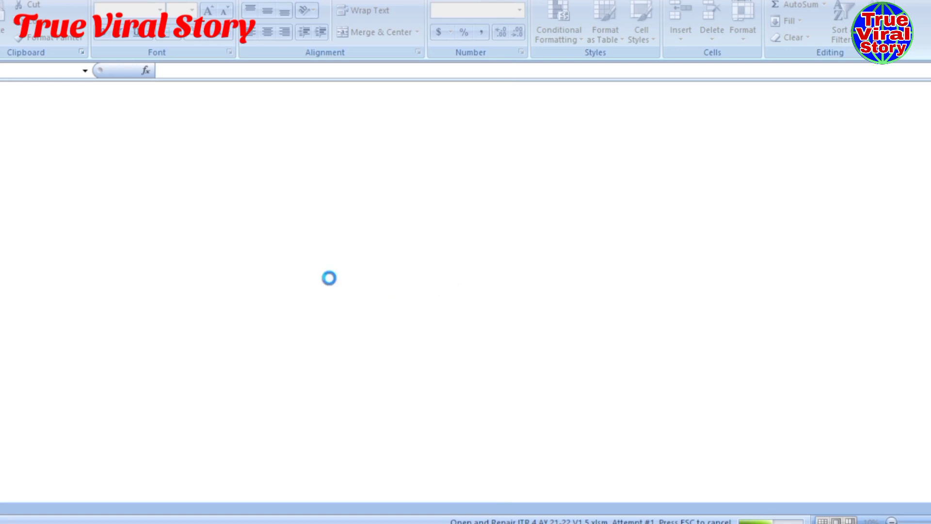
pyautogui.moveTo(454, 518)
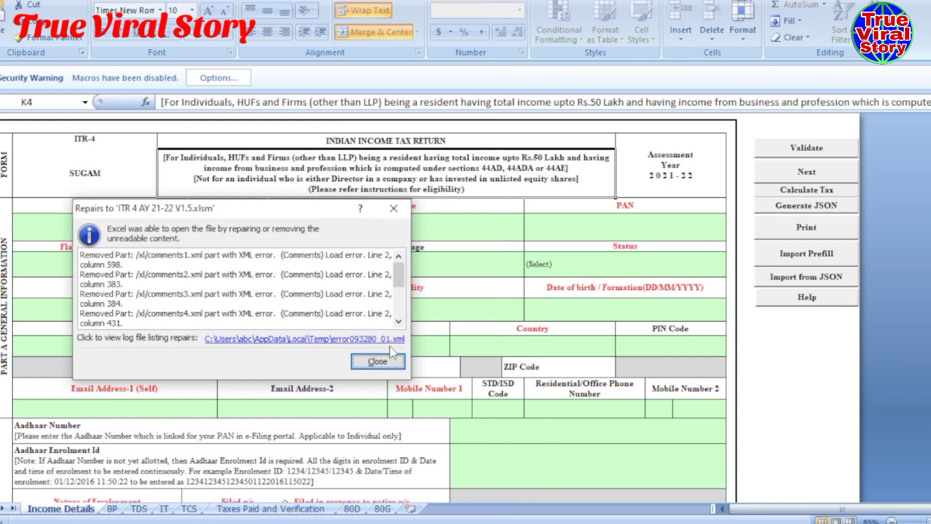
pyautogui.moveTo(289, 209); pyautogui.dragTo(322, 186)
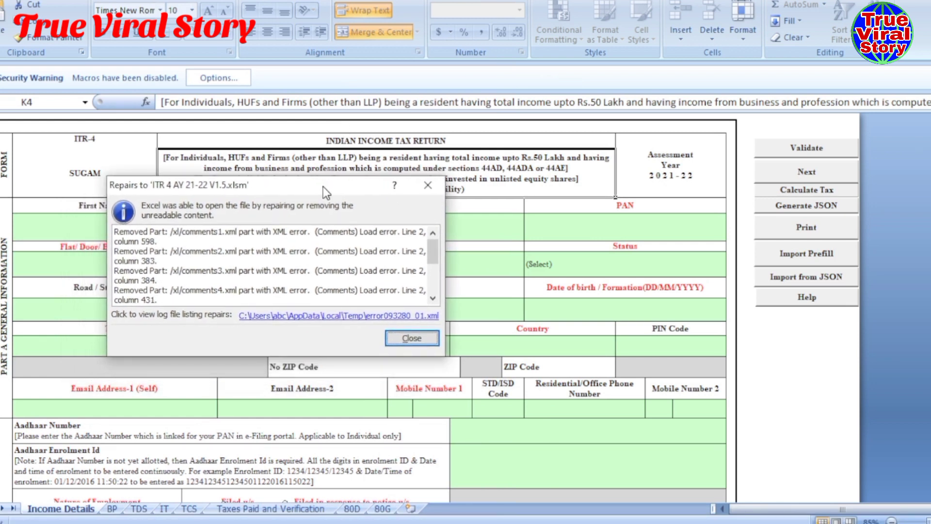
pyautogui.click(410, 339)
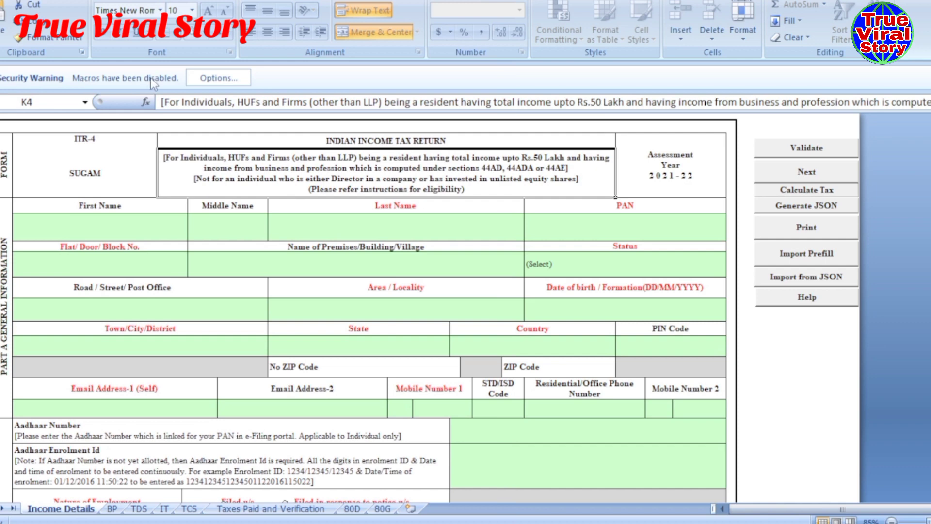
# - Enable the workbook's macros and dismiss the utility's data-entry notice
pyautogui.click(218, 77)
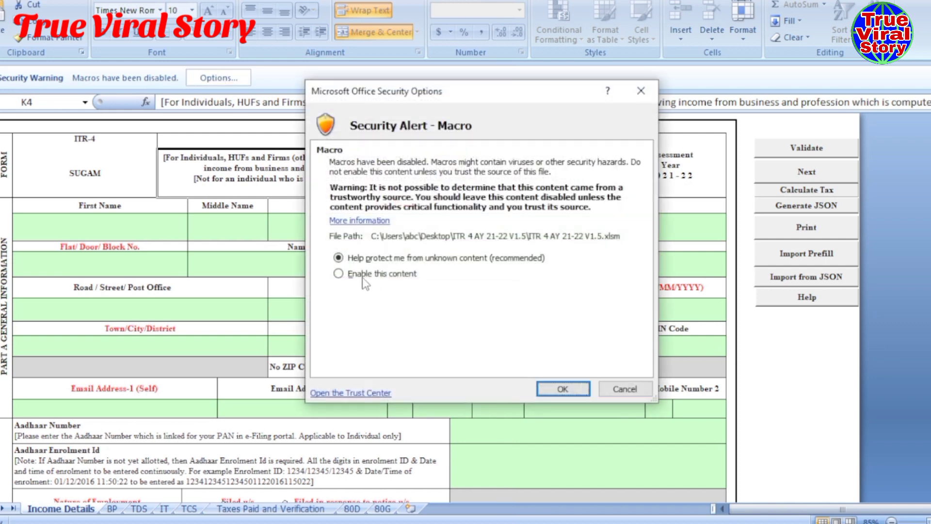
pyautogui.click(339, 274)
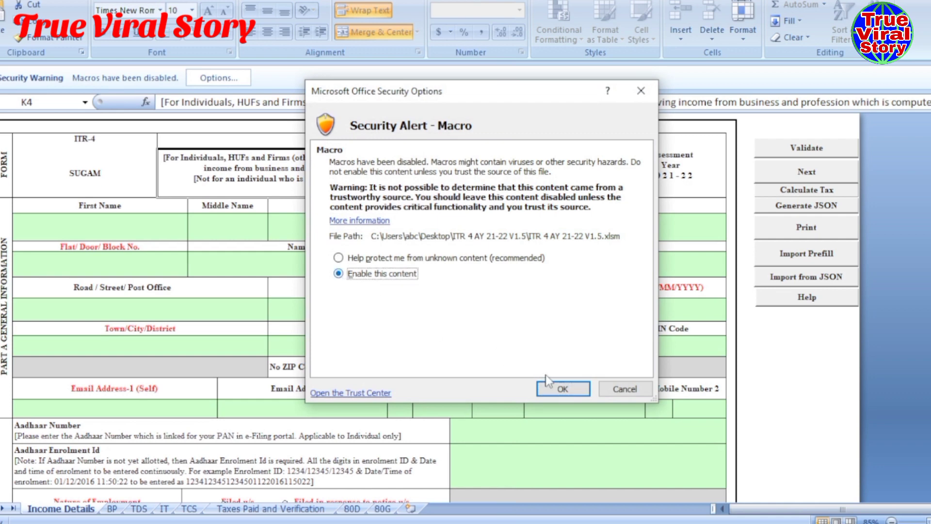
pyautogui.click(558, 389)
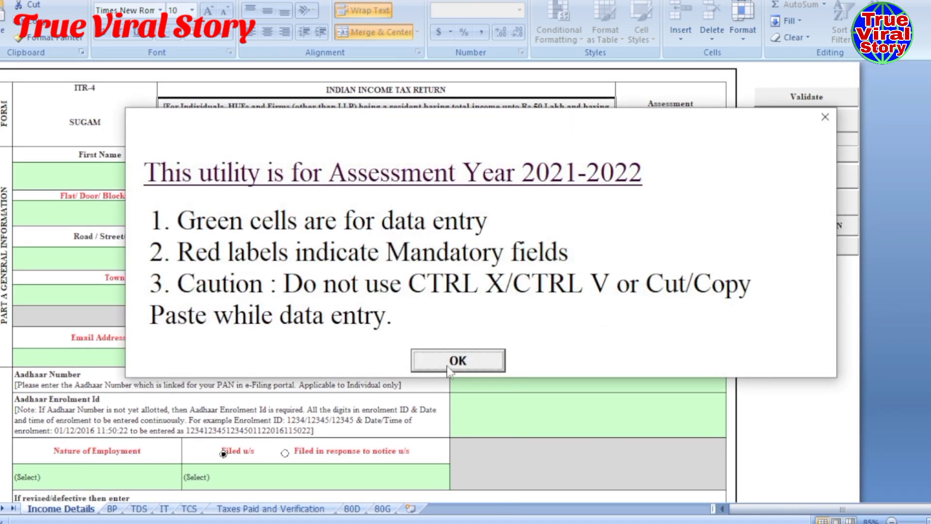
pyautogui.click(446, 364)
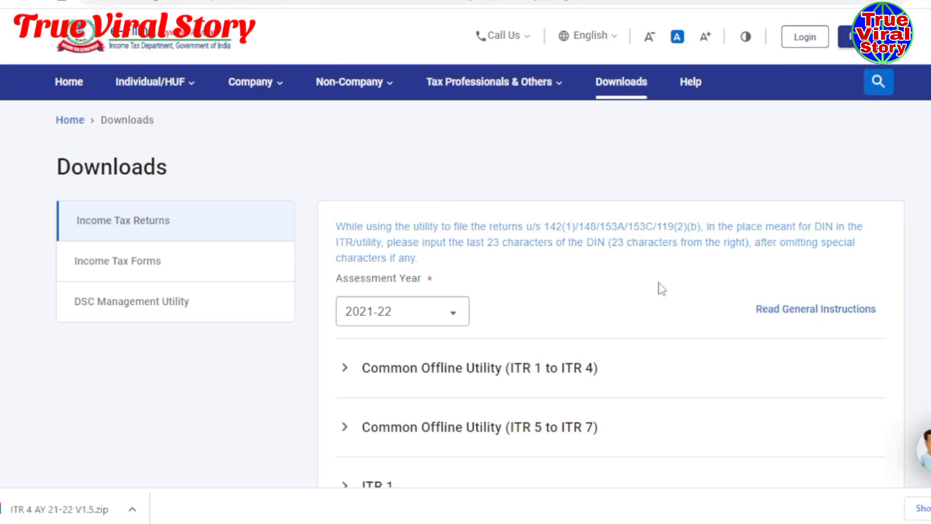
# - Log in to the e-Filing portal with the user ID, secure-access confirmation and account password
pyautogui.scroll(-1, 655, 289)
pyautogui.scroll(1, 654, 290)
pyautogui.click(795, 39)
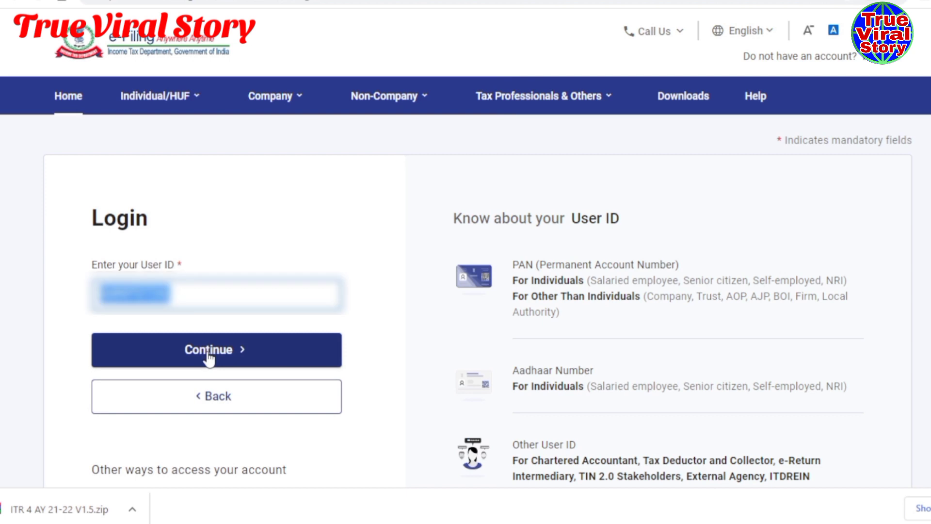
pyautogui.click(208, 353)
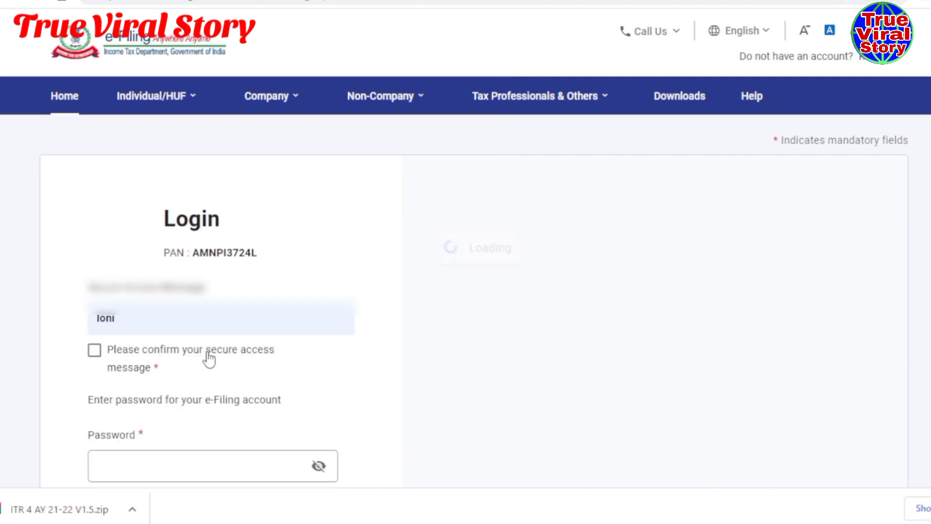
pyautogui.scroll(-3, 115, 235)
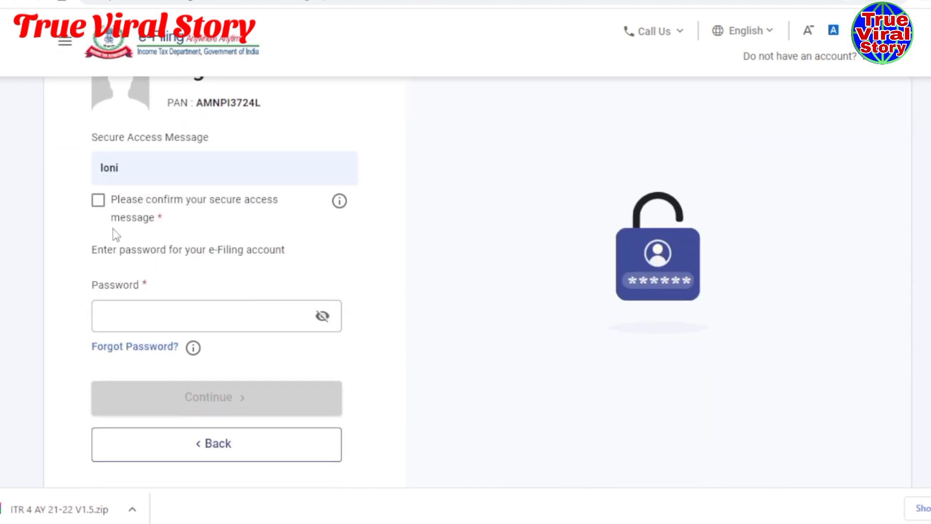
pyautogui.click(98, 201)
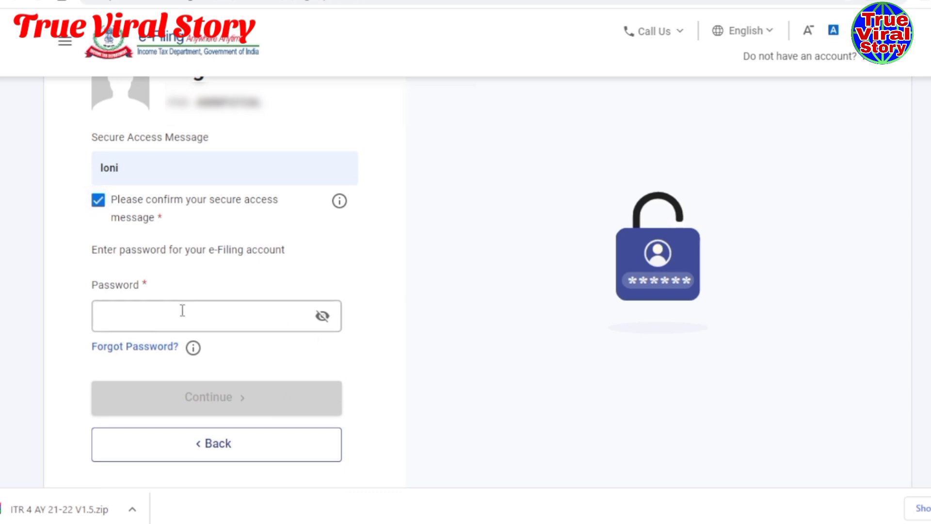
pyautogui.click(168, 318)
pyautogui.click(206, 391)
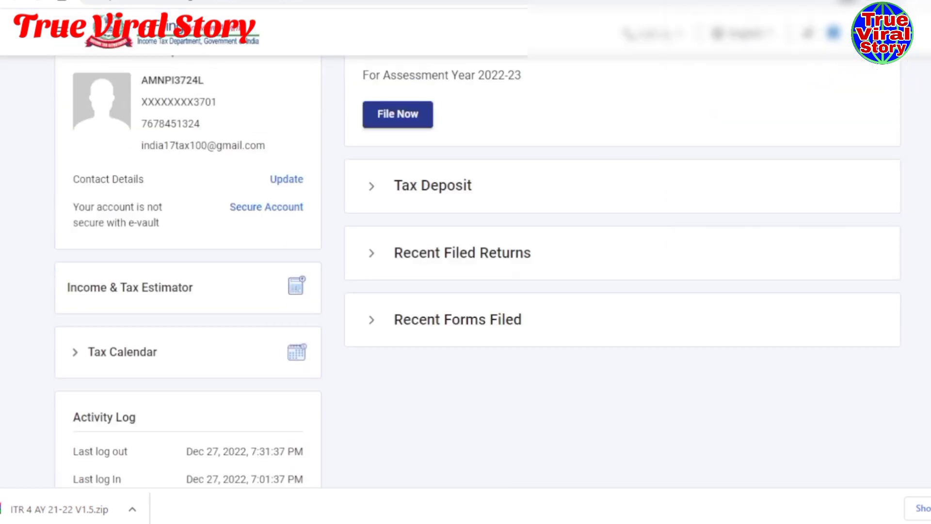
pyautogui.scroll(3, 259, 304)
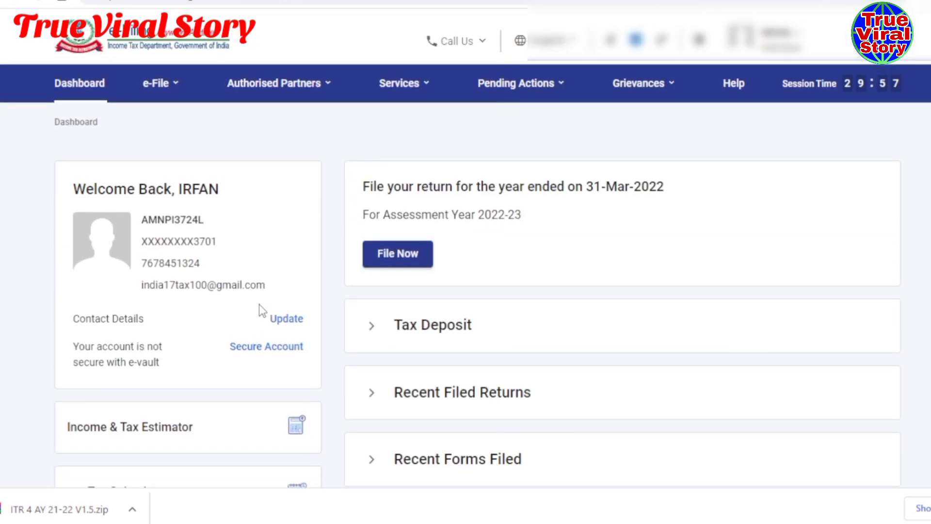
# - Go to e-File > Income Tax Returns > Download Pre-Filled Data
pyautogui.click(158, 82)
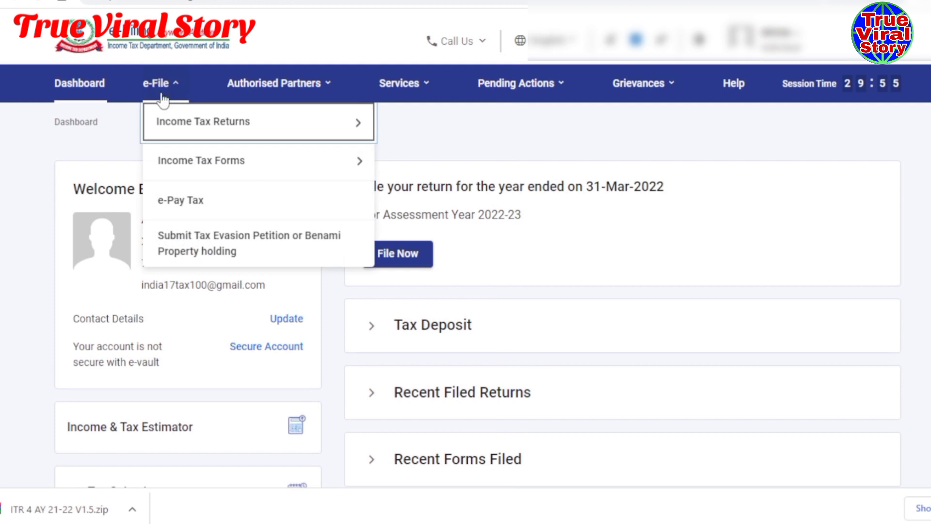
pyautogui.moveTo(169, 127)
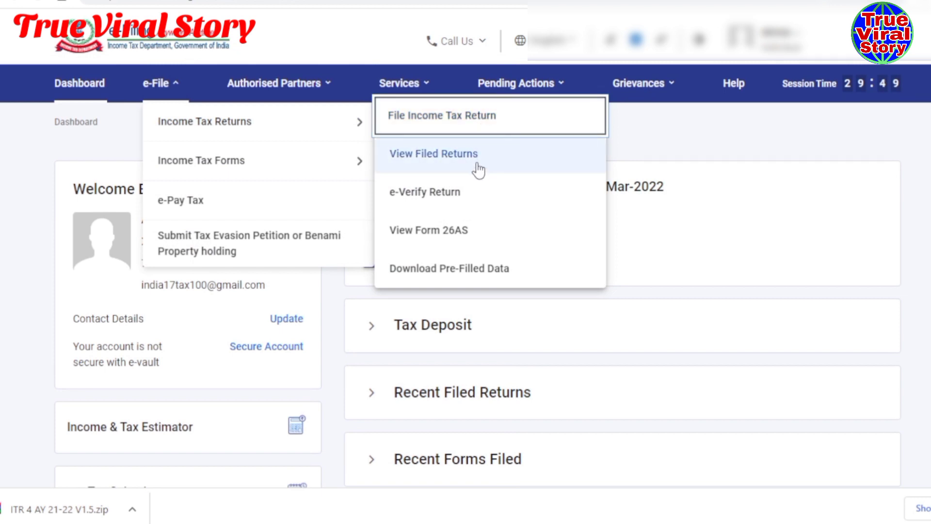
pyautogui.moveTo(154, 97)
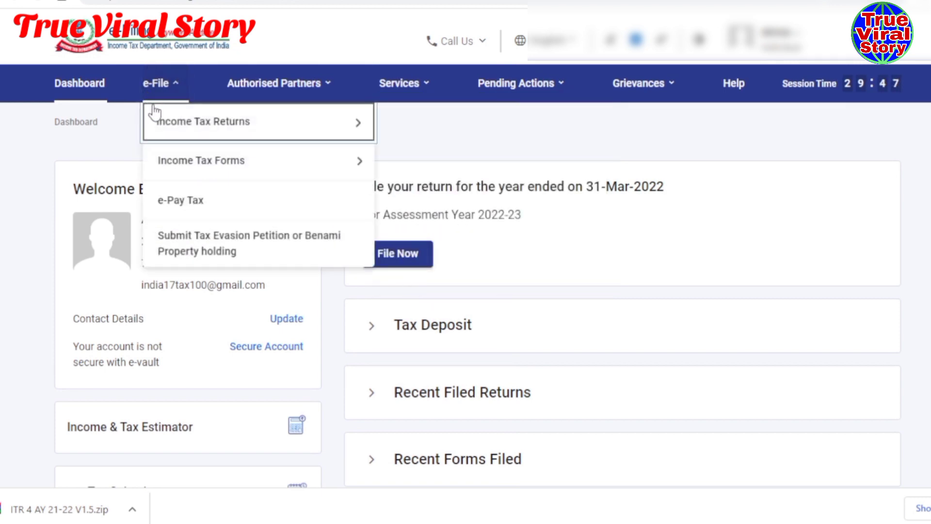
pyautogui.moveTo(204, 121)
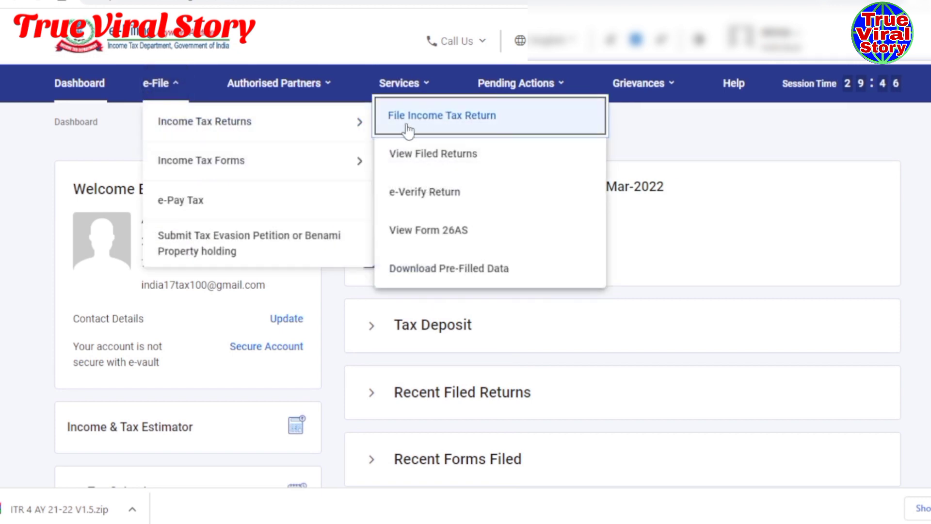
pyautogui.click(446, 273)
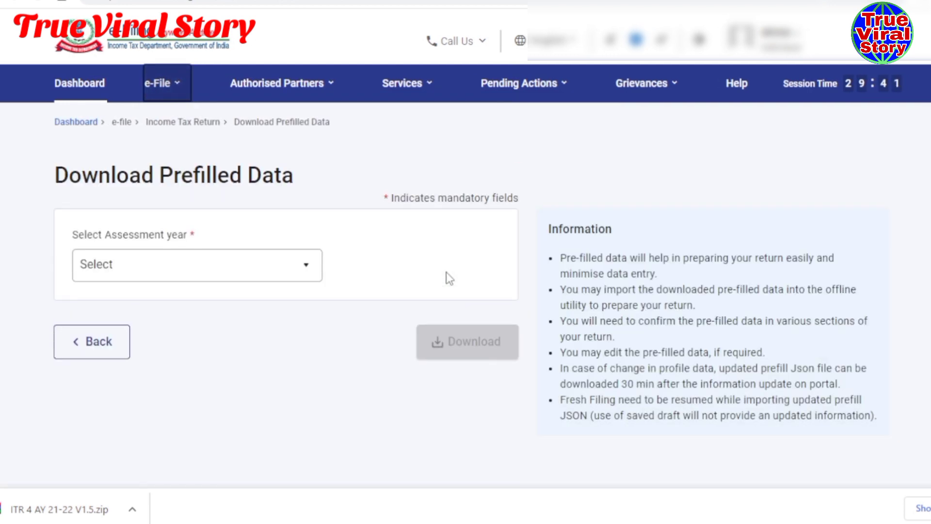
# - Download the prefilled data for assessment year 2021-22 and pick the save folder
pyautogui.click(312, 270)
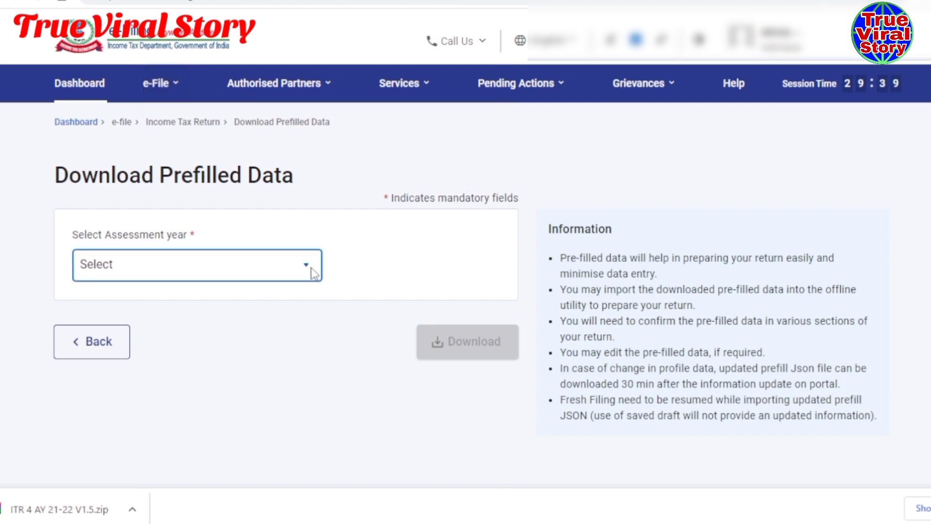
pyautogui.click(313, 271)
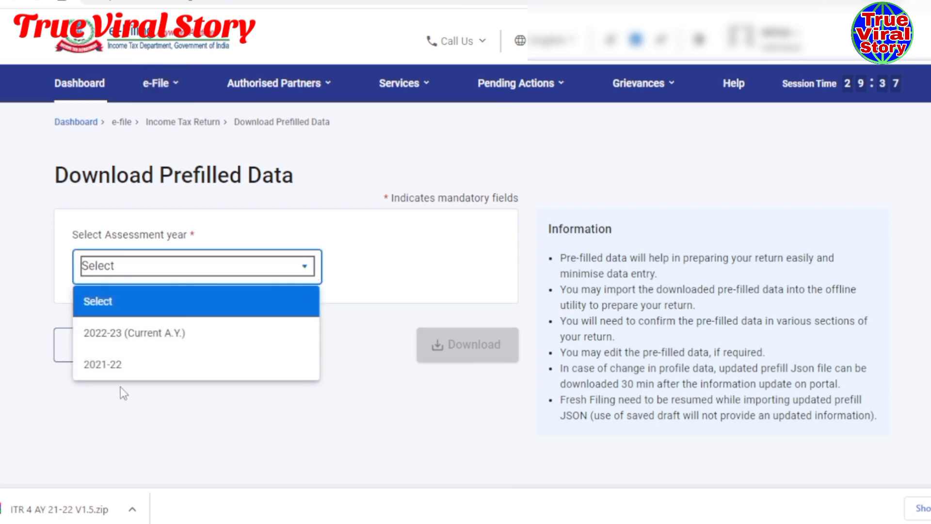
pyautogui.click(97, 374)
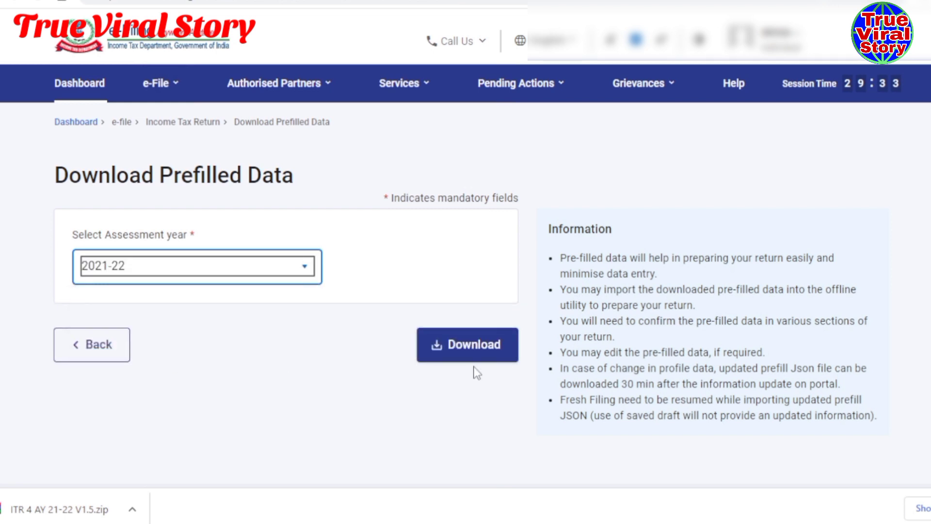
pyautogui.click(458, 351)
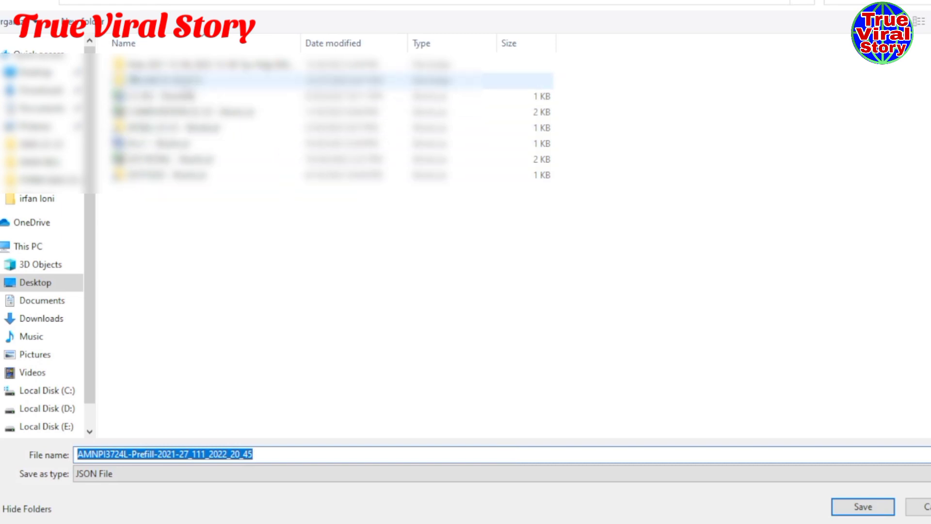
pyautogui.doubleClick(179, 80)
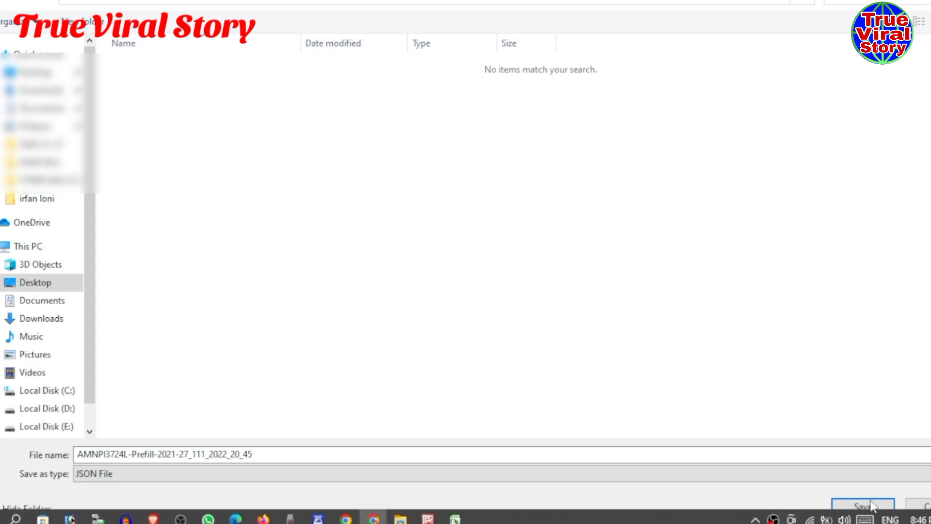
# - Save the 2021-22 prefill JSON file and switch back to the ITR-4 Excel workbook
pyautogui.click(868, 504)
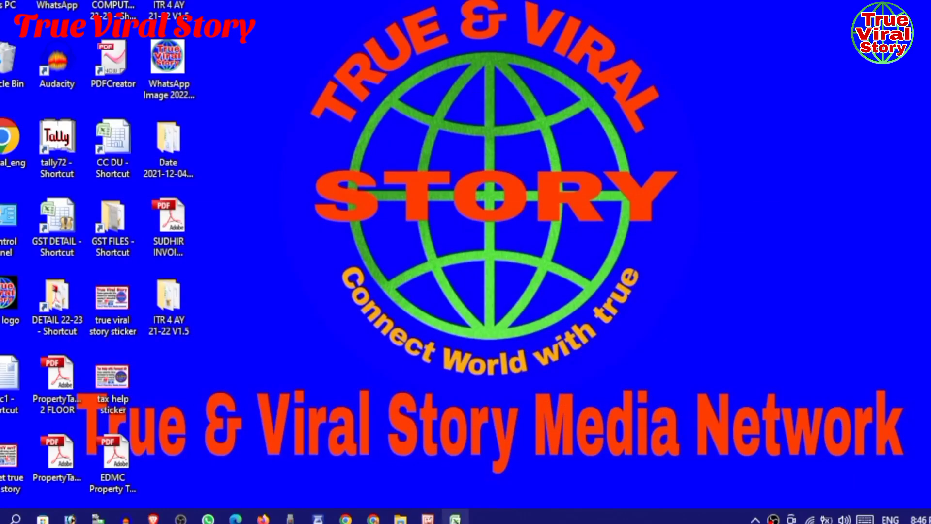
pyautogui.moveTo(455, 518)
pyautogui.click(455, 460)
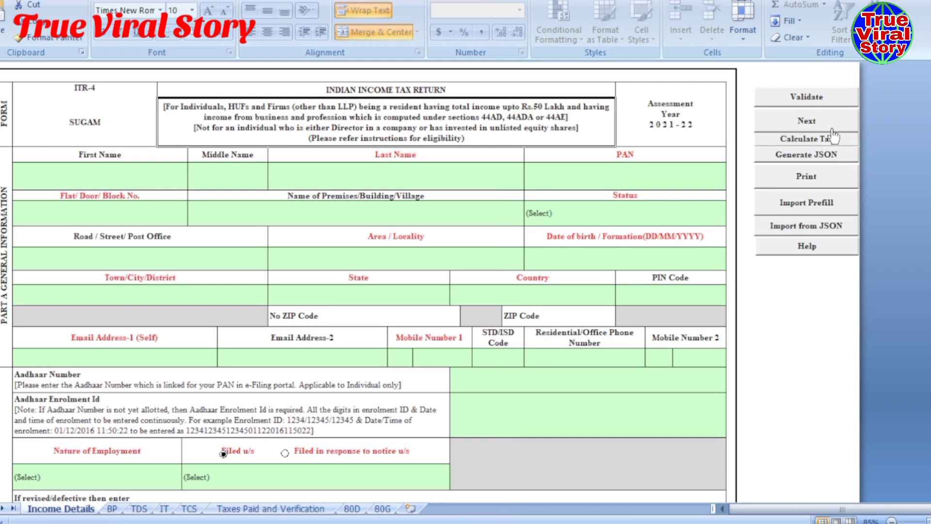
# - Import the prefill JSON from the Desktop's ITR 4 AY 21-22 V1.5 folder into the utility
pyautogui.click(798, 208)
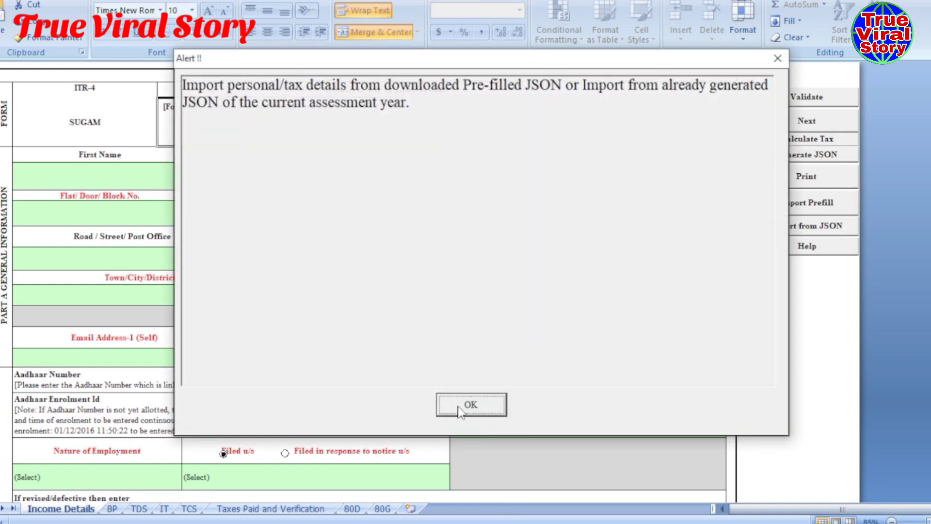
pyautogui.click(459, 410)
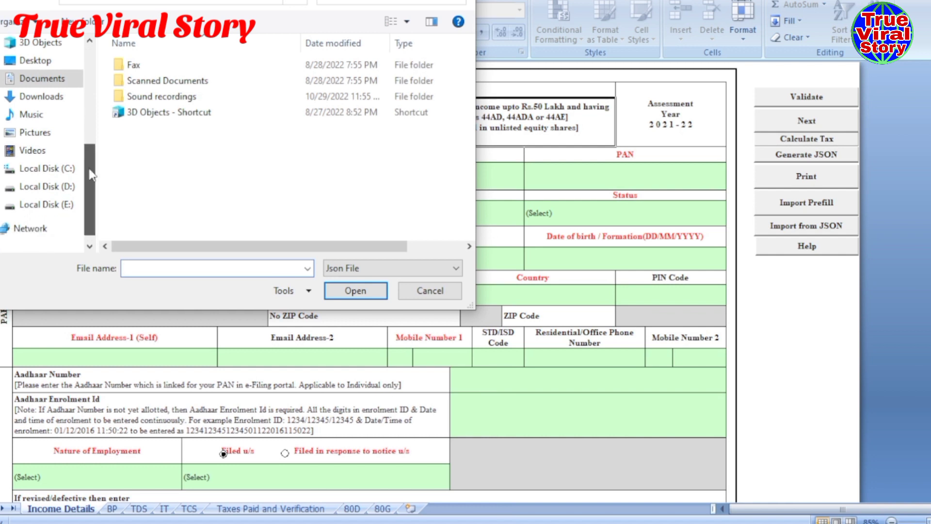
pyautogui.moveTo(88, 165); pyautogui.dragTo(89, 174)
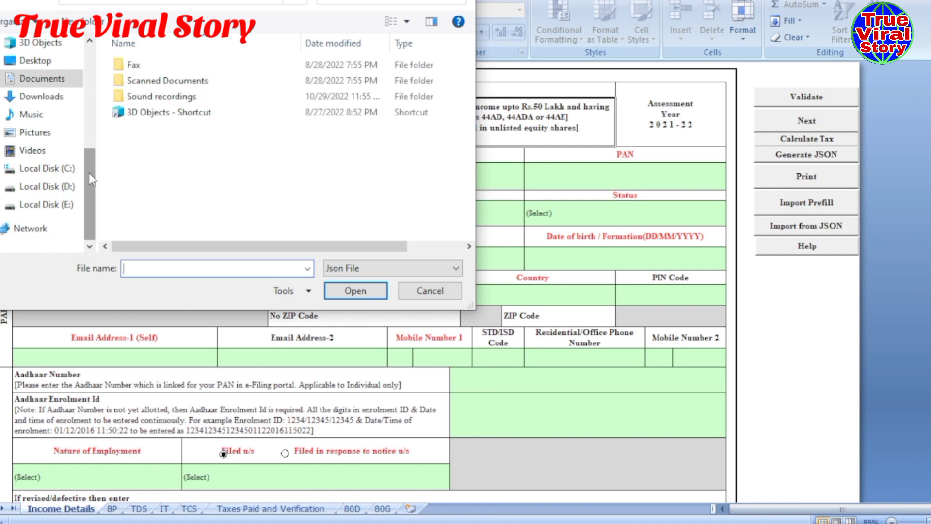
pyautogui.click(42, 63)
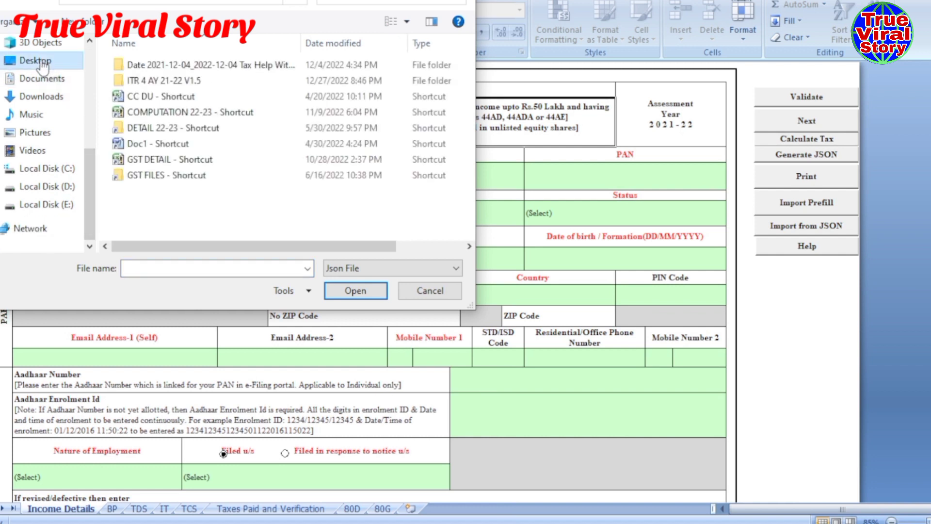
pyautogui.doubleClick(208, 79)
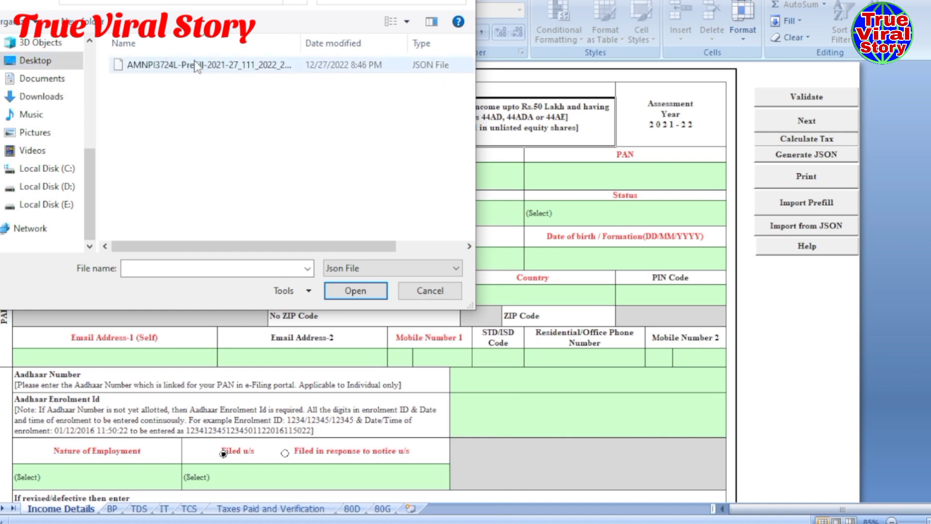
pyautogui.click(196, 67)
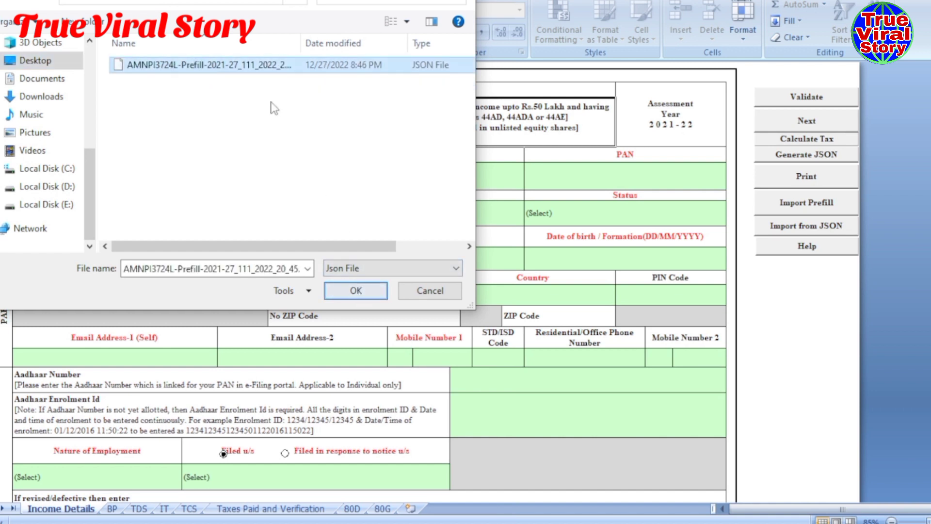
pyautogui.click(356, 288)
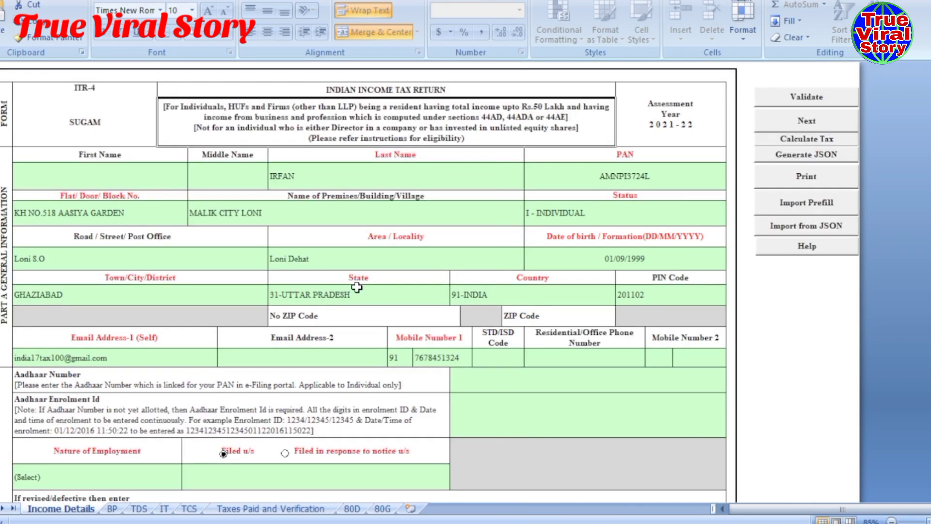
pyautogui.scroll(-2, 357, 287)
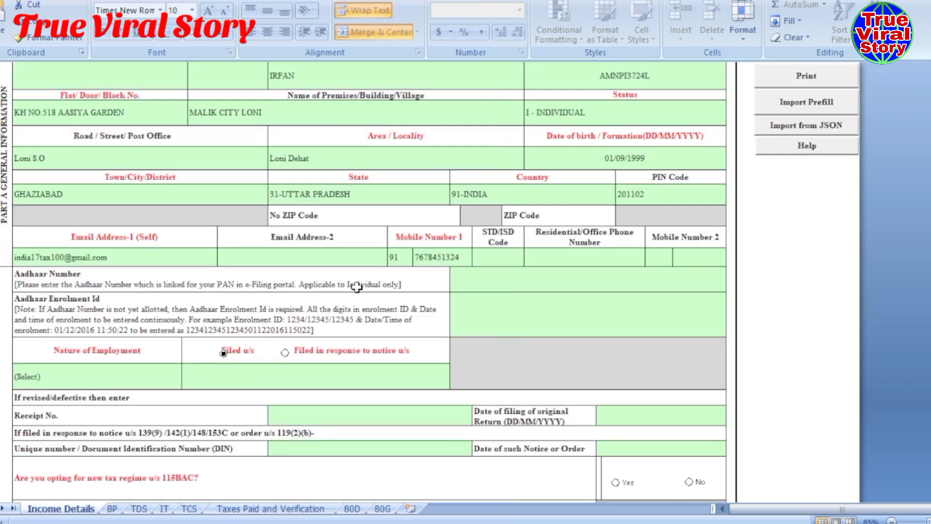
pyautogui.scroll(-15, 377, 327)
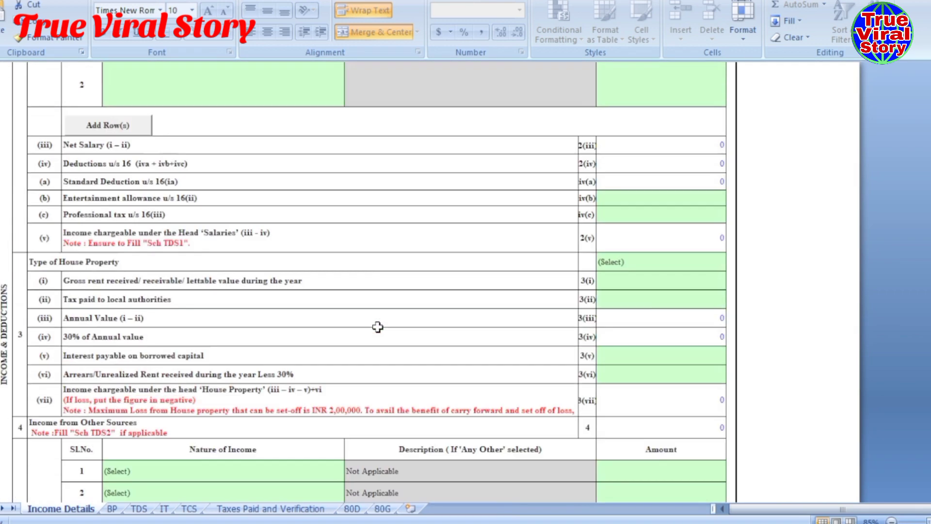
pyautogui.scroll(20, 378, 327)
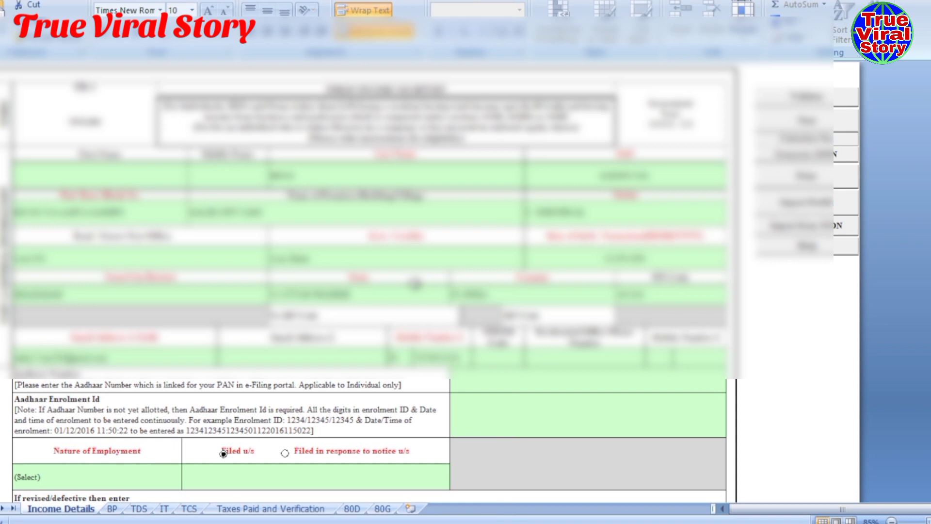
pyautogui.scroll(-3, 415, 283)
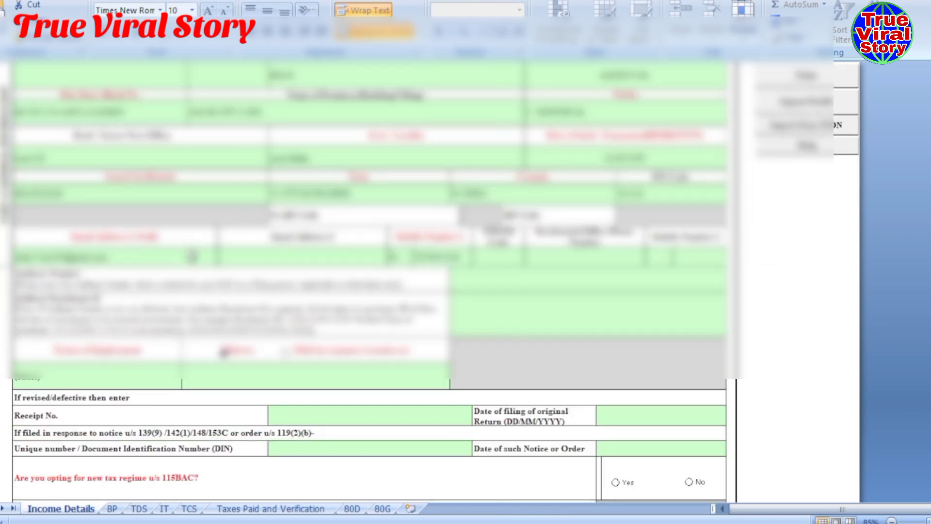
pyautogui.scroll(-2, 605, 187)
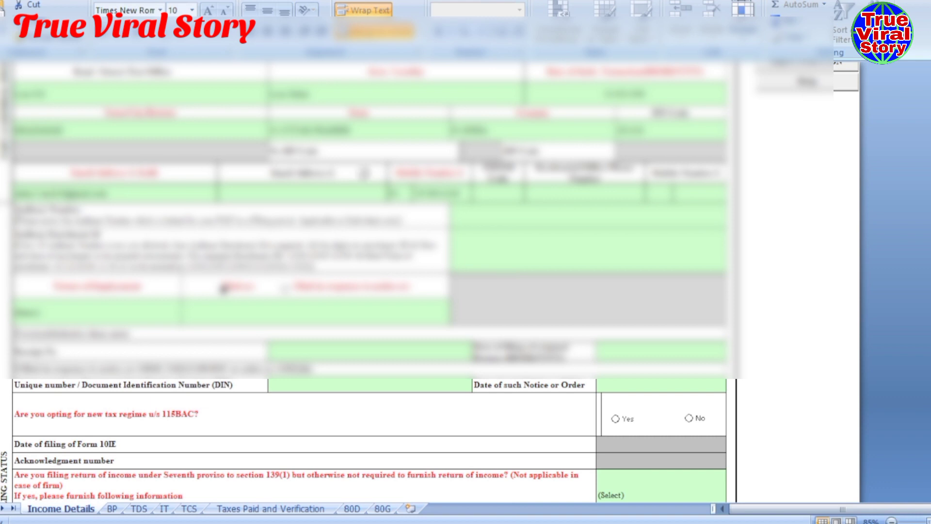
pyautogui.scroll(2, 335, 221)
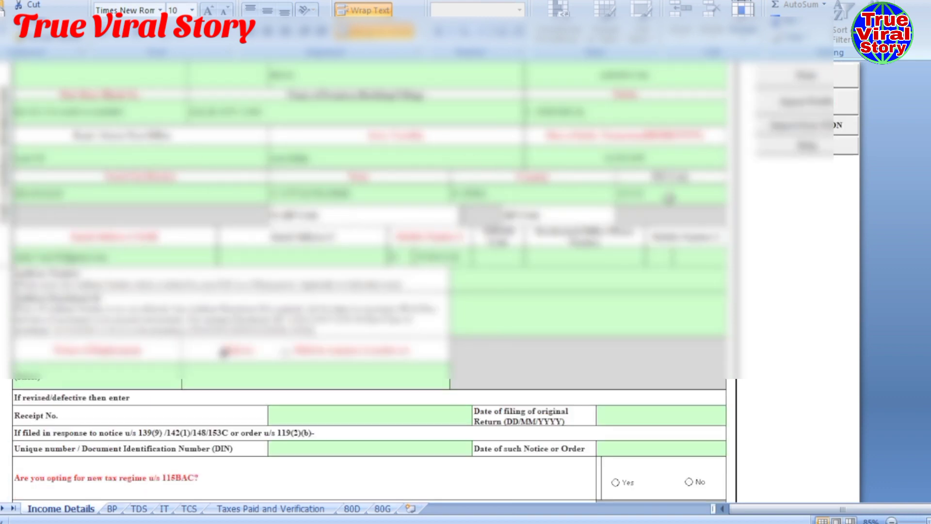
pyautogui.scroll(-2, 241, 246)
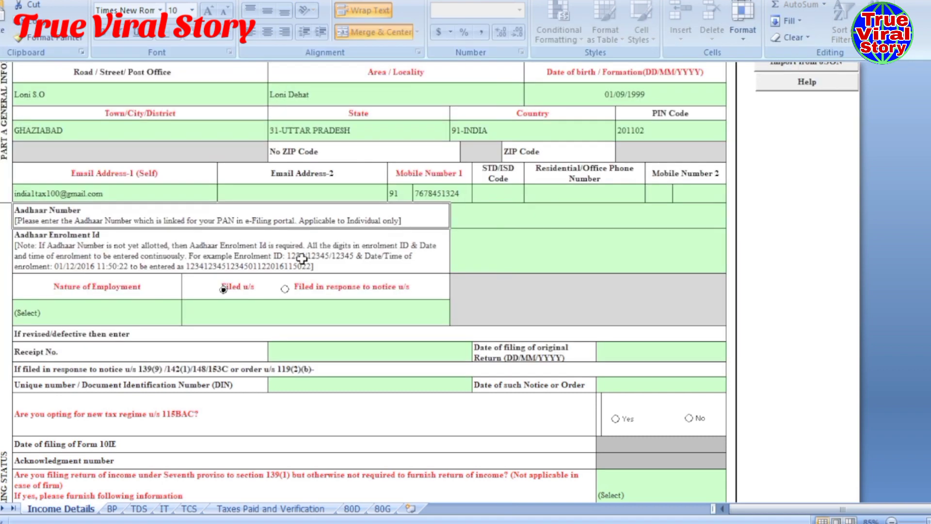
pyautogui.scroll(-1, 298, 262)
pyautogui.scroll(-1, 298, 262)
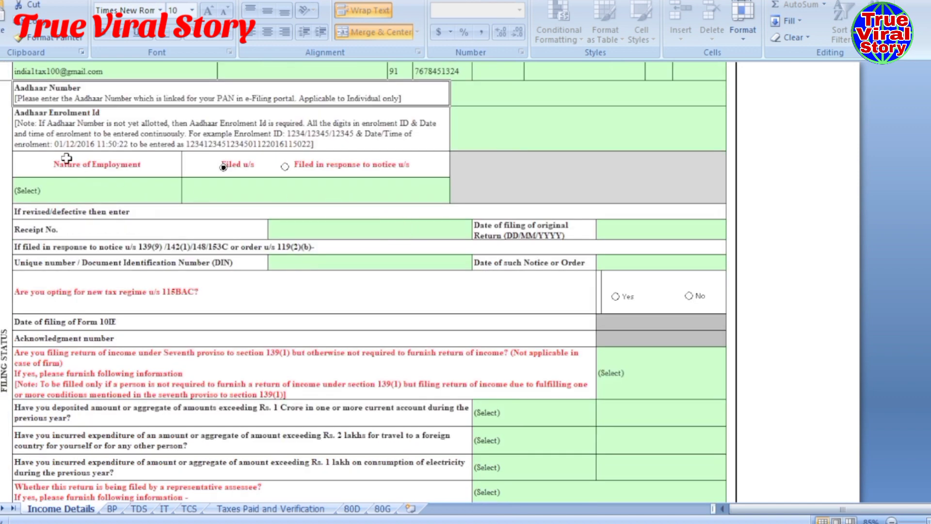
# - Set Nature of Employment to Others
pyautogui.click(40, 169)
pyautogui.click(159, 199)
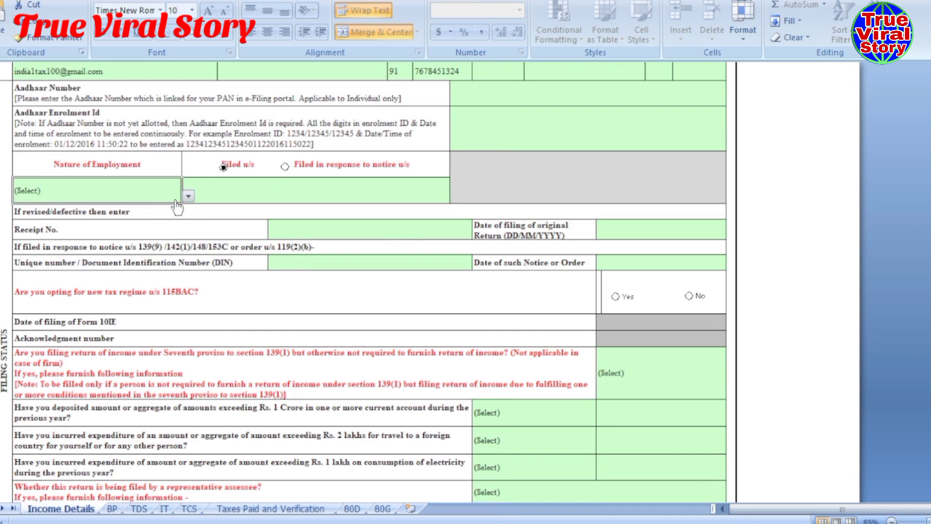
pyautogui.click(188, 195)
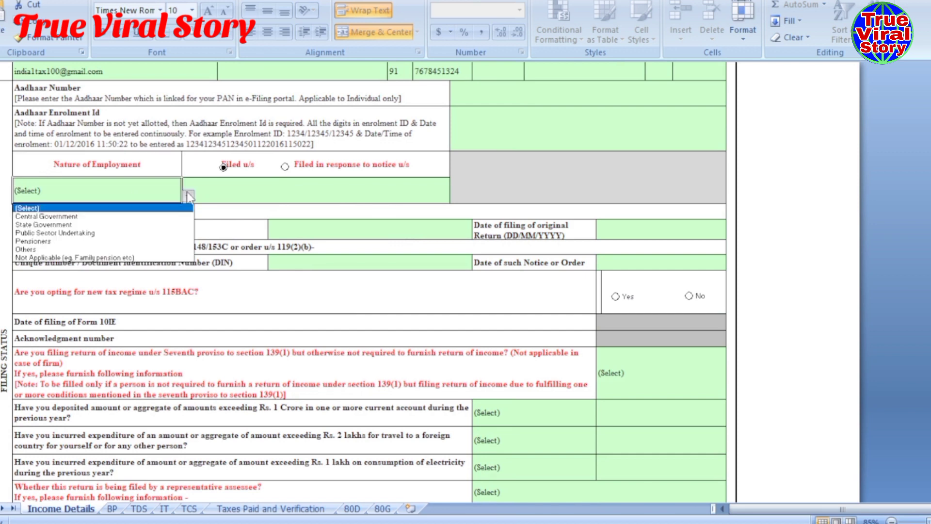
pyautogui.click(51, 250)
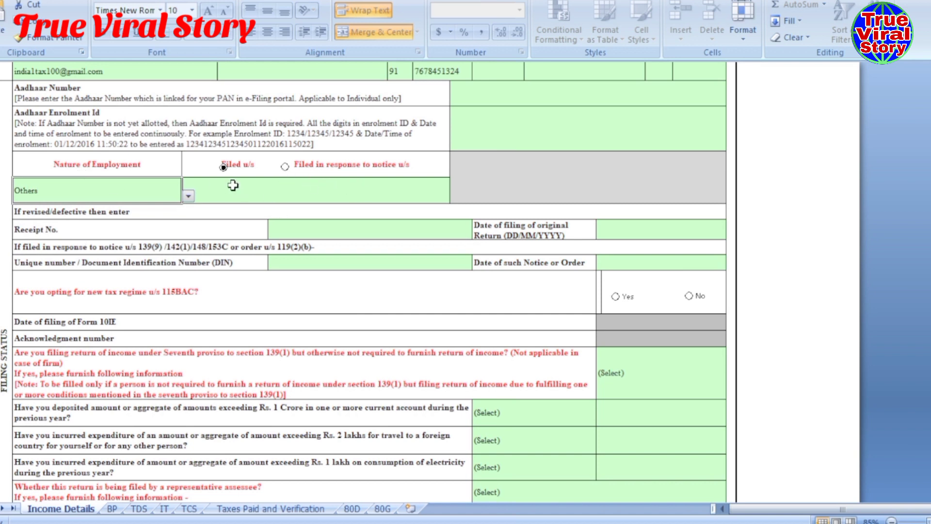
# - Set Filed u/s to 139(8A)-Updated Return
pyautogui.click(293, 190)
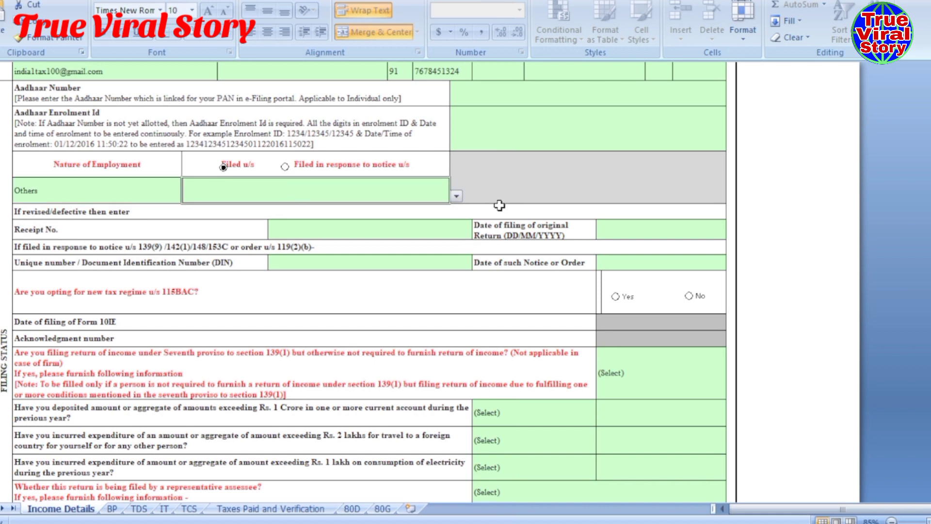
pyautogui.click(456, 196)
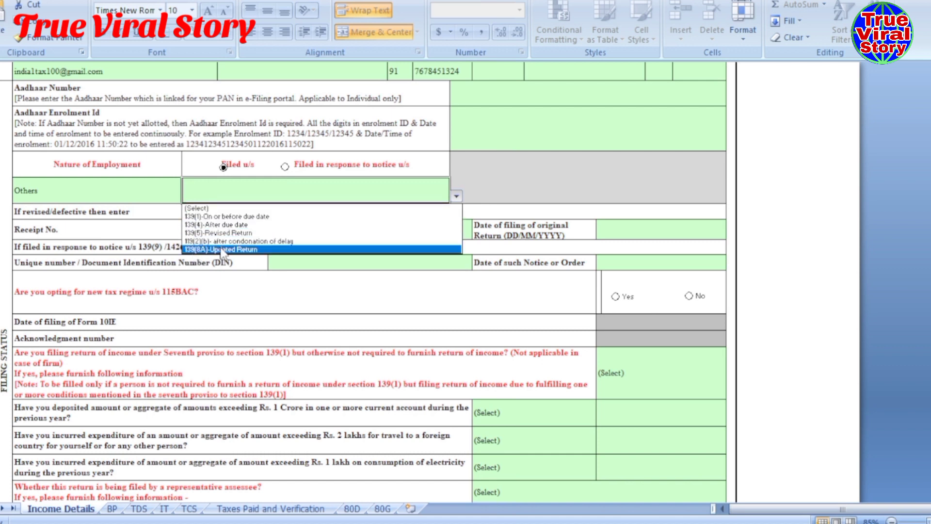
pyautogui.click(274, 251)
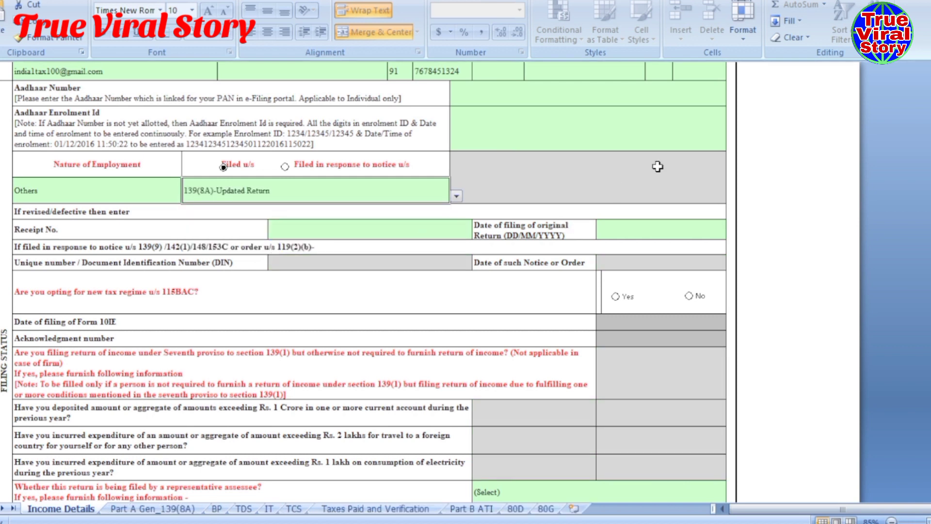
pyautogui.click(769, 185)
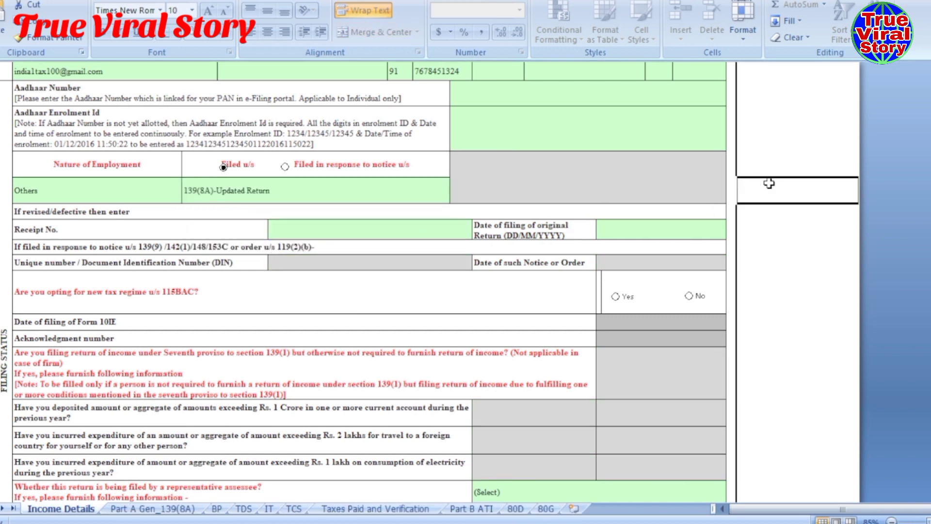
pyautogui.scroll(-1, 370, 216)
pyautogui.scroll(-1, 240, 225)
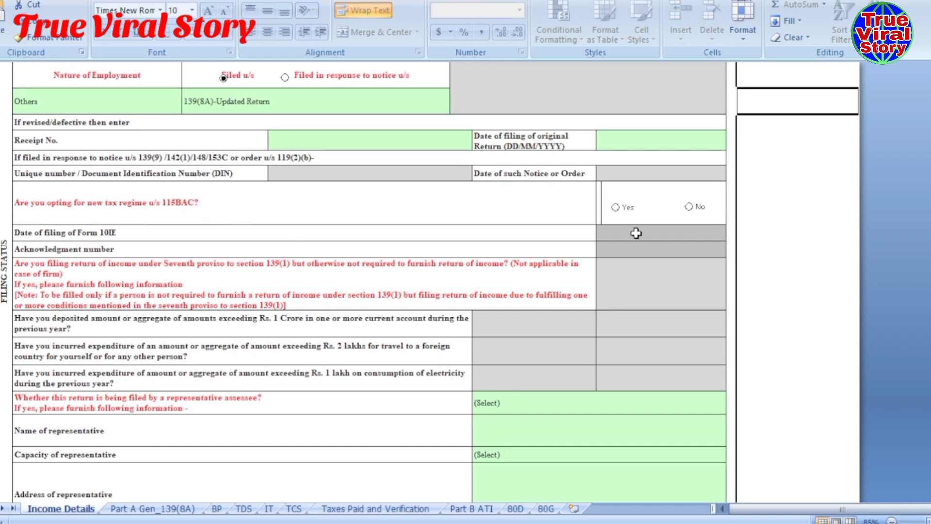
# - Answer No to opting for the new tax regime under 115BAC and confirm the change
pyautogui.click(691, 209)
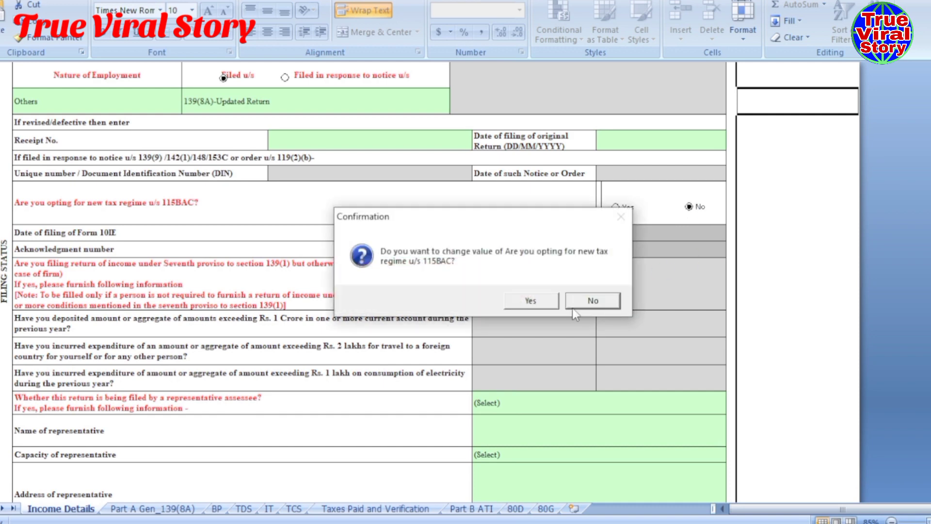
pyautogui.click(514, 301)
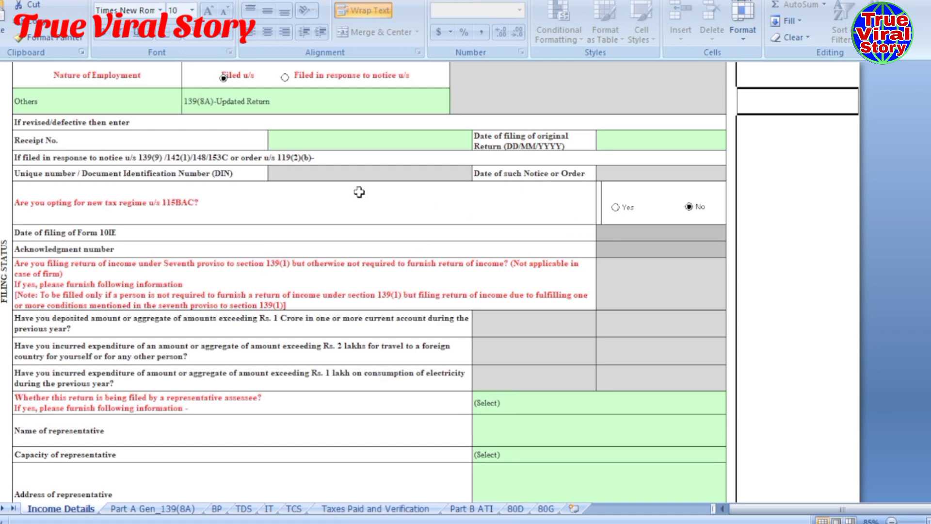
pyautogui.scroll(-1, 359, 192)
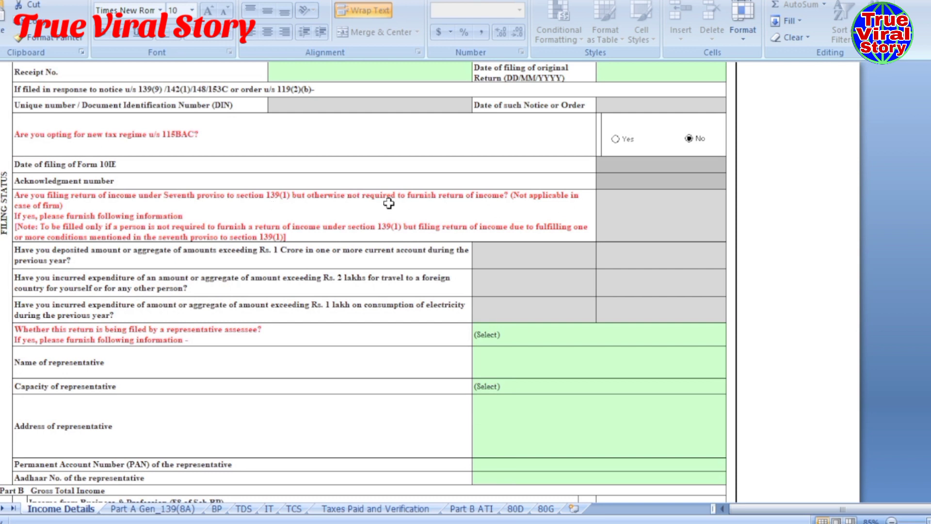
pyautogui.scroll(-1, 389, 203)
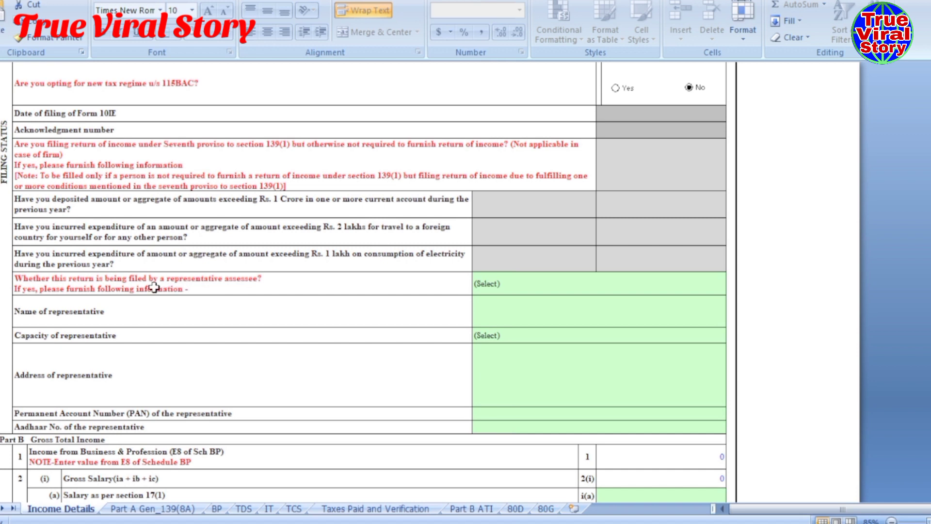
# - Answer No to filing through a representative assessee
pyautogui.click(662, 279)
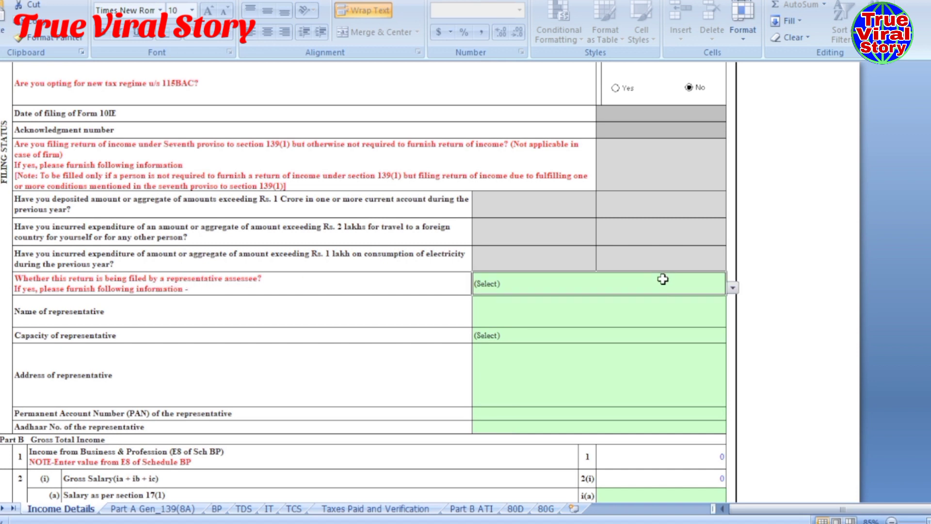
pyautogui.click(732, 288)
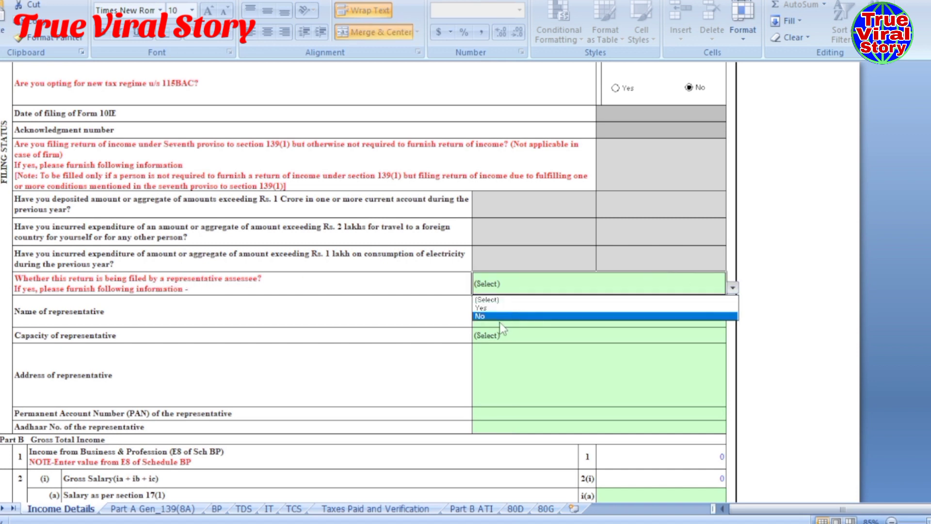
pyautogui.click(479, 317)
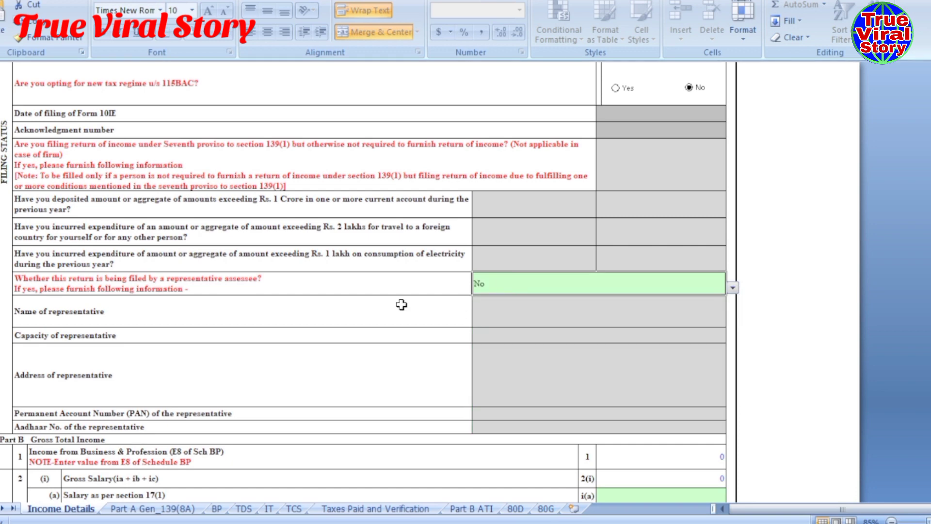
pyautogui.scroll(-2, 401, 304)
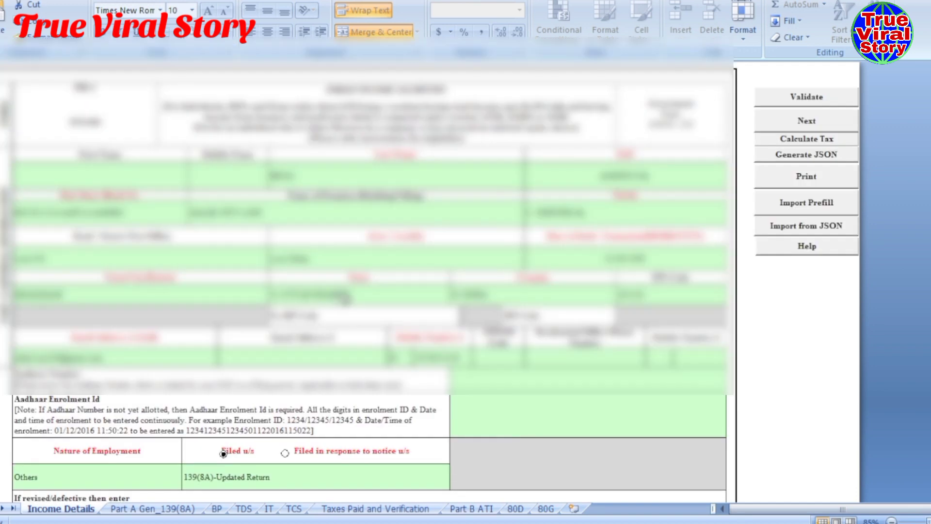
# - Validate the Income Details sheet and acknowledge the OK result message
pyautogui.click(806, 98)
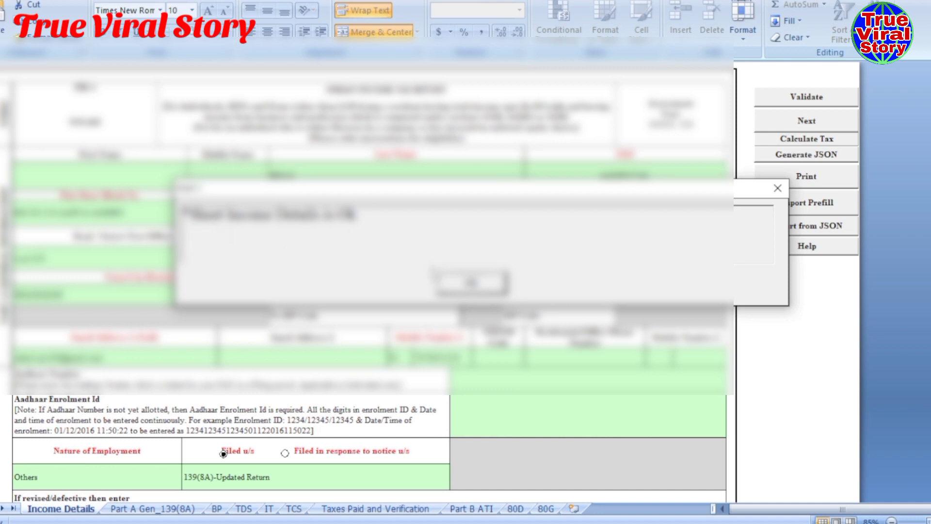
pyautogui.click(471, 283)
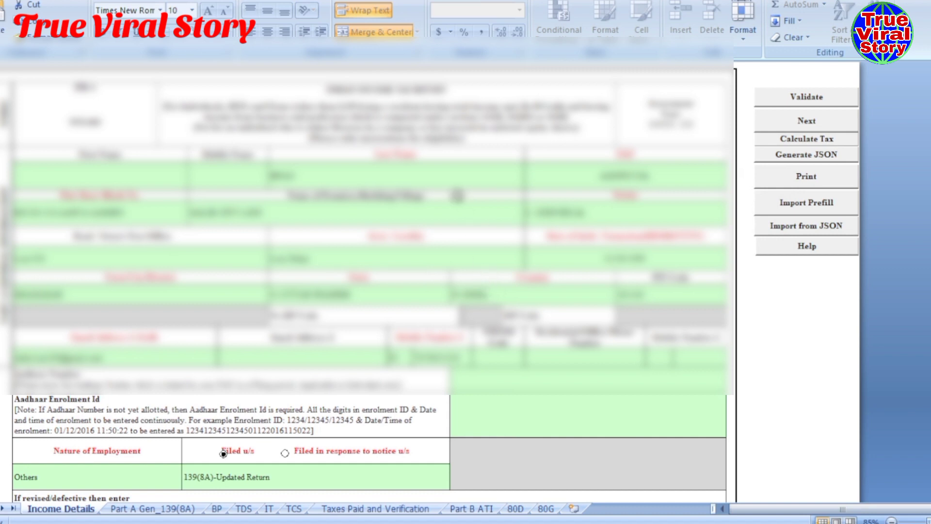
# - On the Part A Gen_139(8A) sheet, answer No to a return previously filed this year
pyautogui.click(134, 509)
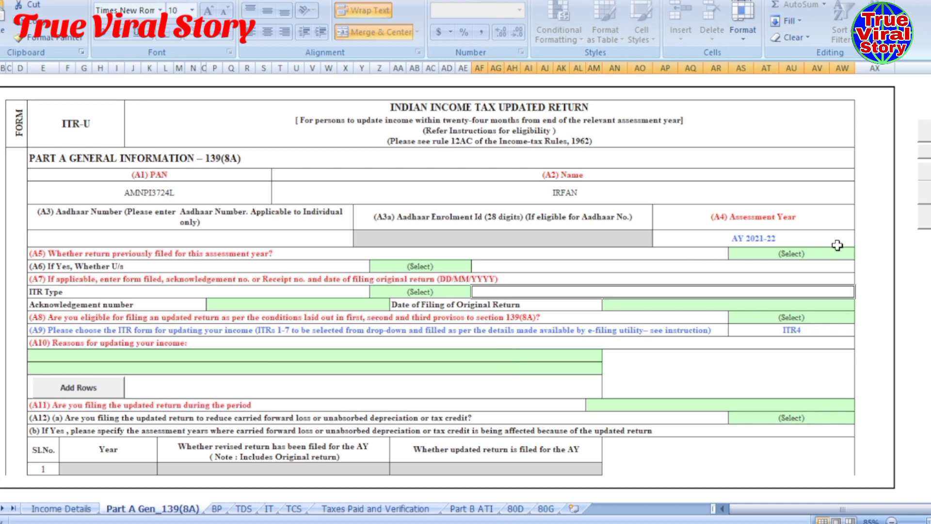
pyautogui.click(812, 253)
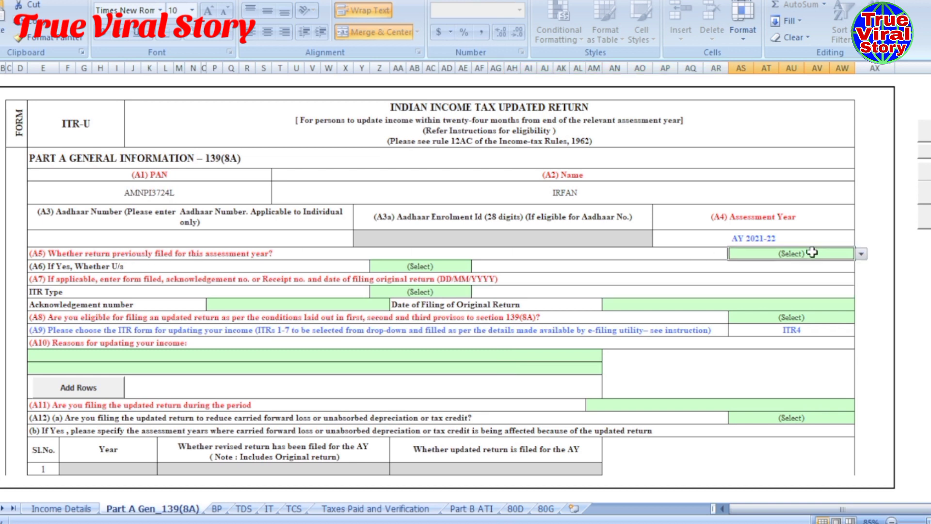
pyautogui.click(861, 254)
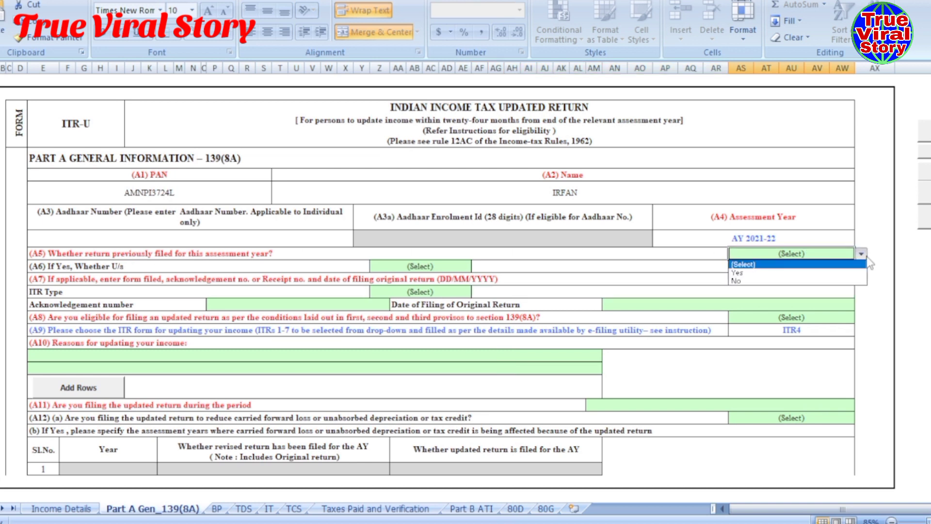
pyautogui.click(761, 282)
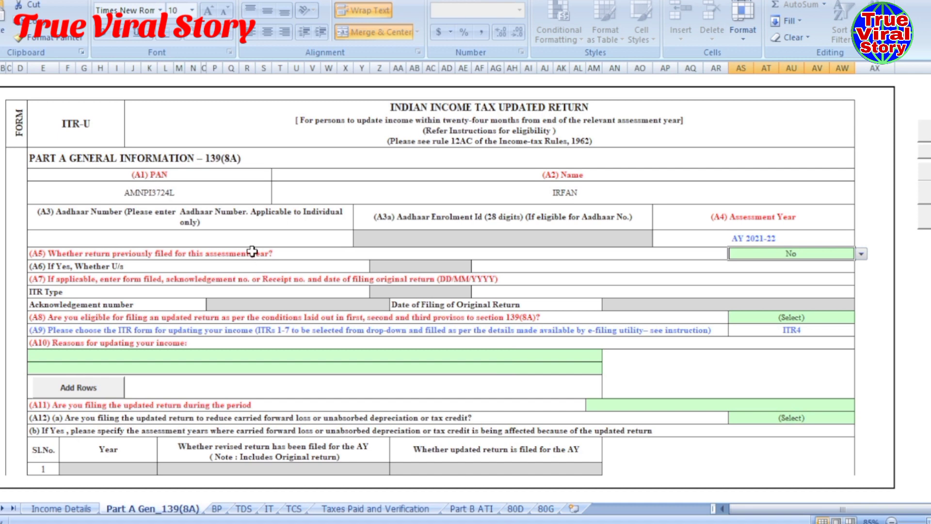
pyautogui.scroll(-1, 252, 251)
pyautogui.scroll(-2, 718, 235)
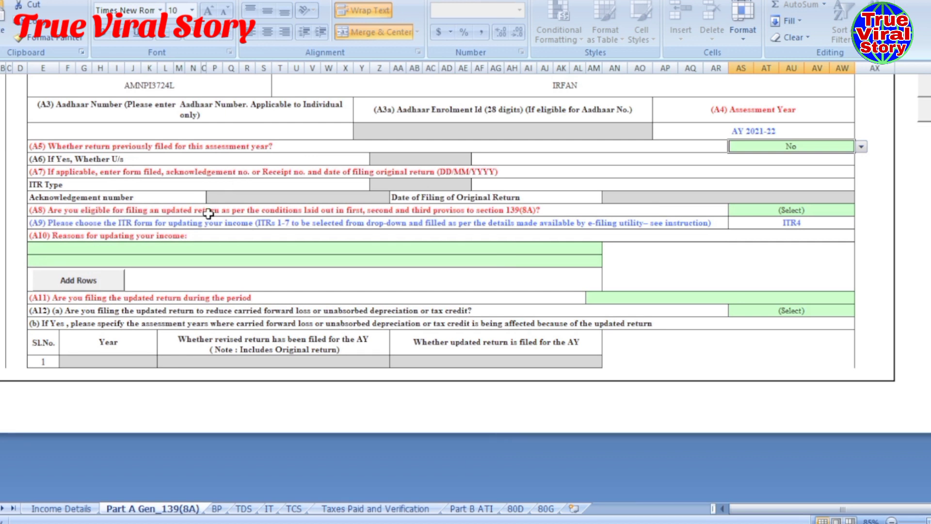
# - Answer Yes to A8 and give 'Return previously not filed' as the A10 reason
pyautogui.click(831, 210)
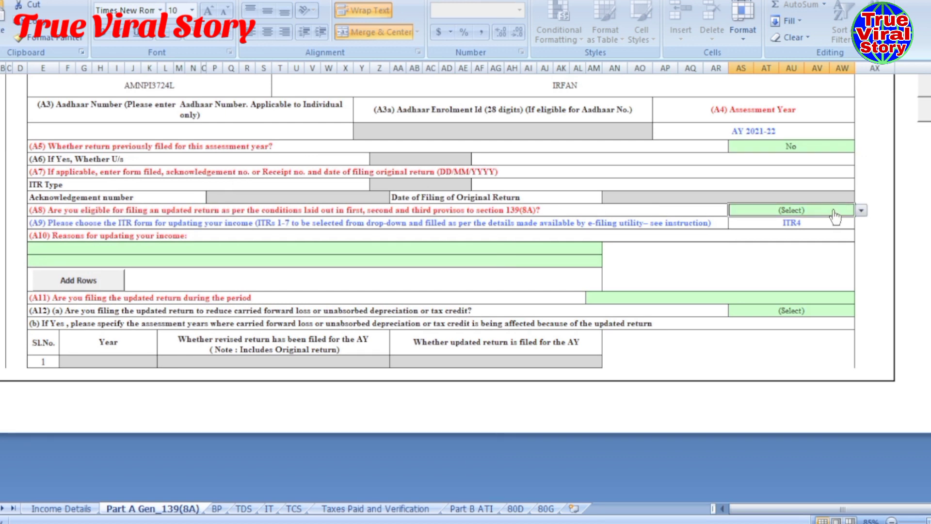
pyautogui.click(861, 212)
pyautogui.click(770, 229)
pyautogui.click(627, 236)
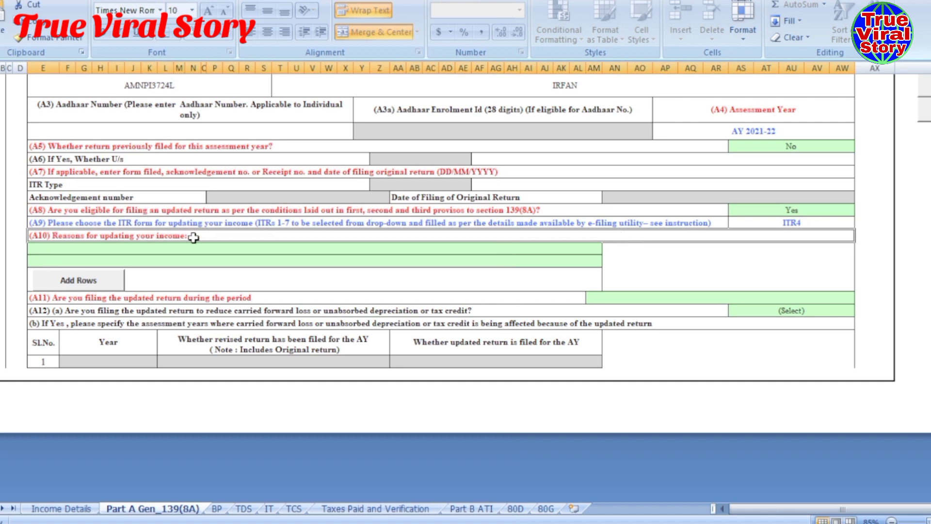
pyautogui.click(470, 248)
pyautogui.click(608, 248)
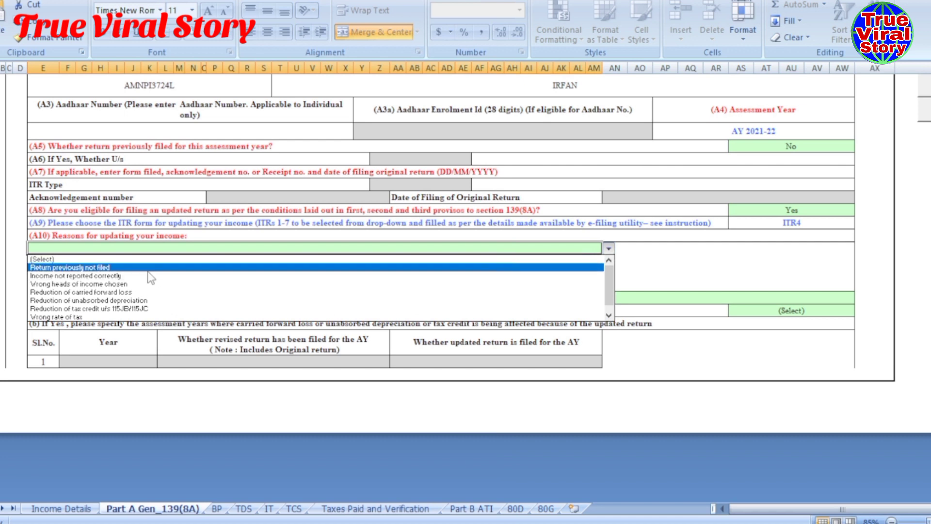
pyautogui.click(120, 267)
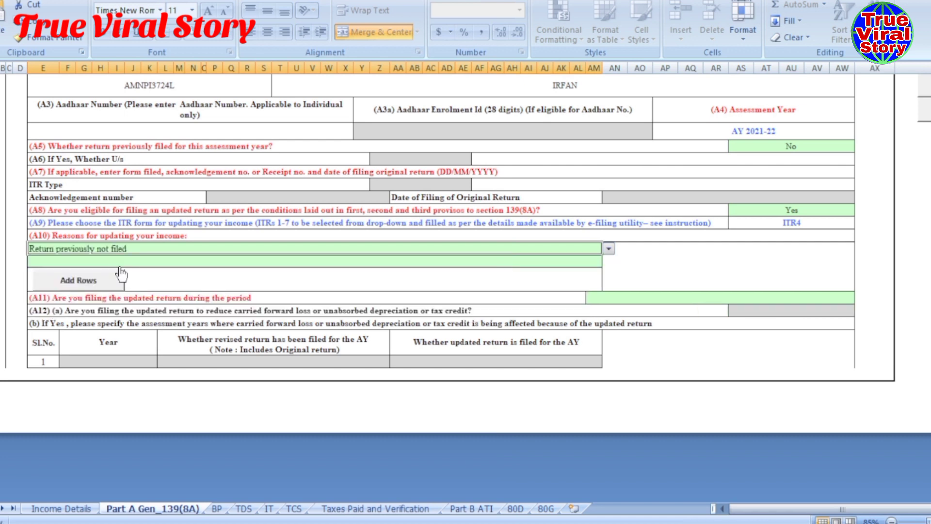
pyautogui.click(680, 277)
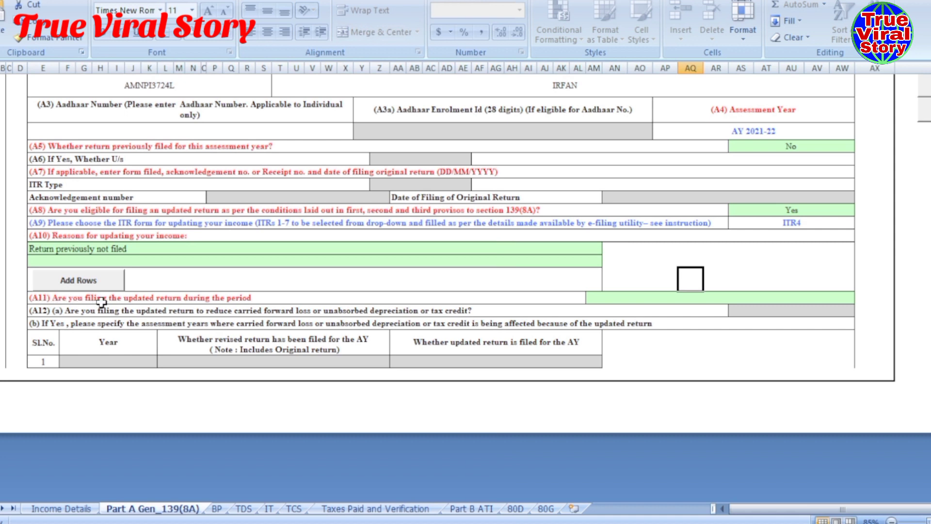
# - Set A11 to 'Up to 12 months from the end of Relevant Assessment Year'
pyautogui.click(225, 299)
pyautogui.click(846, 298)
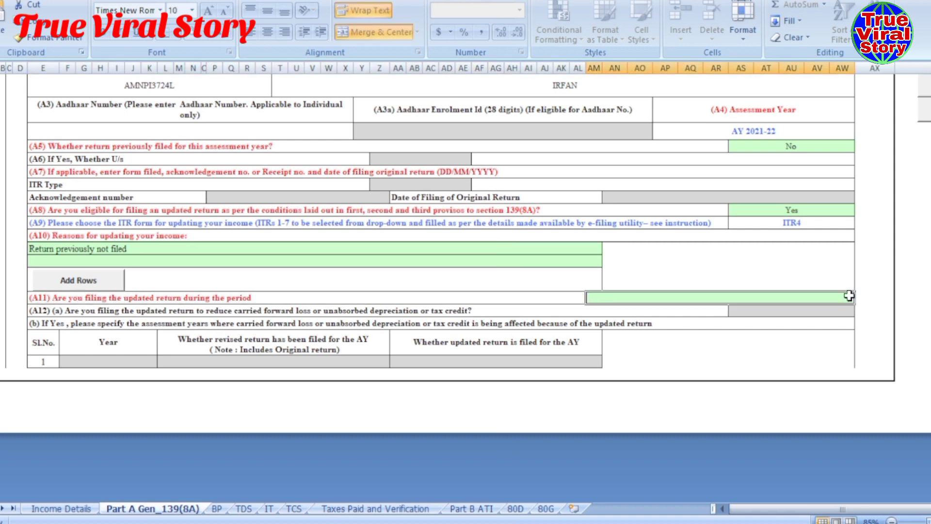
pyautogui.click(861, 298)
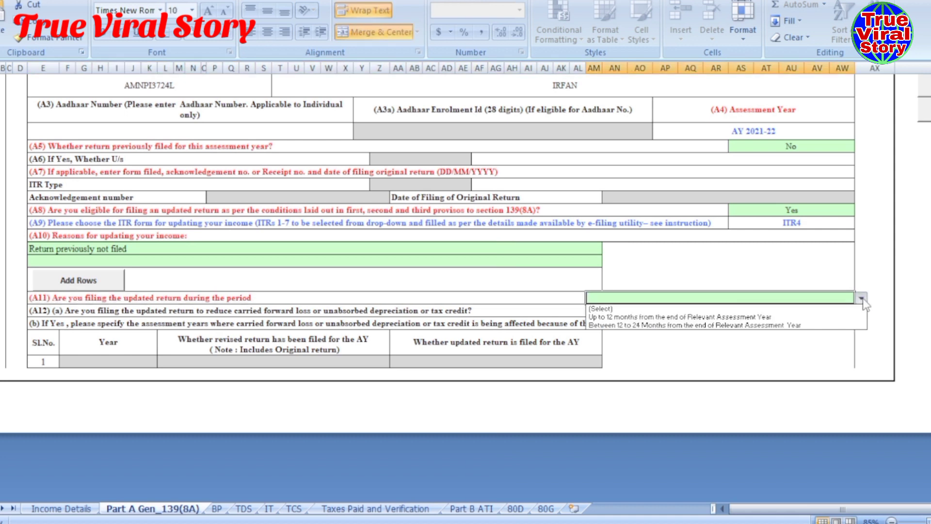
pyautogui.click(622, 317)
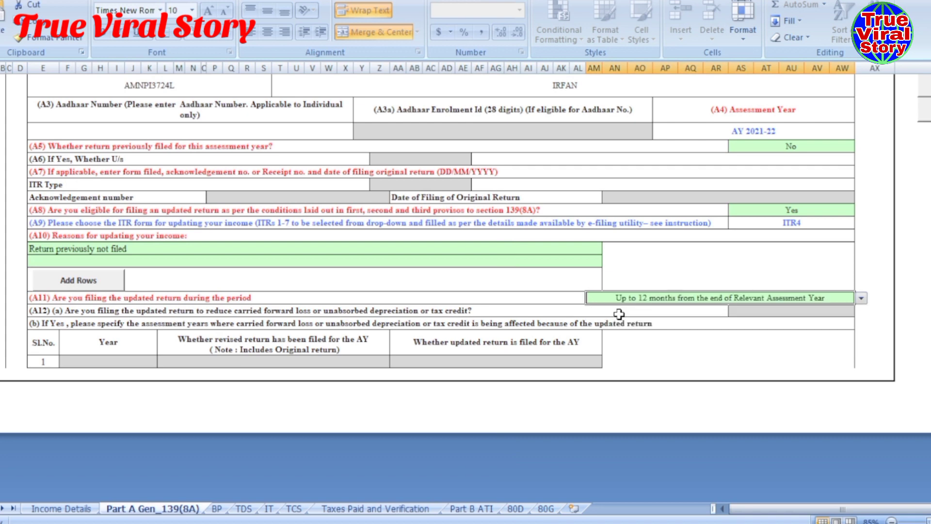
pyautogui.click(640, 342)
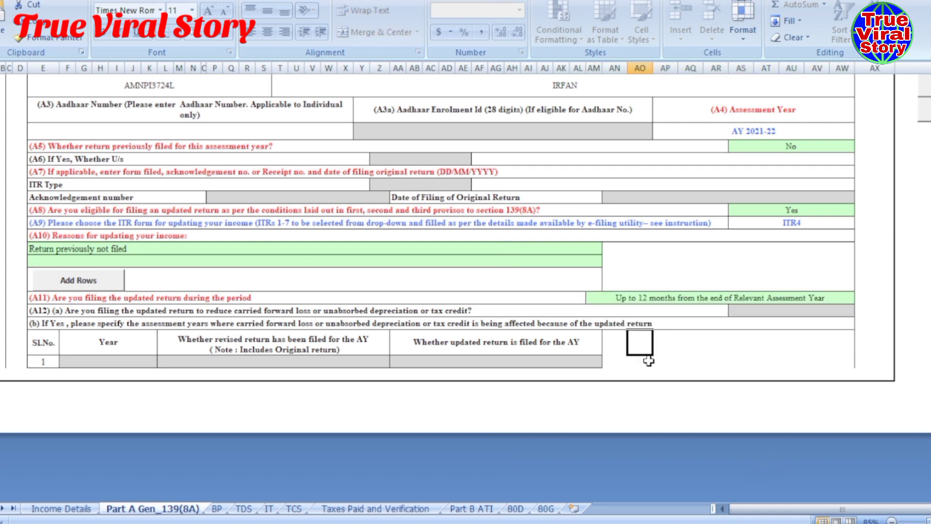
pyautogui.scroll(-1, 778, 455)
# - Validate the Part A Gen_139(8A) sheet and close its 'Sheet is OK' message
pyautogui.moveTo(791, 507); pyautogui.dragTo(837, 503)
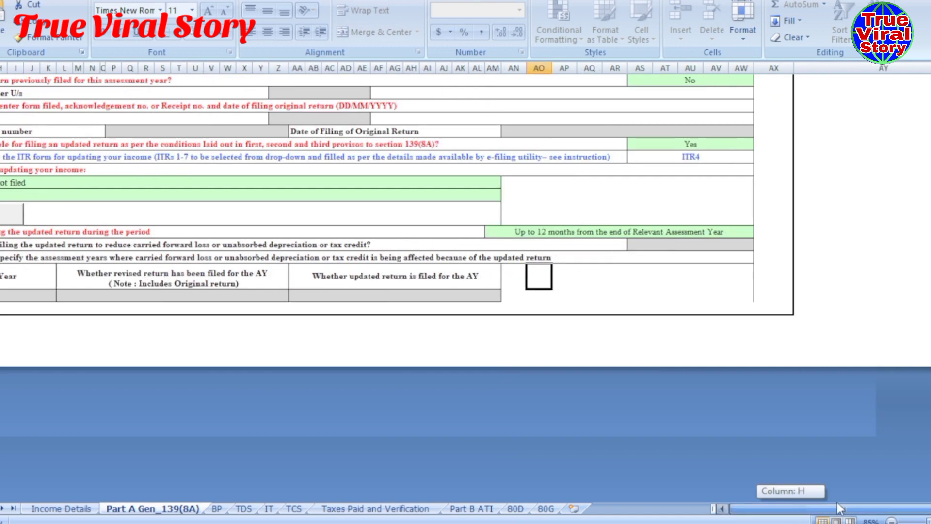
pyautogui.scroll(5, 921, 371)
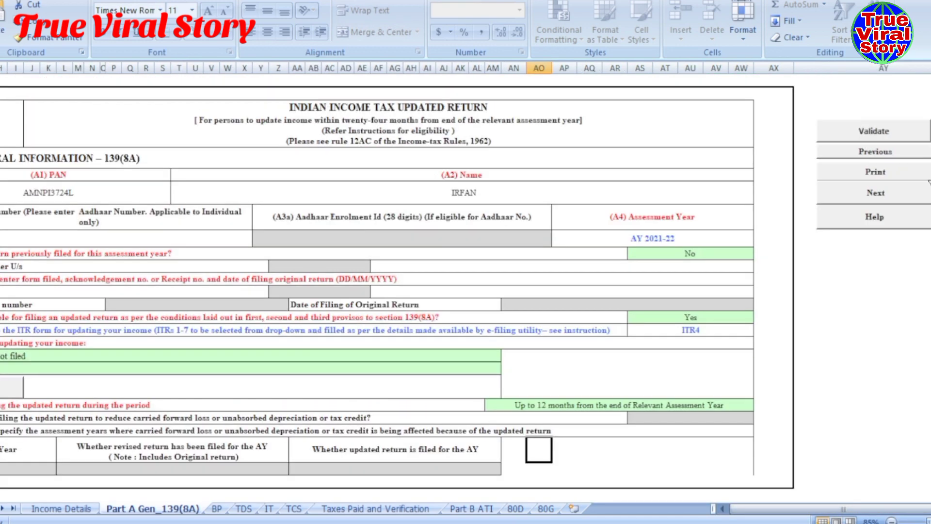
pyautogui.click(855, 129)
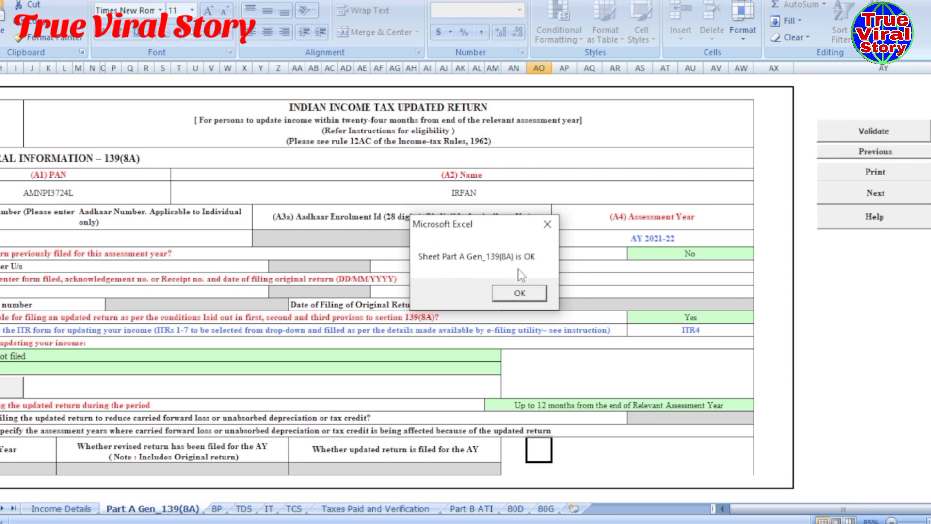
pyautogui.click(518, 291)
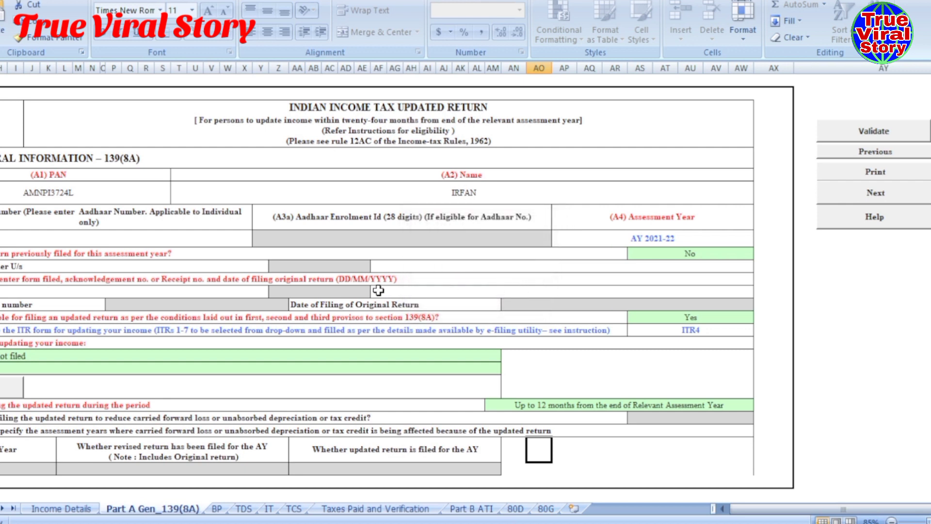
# - On the BP sheet, enter the first business's name, correcting a mistyped start
pyautogui.click(217, 509)
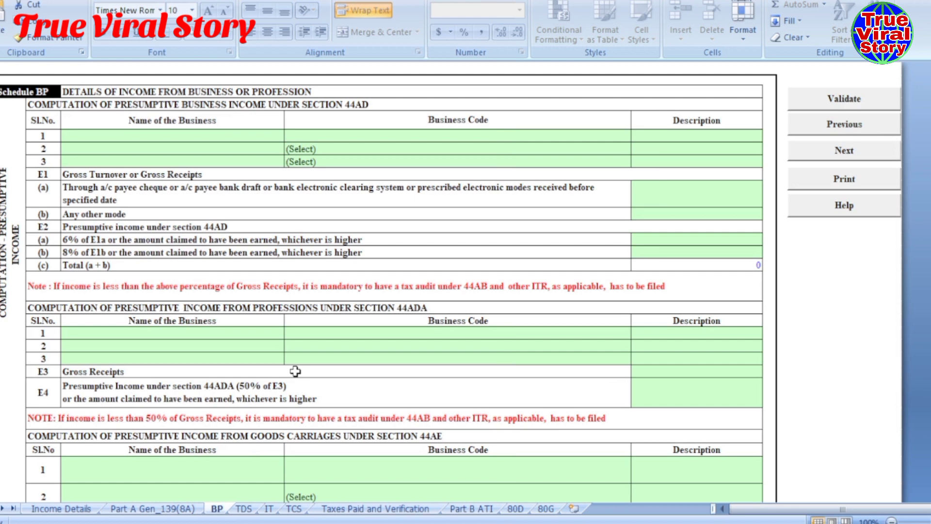
pyautogui.click(136, 138)
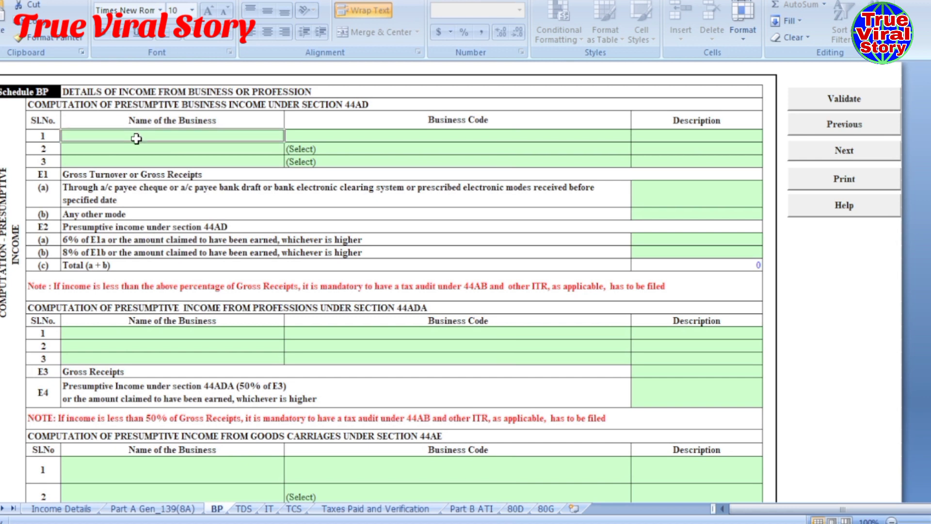
pyautogui.doubleClick(250, 138)
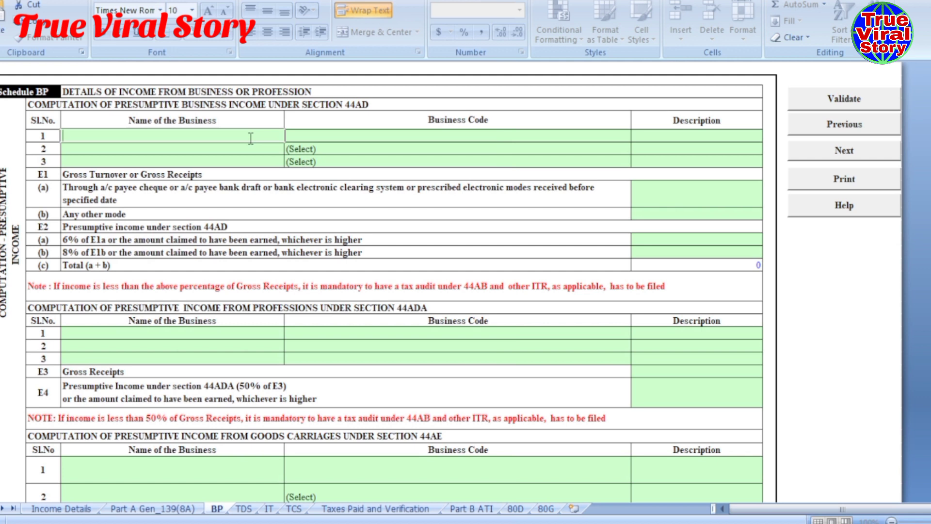
pyautogui.write('INSU')
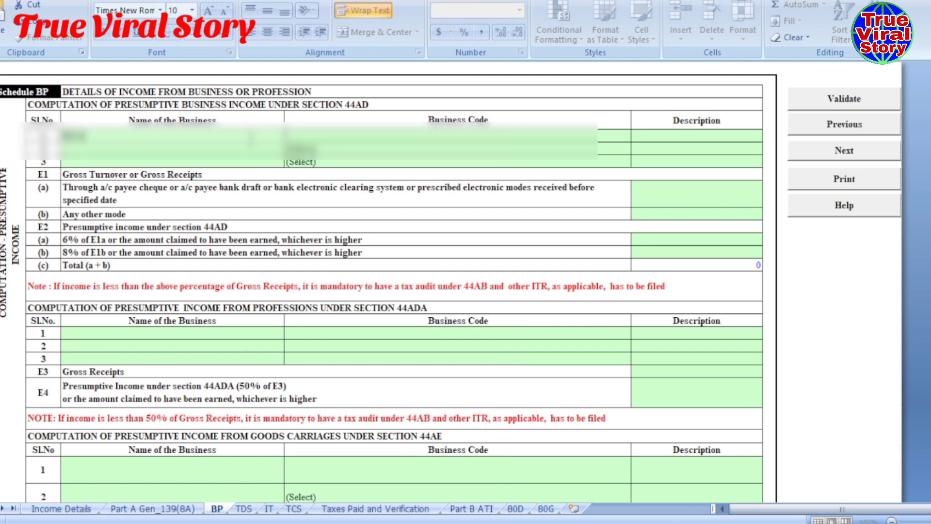
pyautogui.write('R')
pyautogui.press('BackSpace')
pyautogui.press('BackSpace')
pyautogui.press('BackSpace')
pyautogui.press('BackSpace')
pyautogui.press('BackSpace')
pyautogui.write('LIC AG')
pyautogui.click(402, 137)
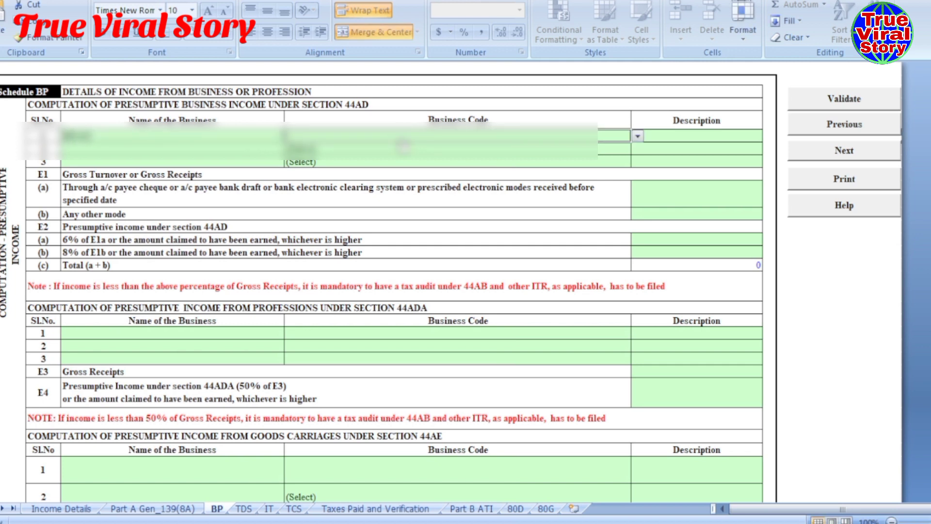
# - Set its business code to 09028-Retail sale of other products n.e.c
pyautogui.click(637, 137)
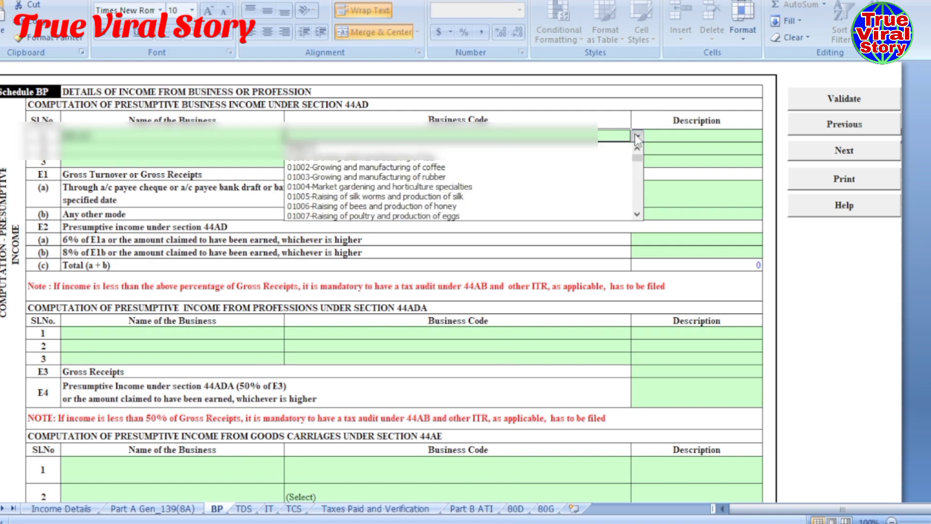
pyautogui.click(638, 162)
pyautogui.moveTo(638, 162); pyautogui.dragTo(638, 210)
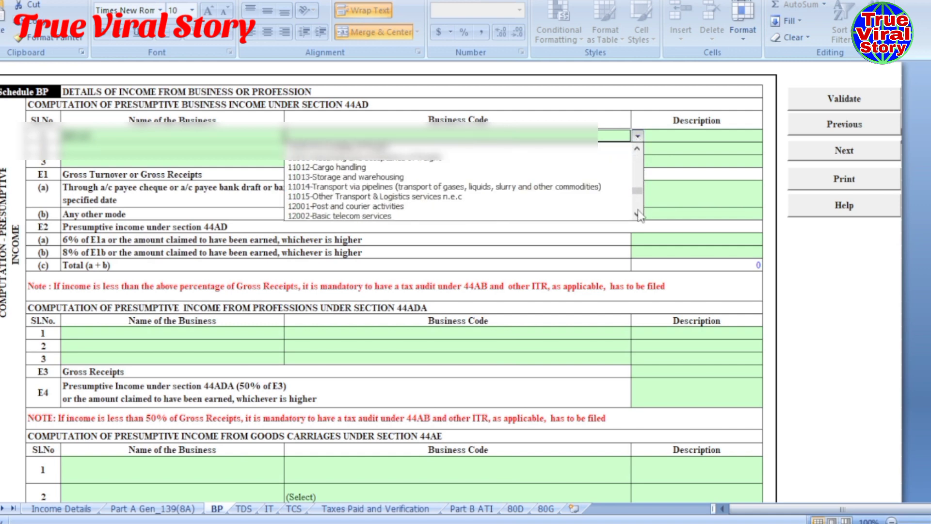
pyautogui.scroll(-10, 640, 213)
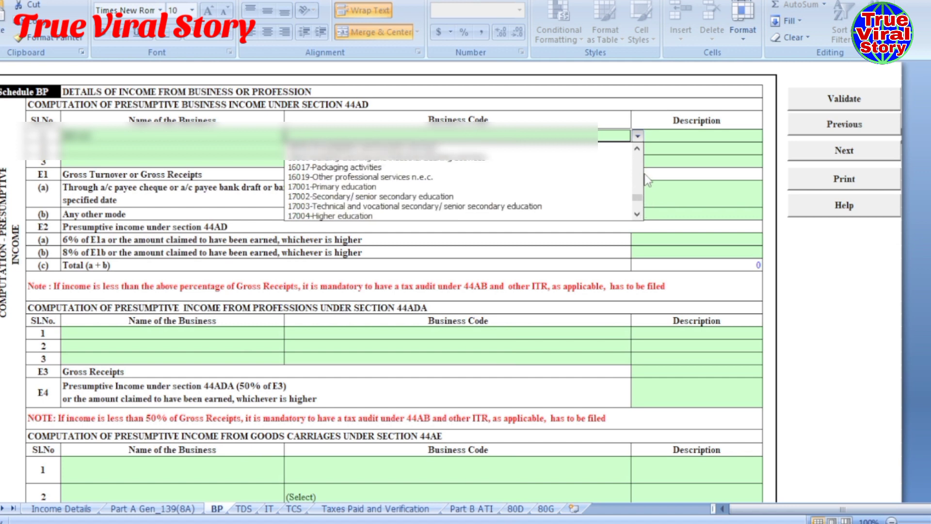
pyautogui.click(637, 149)
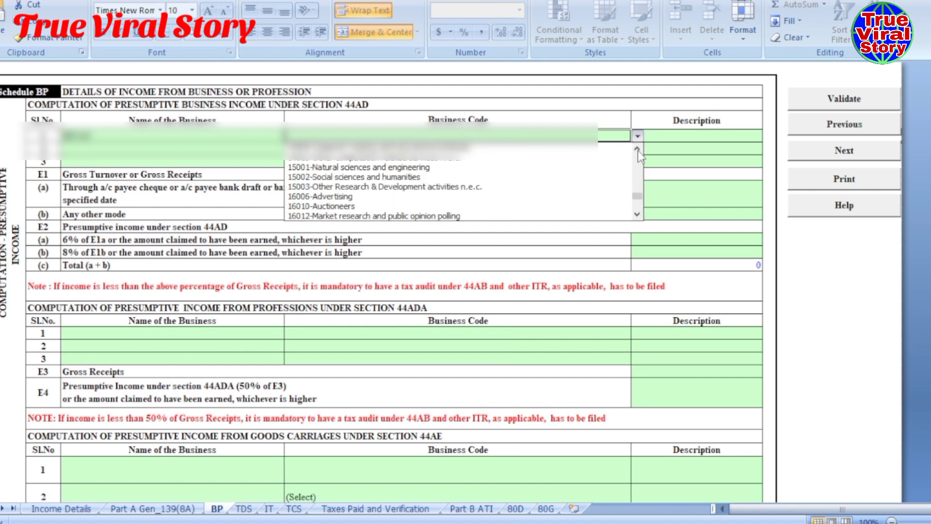
pyautogui.moveTo(638, 149); pyautogui.dragTo(638, 150)
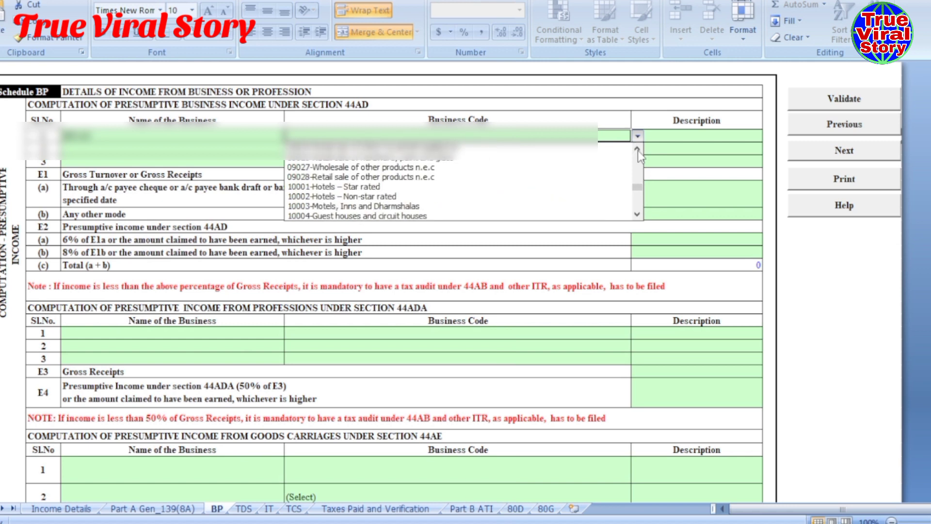
pyautogui.click(399, 177)
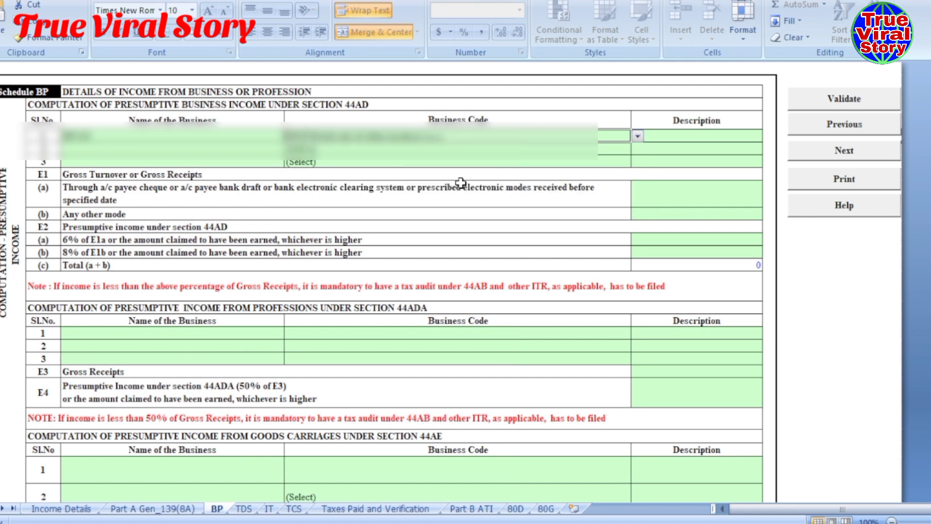
pyautogui.click(860, 281)
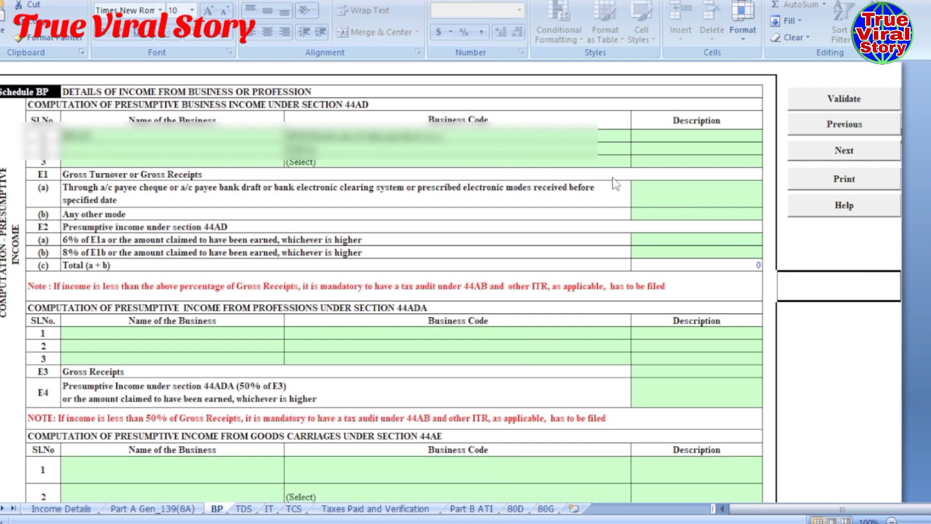
# - Enter 1645960 as the E1(b) other-mode turnover
pyautogui.click(653, 197)
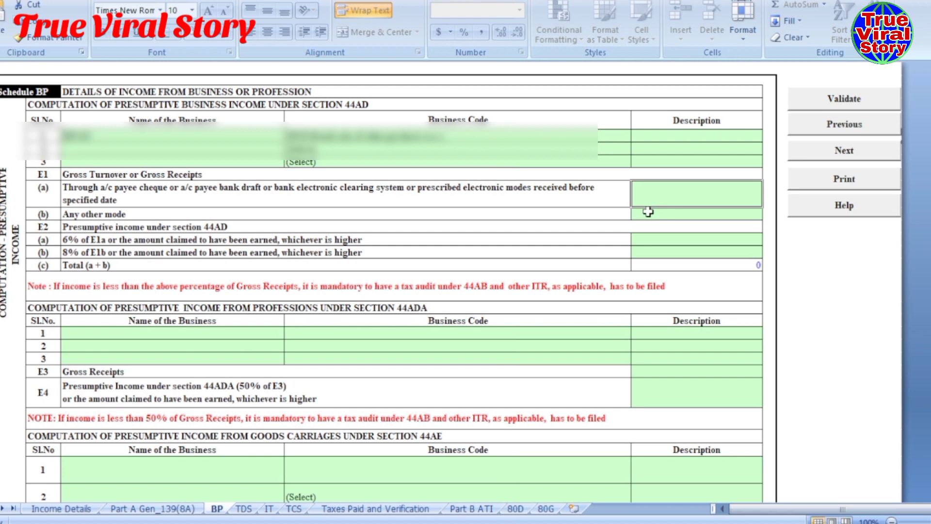
pyautogui.click(648, 212)
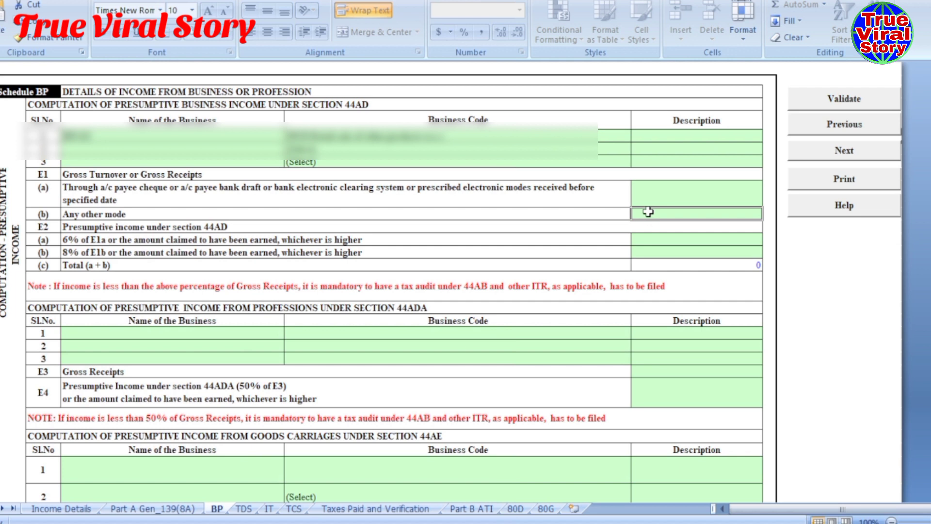
pyautogui.write('1645')
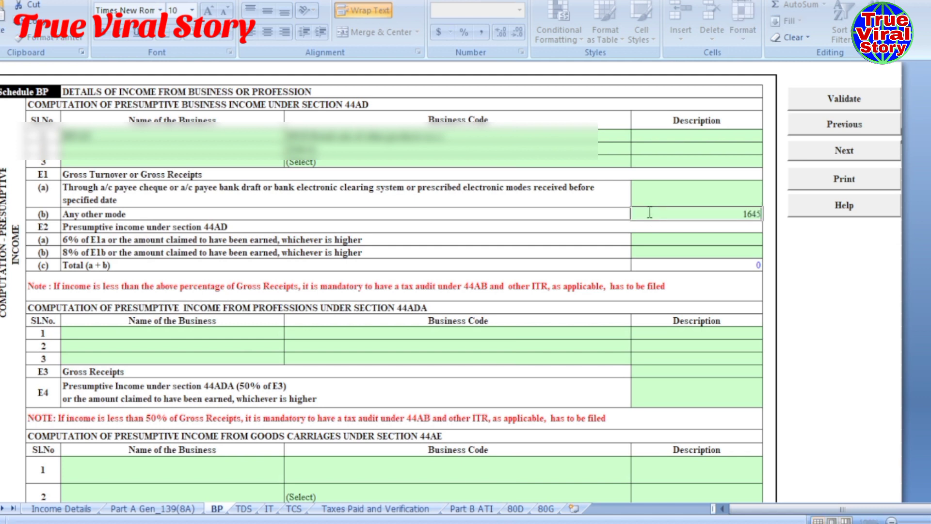
pyautogui.write('960')
pyautogui.click(572, 237)
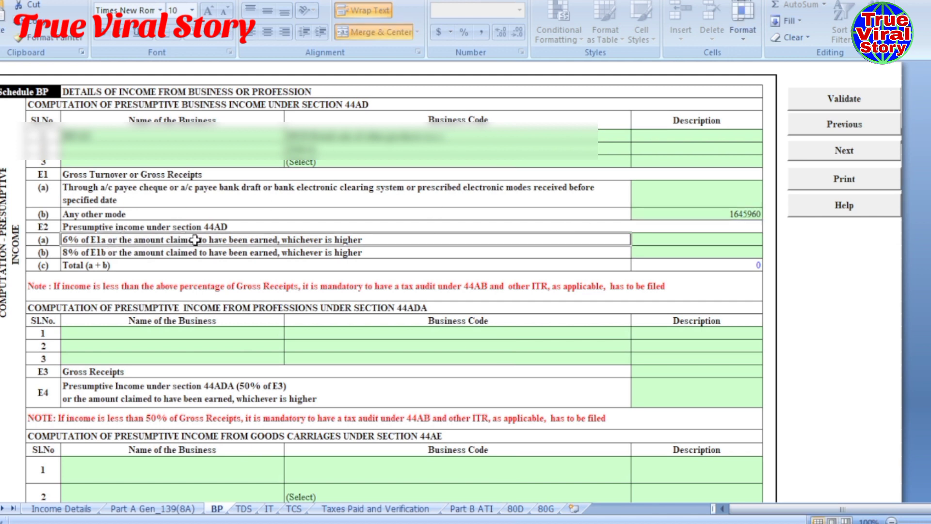
# - Enter 487560 as the 8% presumptive income and review the schedule totals
pyautogui.click(688, 252)
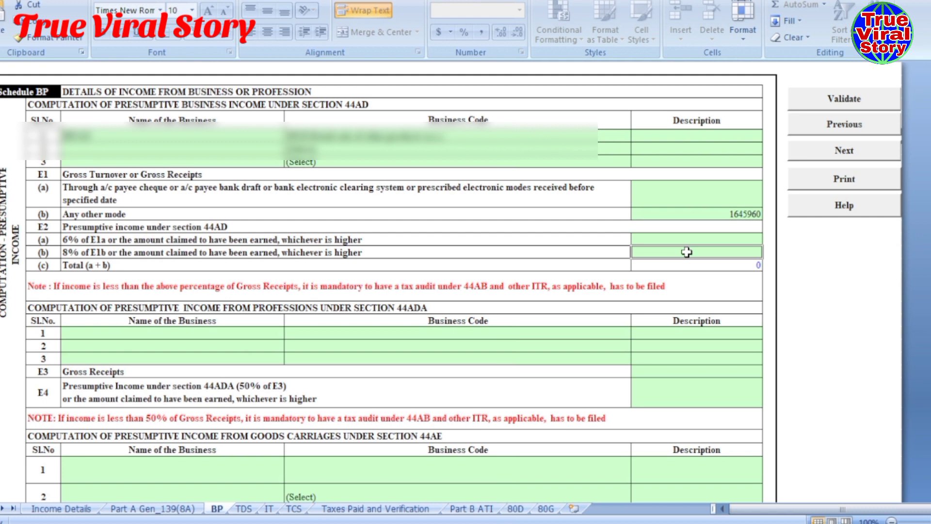
pyautogui.write('4875')
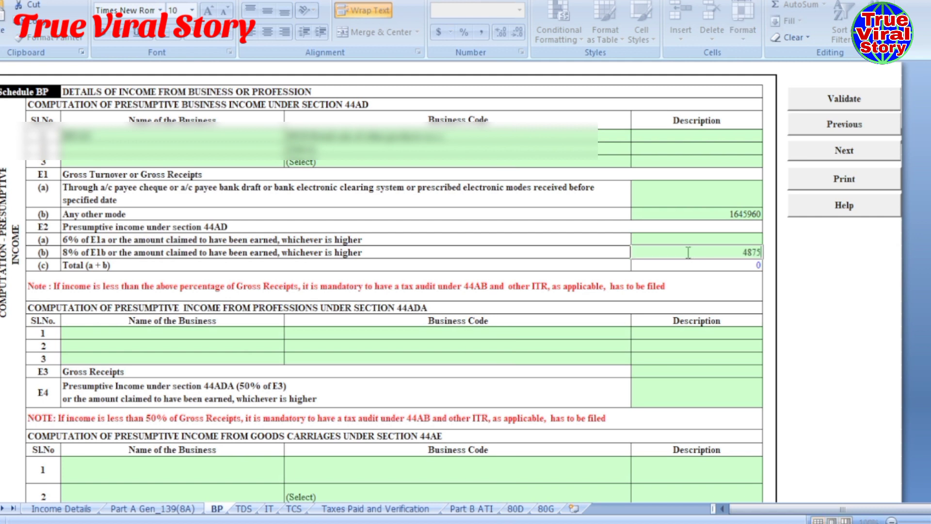
pyautogui.write('60')
pyautogui.click(541, 264)
pyautogui.scroll(-1, 536, 266)
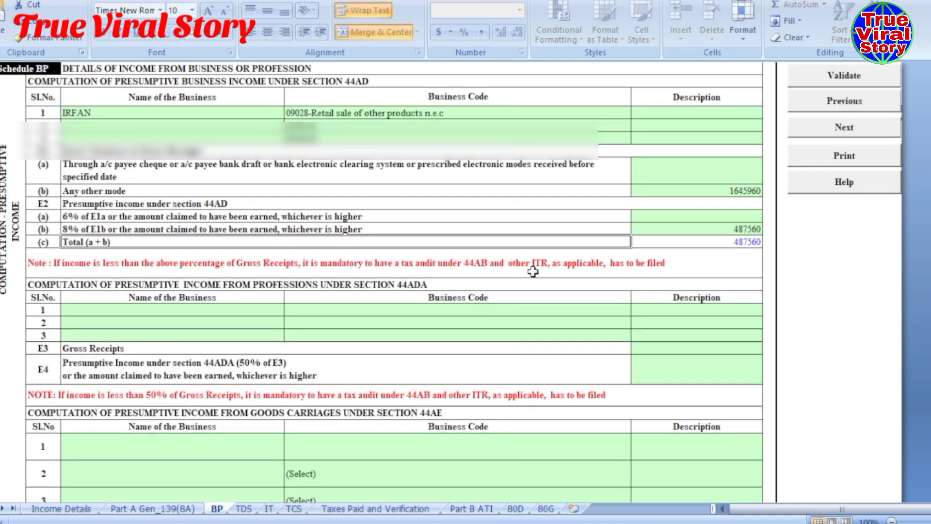
pyautogui.scroll(-2, 448, 297)
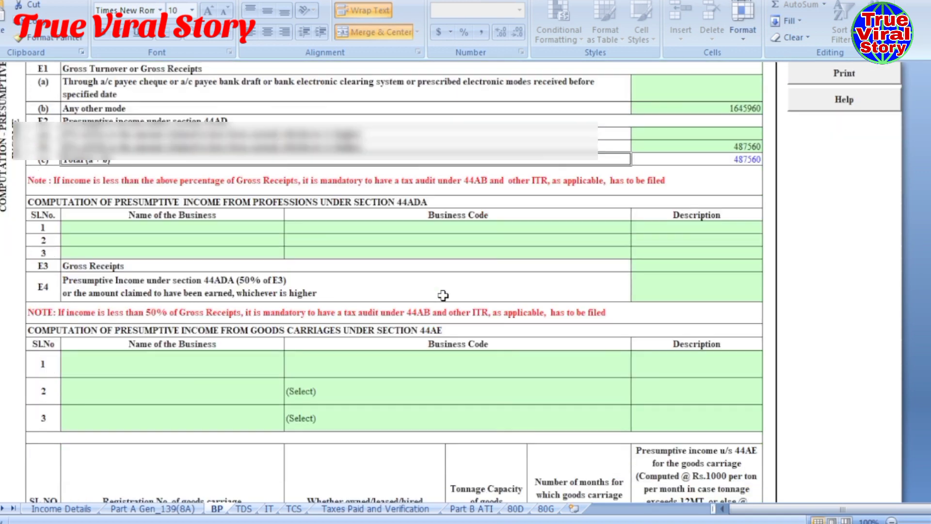
pyautogui.scroll(-4, 439, 291)
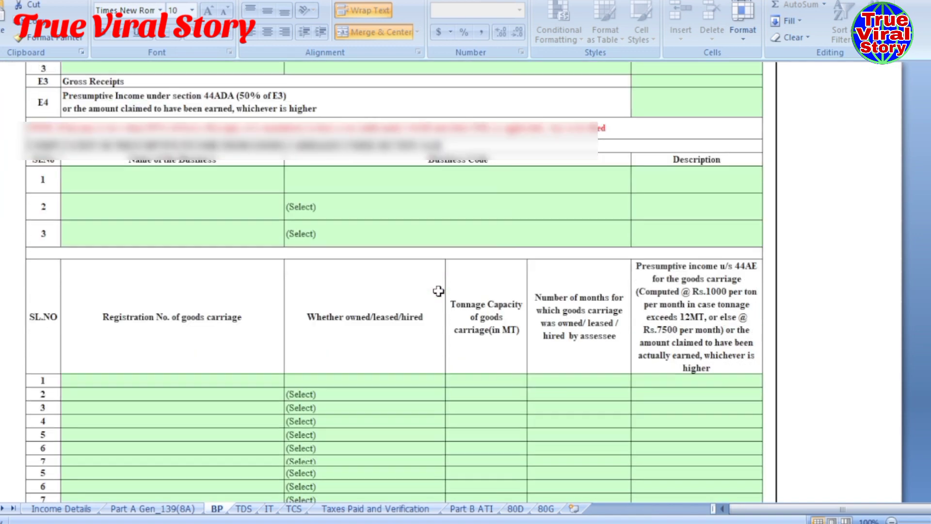
pyautogui.scroll(-3, 438, 291)
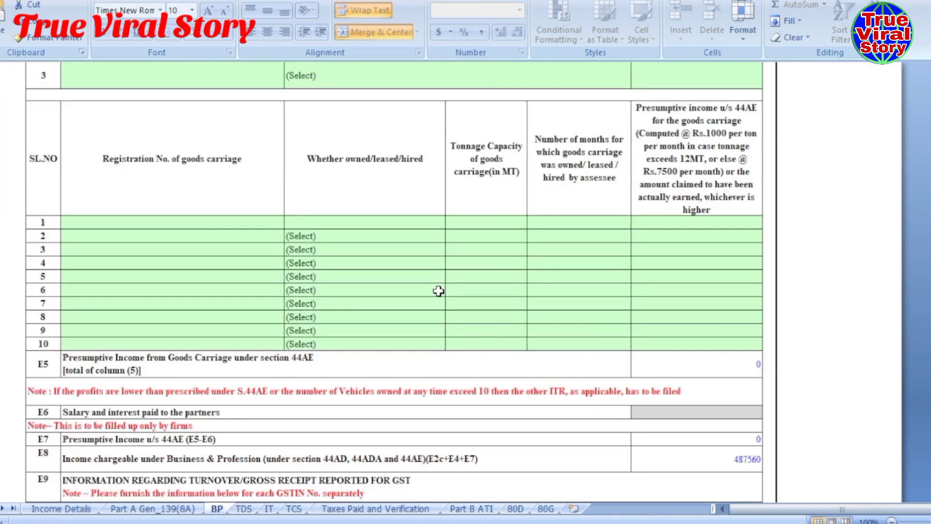
pyautogui.scroll(-4, 438, 291)
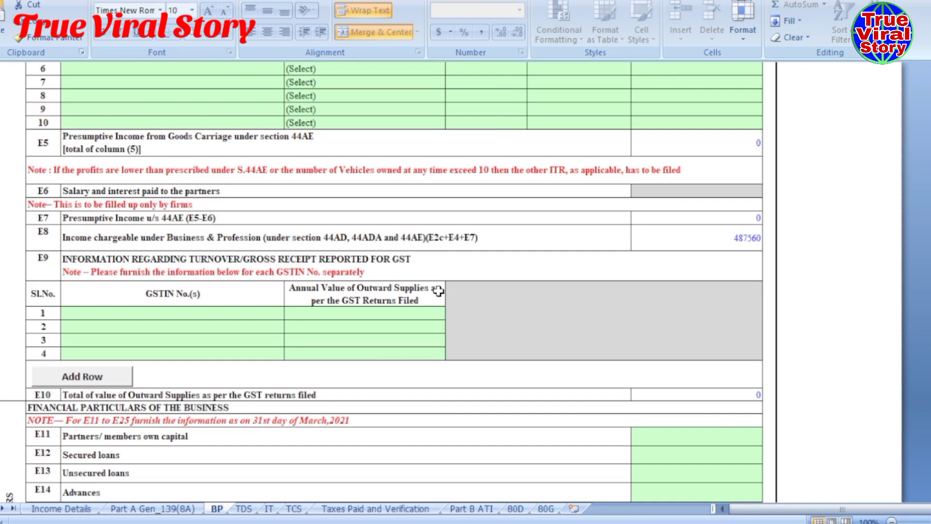
pyautogui.scroll(-5, 438, 291)
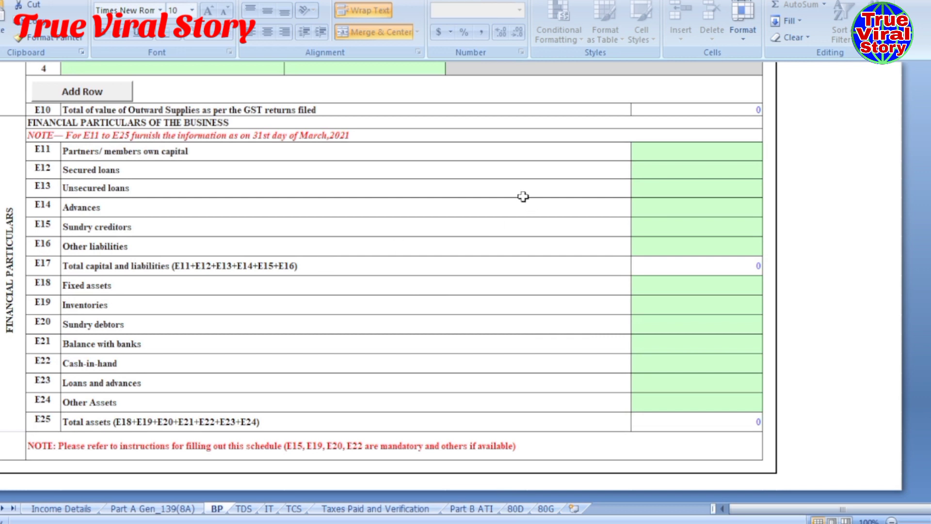
pyautogui.scroll(1, 485, 182)
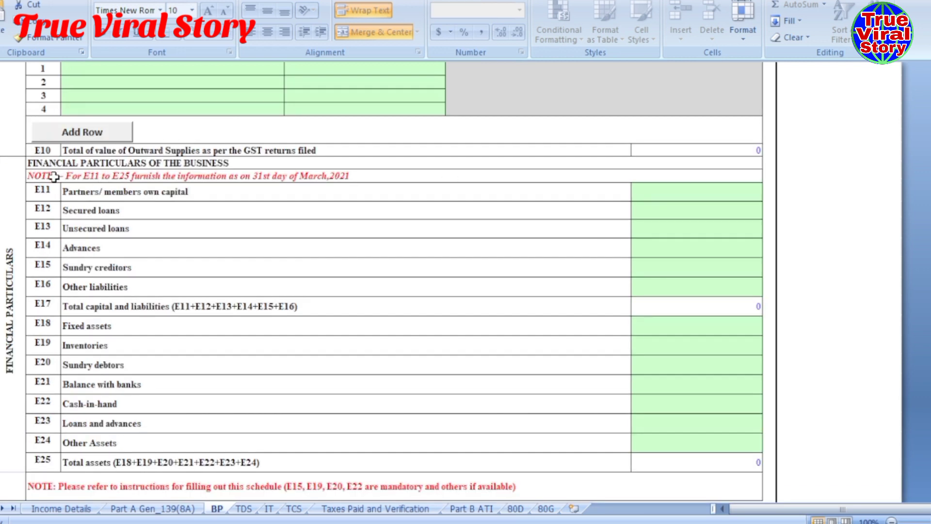
# - Fill the financial particulars, with Sundry creditors 0, balancing totals at 180820
pyautogui.click(111, 161)
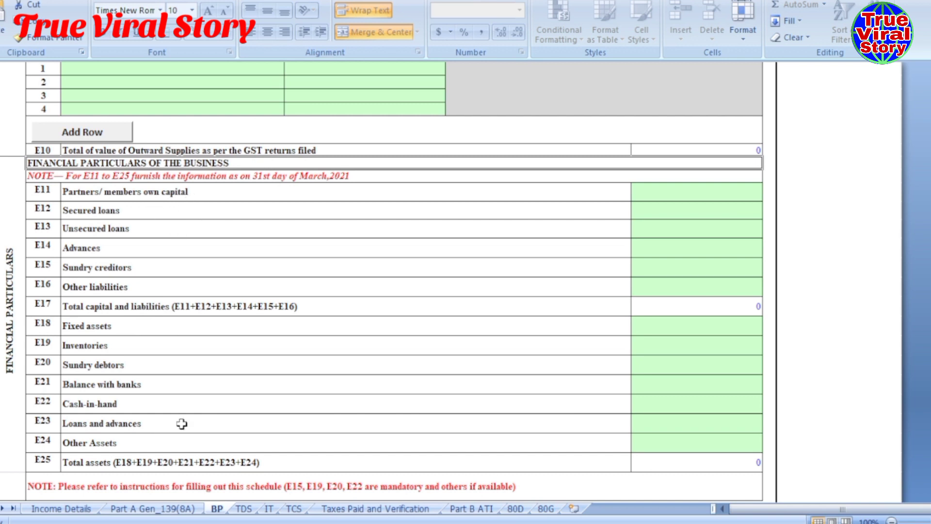
pyautogui.scroll(-1, 178, 304)
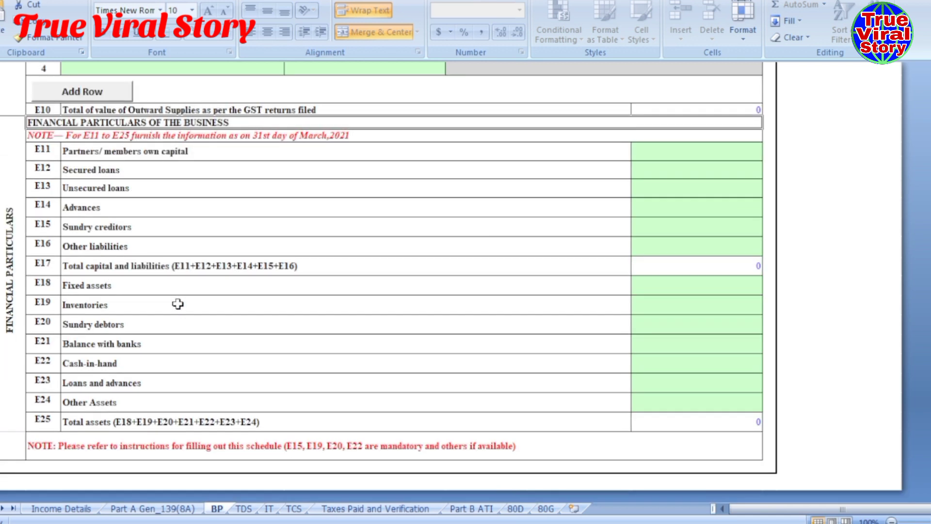
pyautogui.click(702, 345)
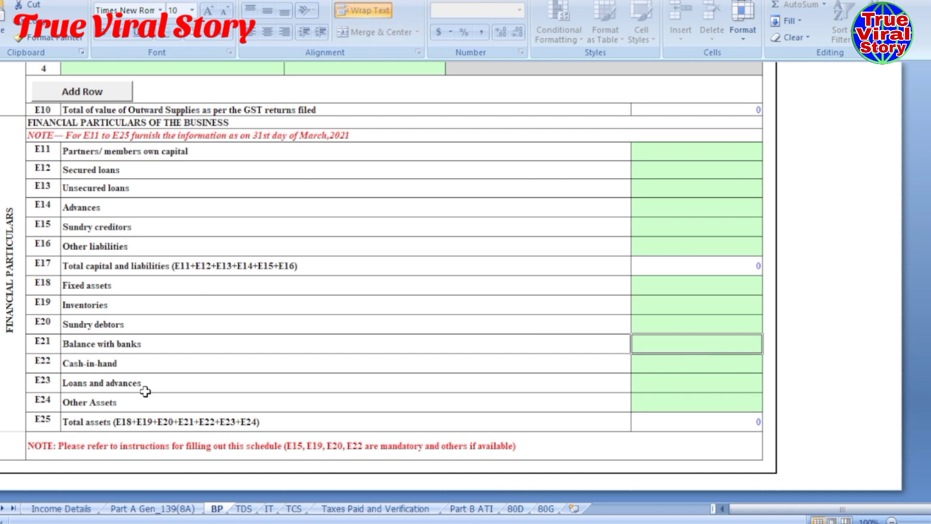
pyautogui.click(689, 231)
pyautogui.write('0')
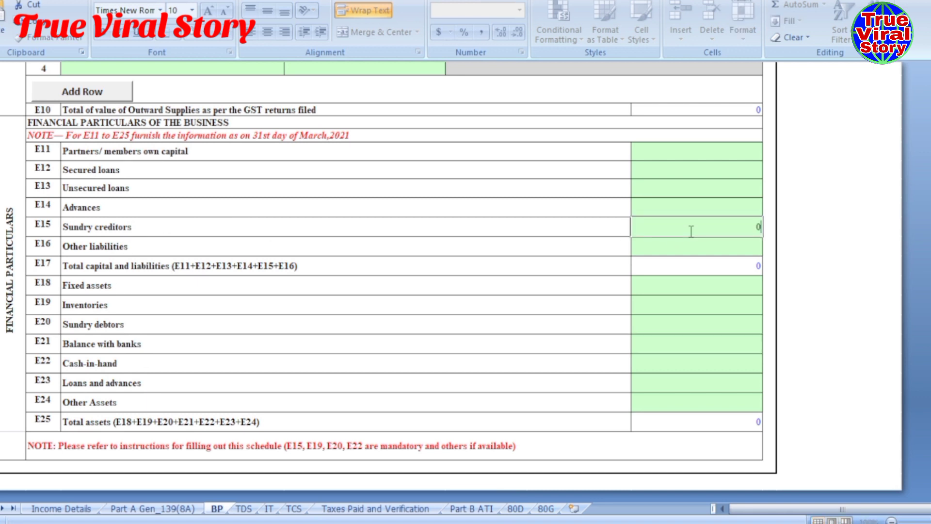
pyautogui.click(678, 302)
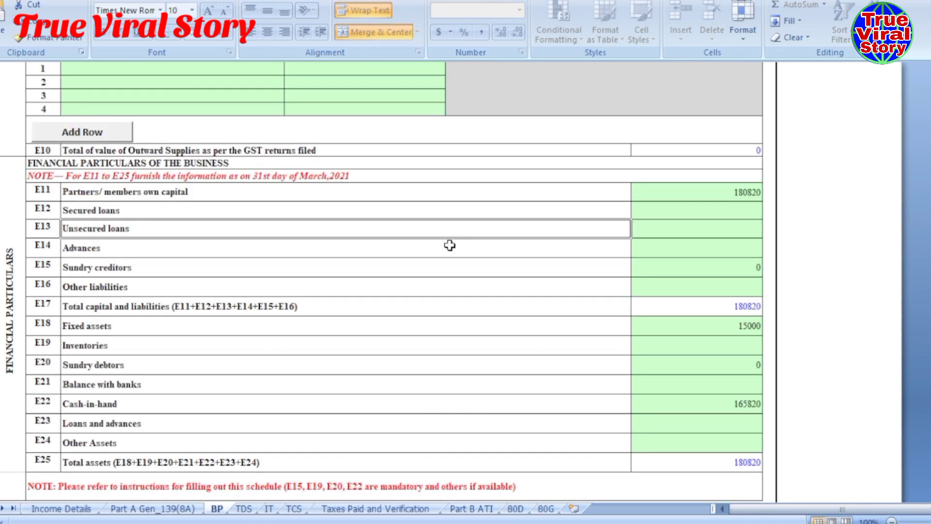
pyautogui.scroll(6, 449, 245)
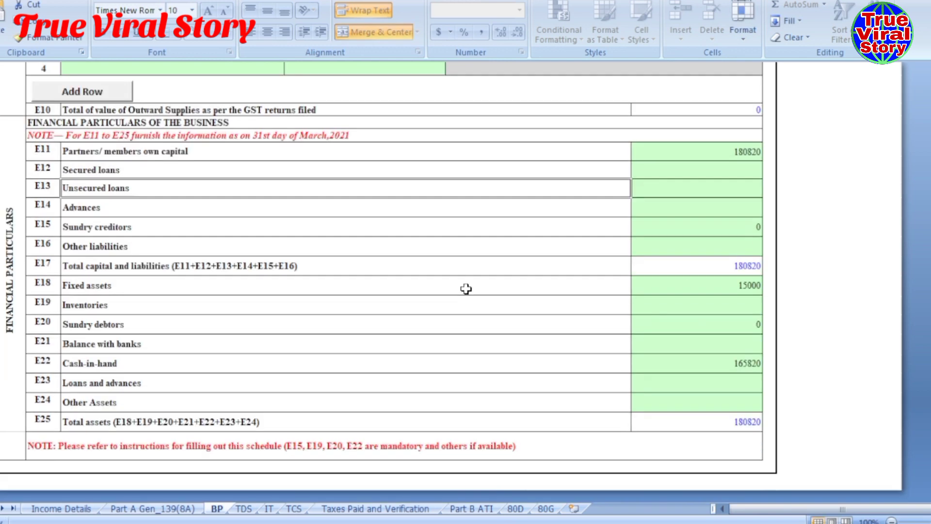
pyautogui.scroll(10, 516, 329)
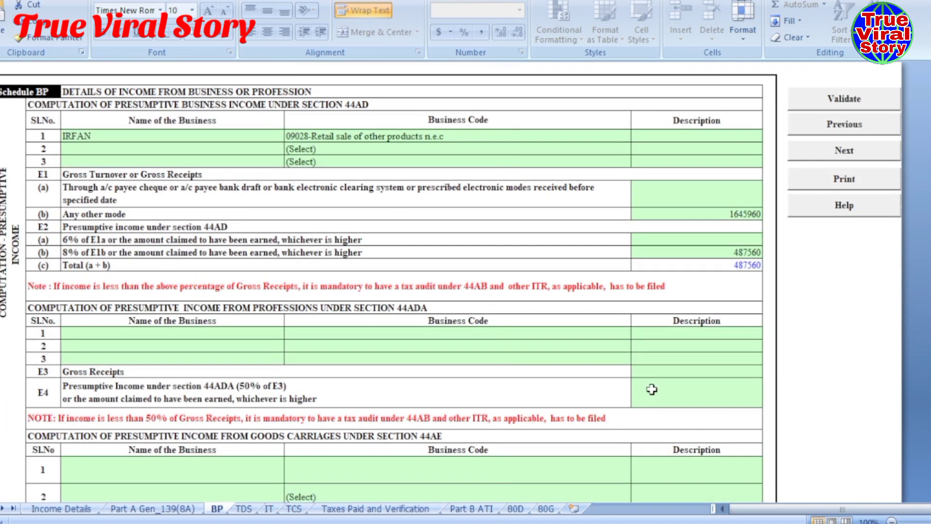
# - Validate Schedule BP as OK, then open the TDS sheet and dismiss its TAN reminder
pyautogui.click(842, 103)
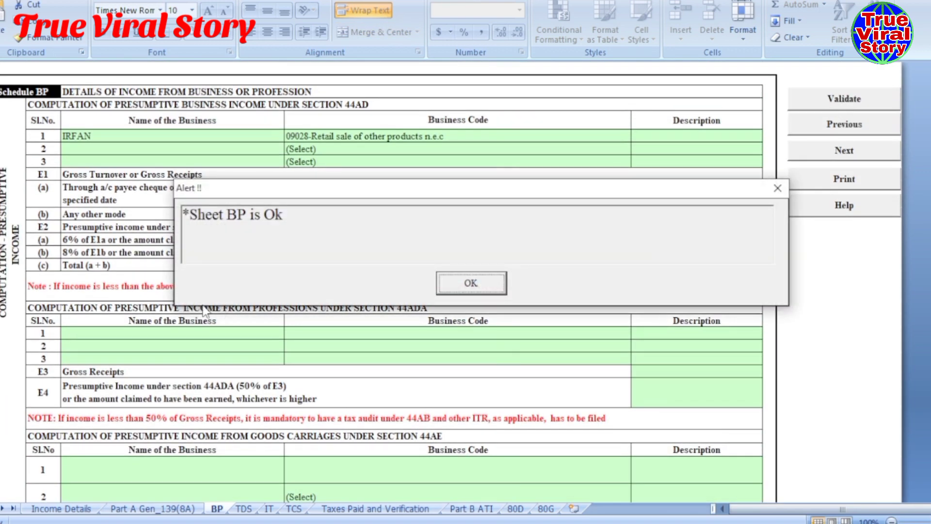
pyautogui.click(469, 283)
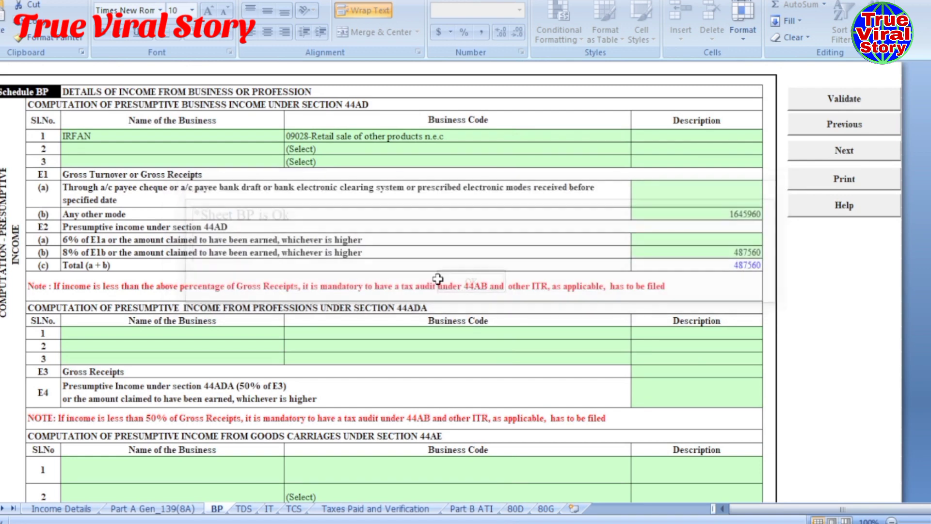
pyautogui.scroll(-1, 437, 282)
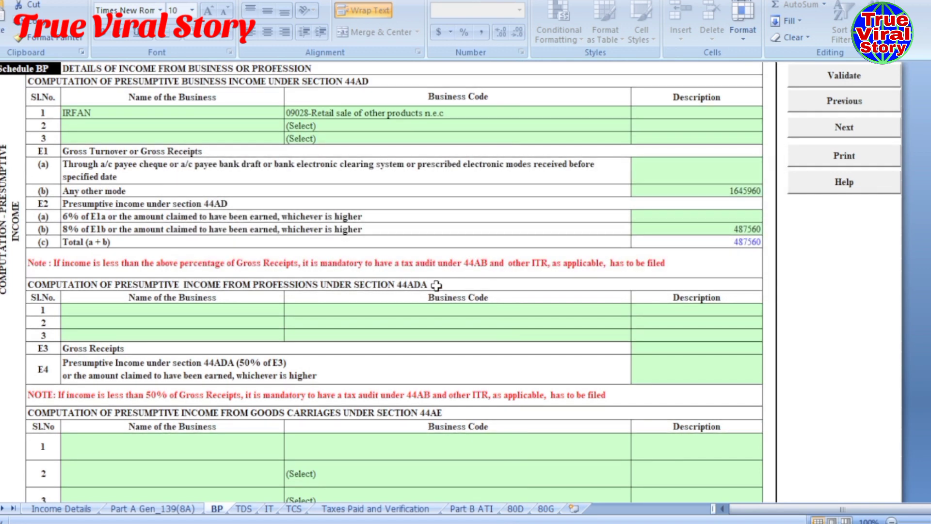
pyautogui.scroll(-2, 436, 285)
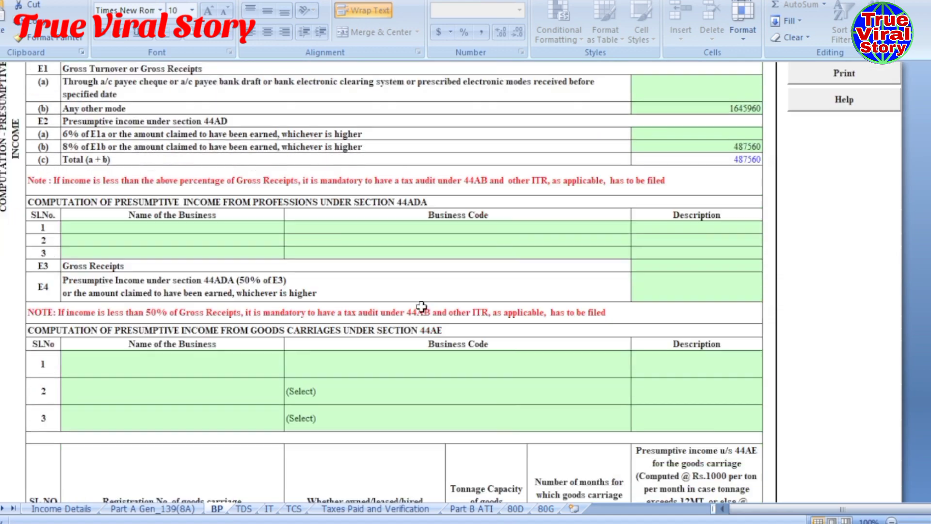
pyautogui.scroll(-18, 421, 307)
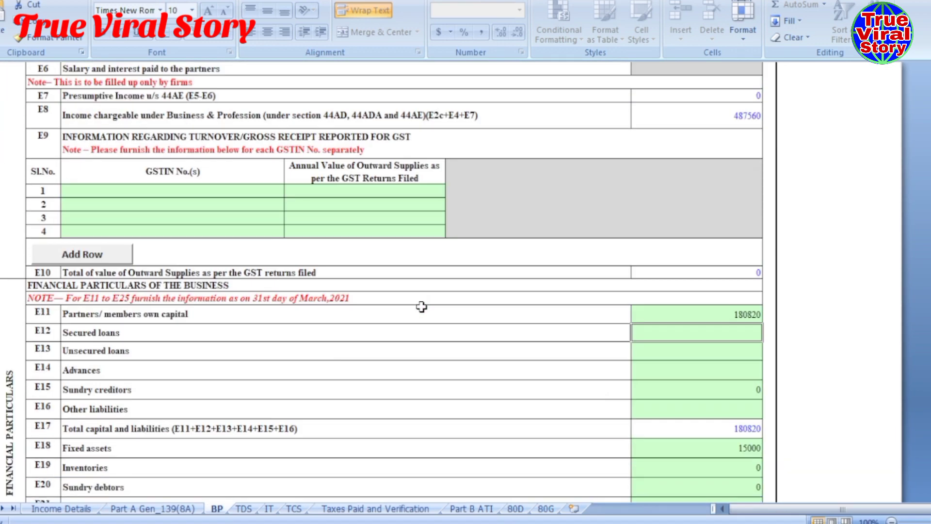
pyautogui.click(243, 508)
pyautogui.click(499, 280)
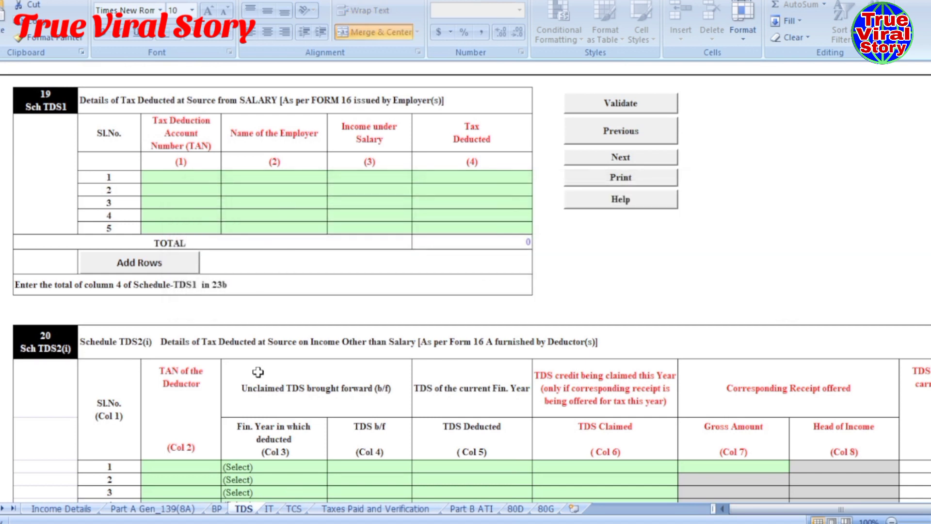
# - Open the IT advance-tax sheet, dismiss both notices and check the empty payment 1 row
pyautogui.click(270, 509)
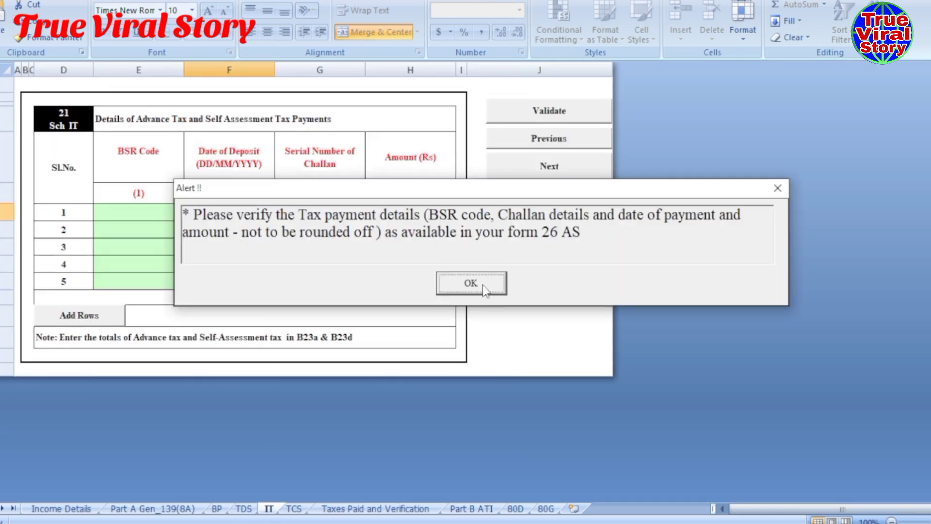
pyautogui.click(483, 286)
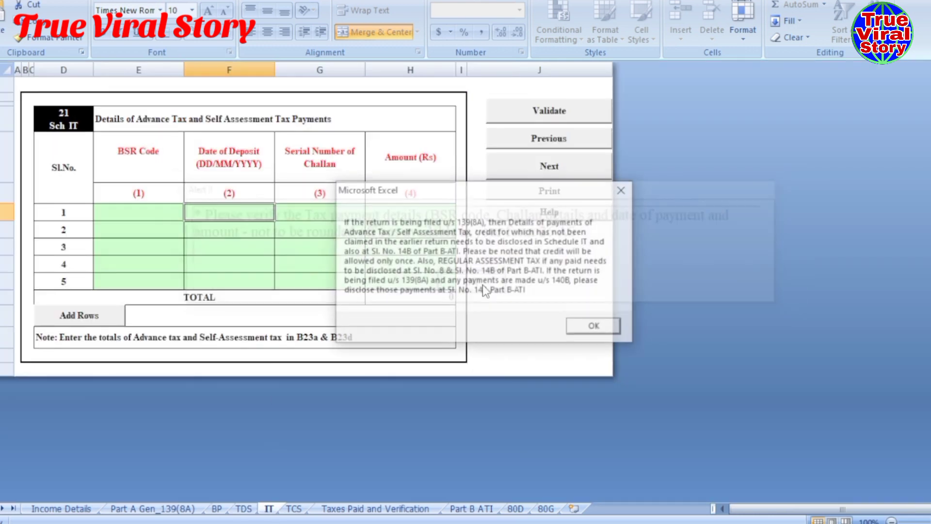
pyautogui.click(597, 330)
pyautogui.click(139, 212)
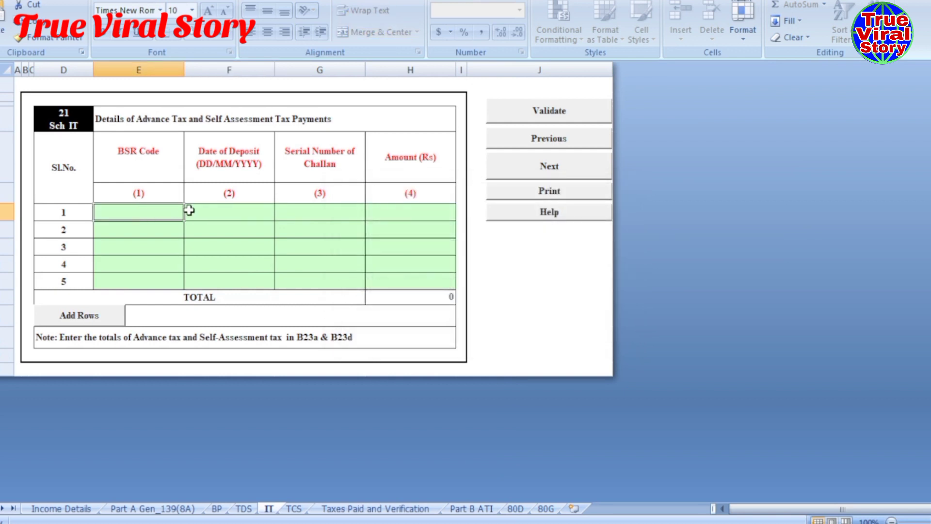
pyautogui.click(227, 213)
pyautogui.click(320, 211)
pyautogui.click(405, 206)
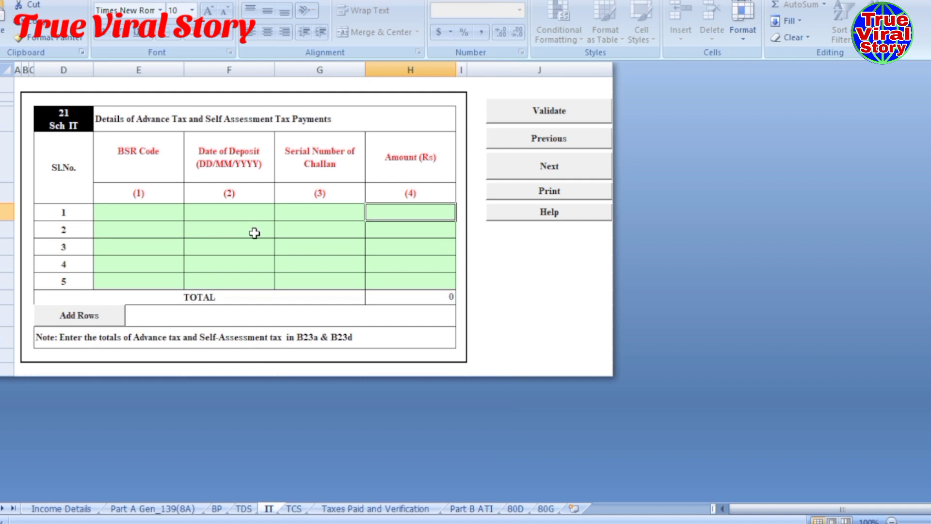
# - Pass the empty TCS sheet and bring up Taxes Paid and Verification
pyautogui.click(293, 508)
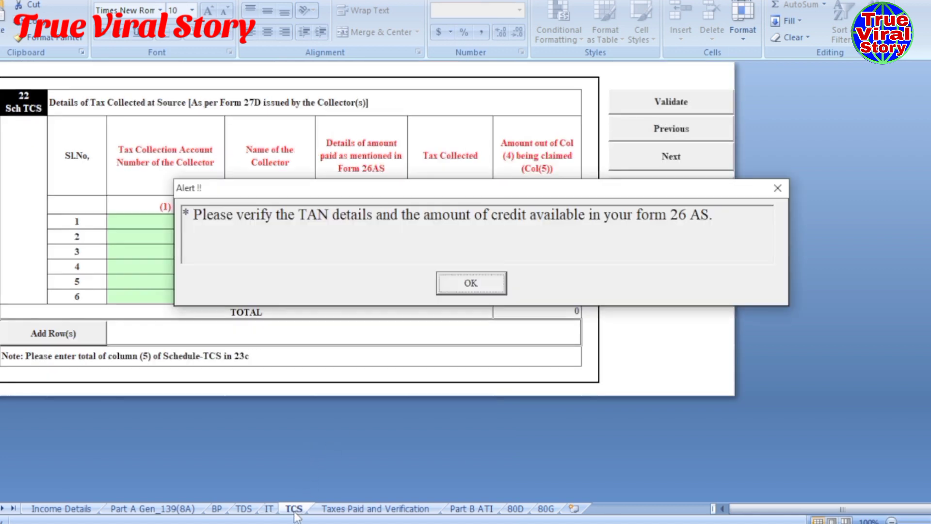
pyautogui.click(457, 283)
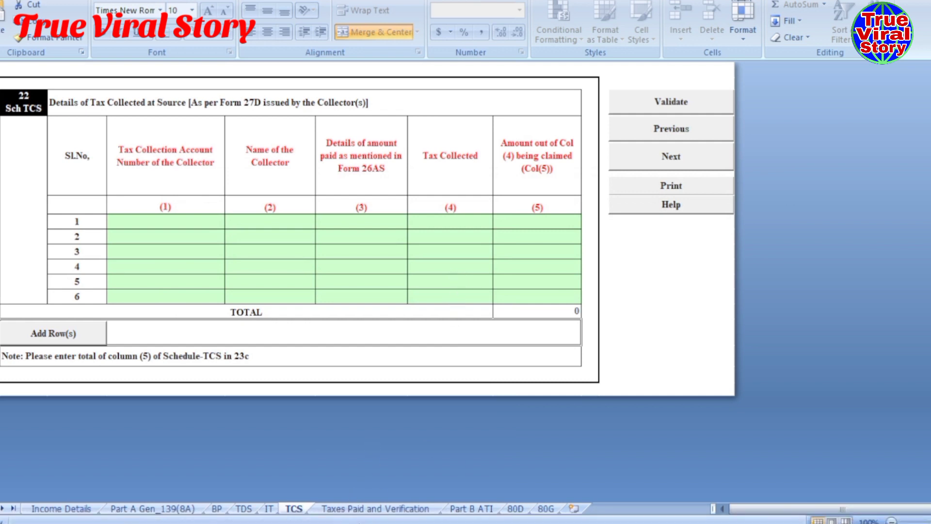
pyautogui.click(350, 509)
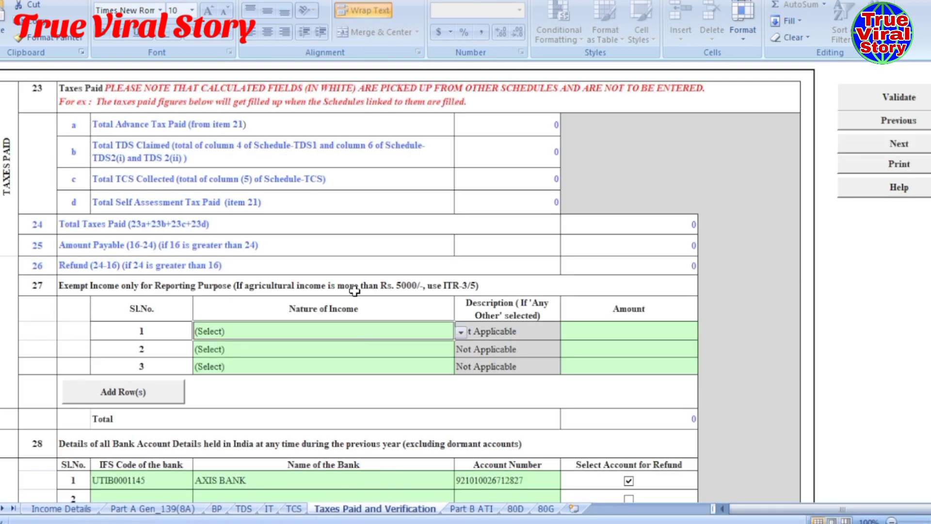
# - Enter Delhi as the place of verification and pick the verification cell's dropdown value
pyautogui.scroll(-4, 355, 291)
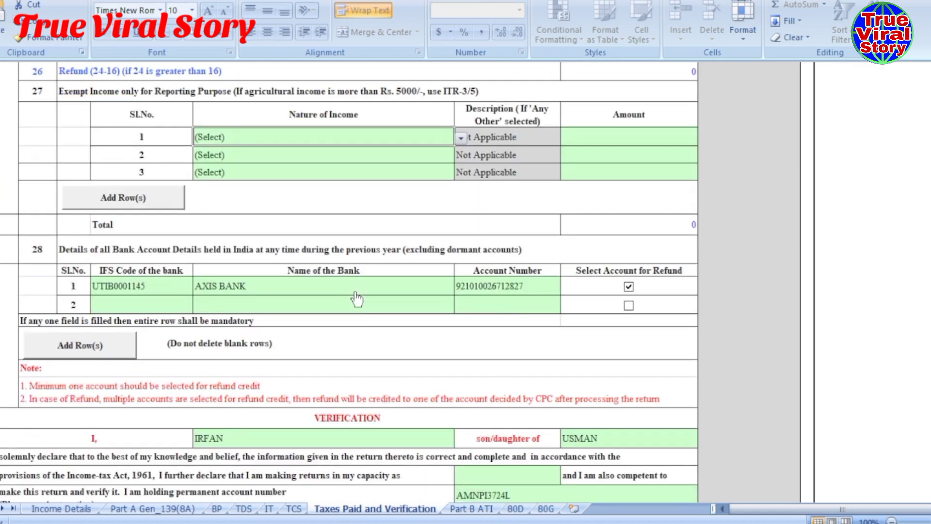
pyautogui.scroll(-5, 354, 290)
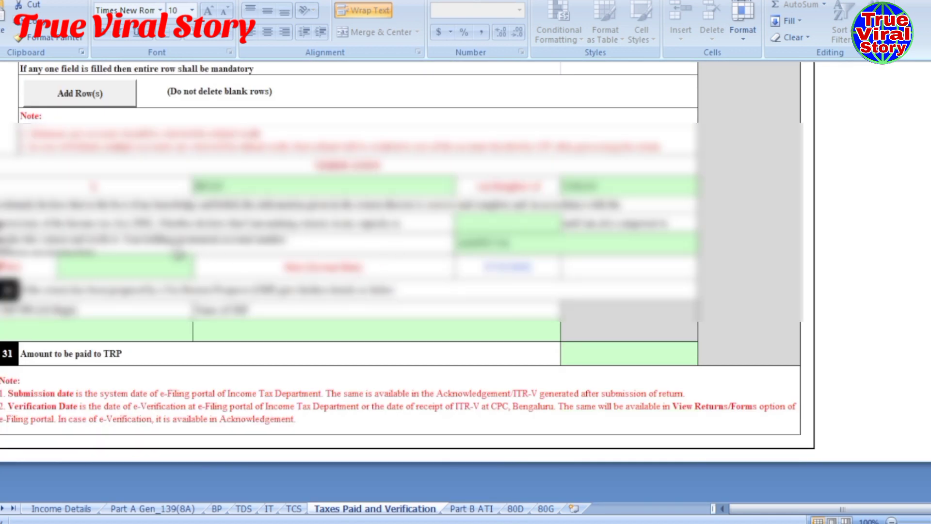
pyautogui.click(139, 270)
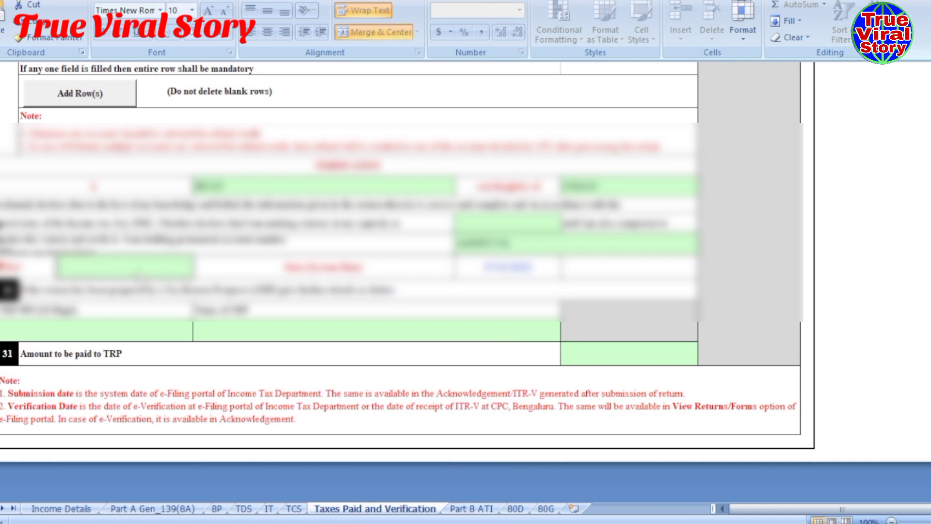
pyautogui.write('deLHI')
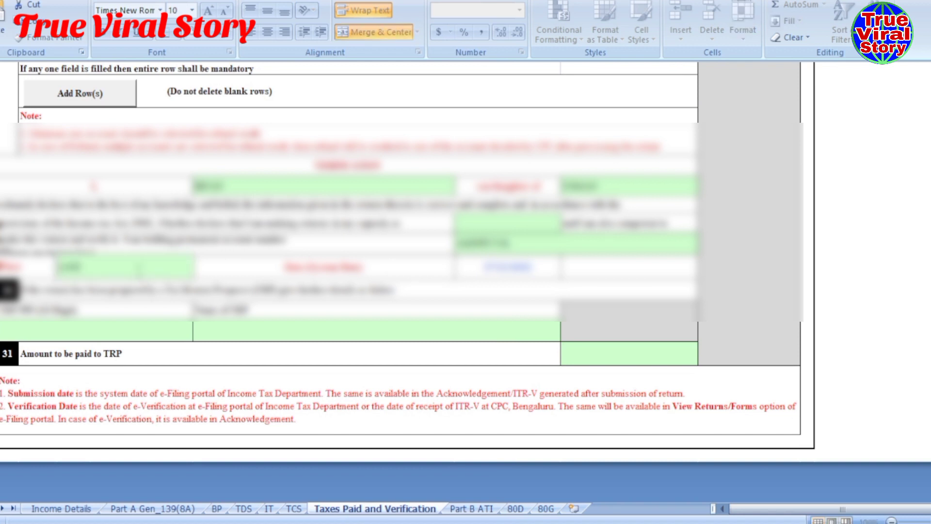
pyautogui.click(420, 292)
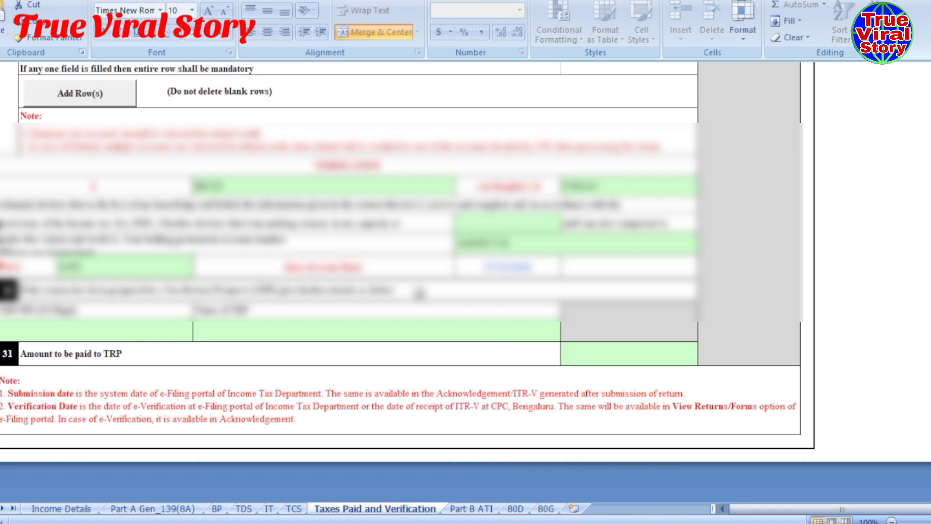
pyautogui.click(490, 224)
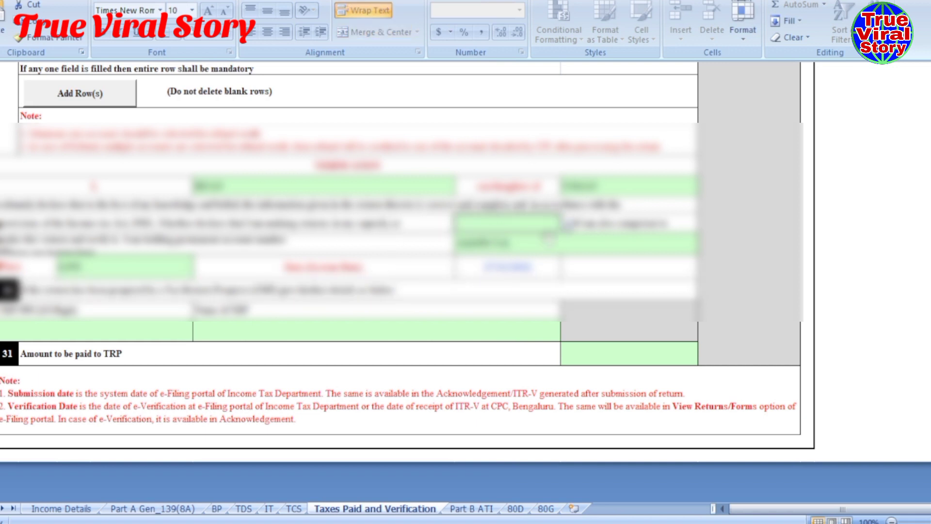
pyautogui.click(549, 238)
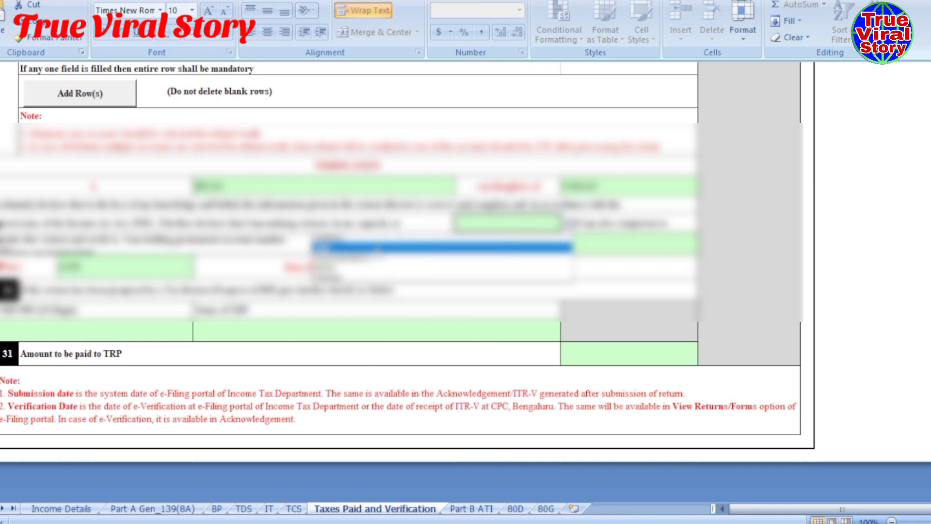
pyautogui.click(374, 247)
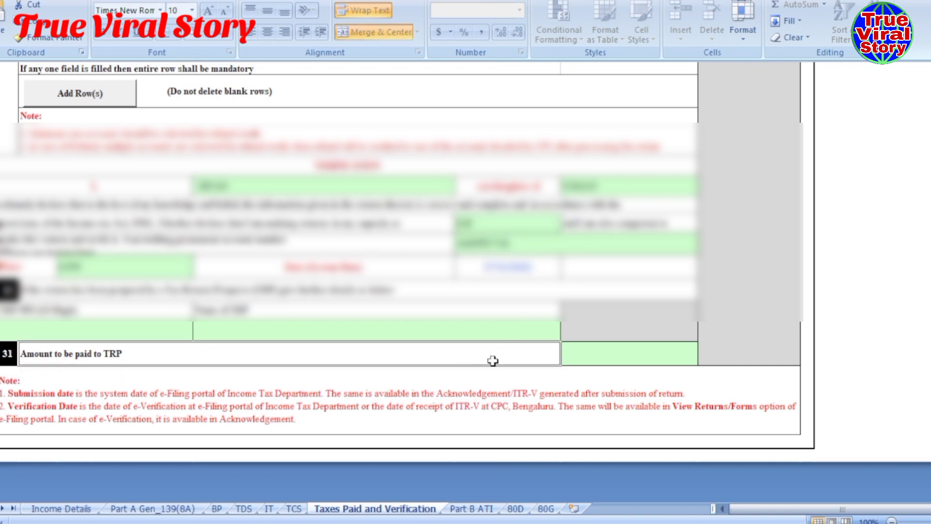
# - Validate Taxes Paid and Verification as OK and go to Part B ATI
pyautogui.scroll(10, 763, 382)
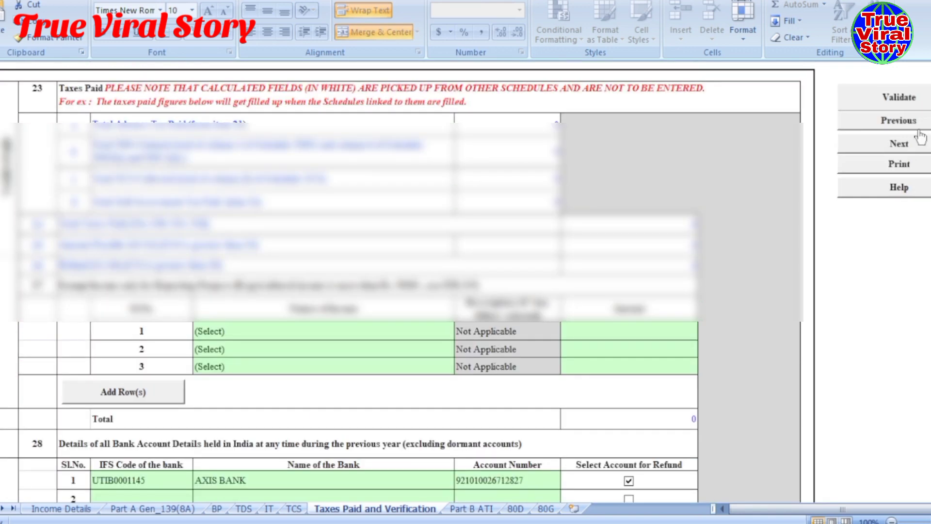
pyautogui.click(899, 99)
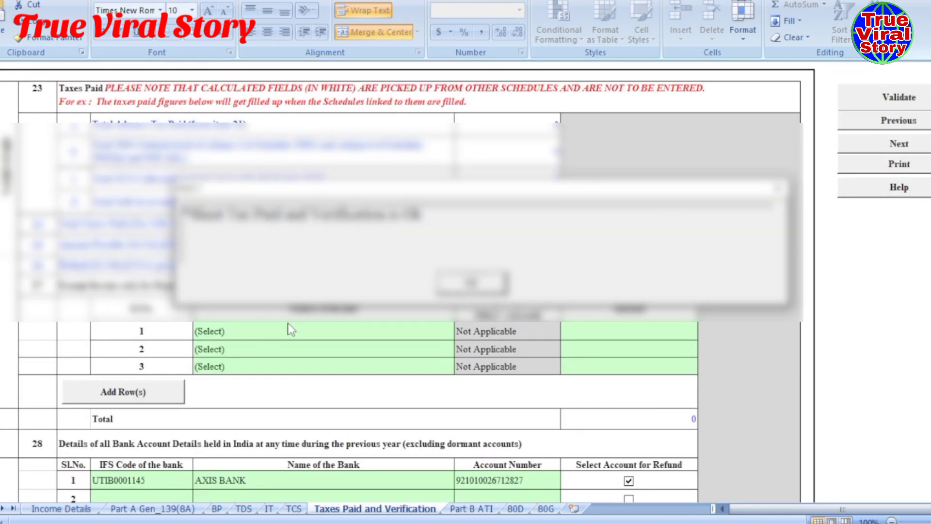
pyautogui.click(470, 282)
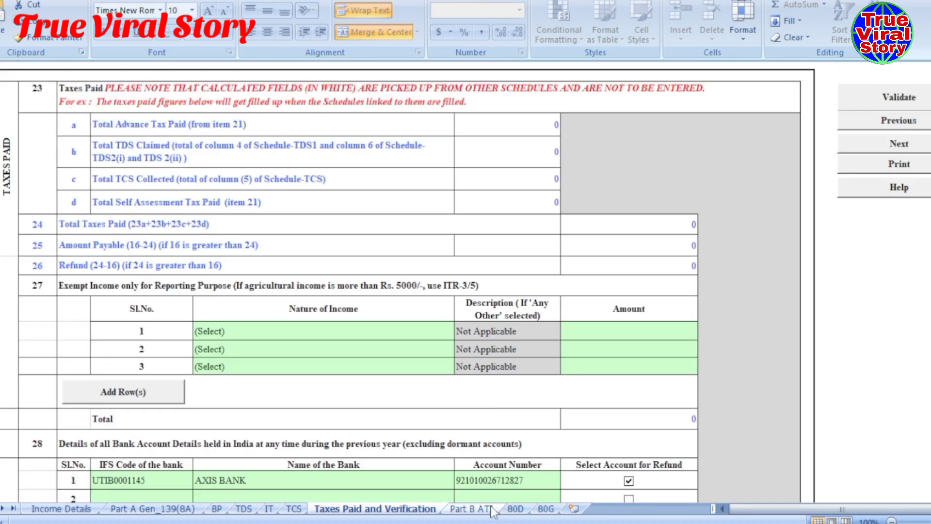
pyautogui.click(487, 509)
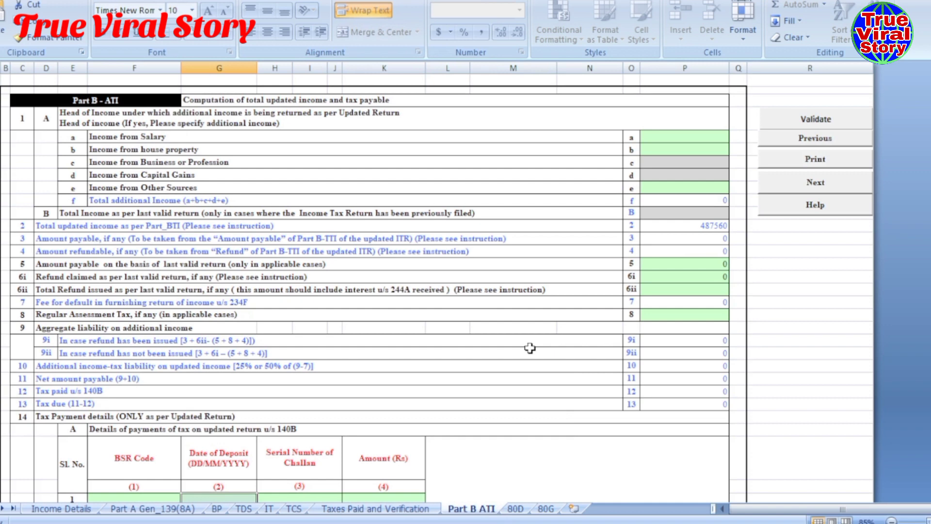
# - Review Part B ATI's section 14 tax payment tables, selecting table A's row 1 Amount
pyautogui.scroll(-3, 526, 347)
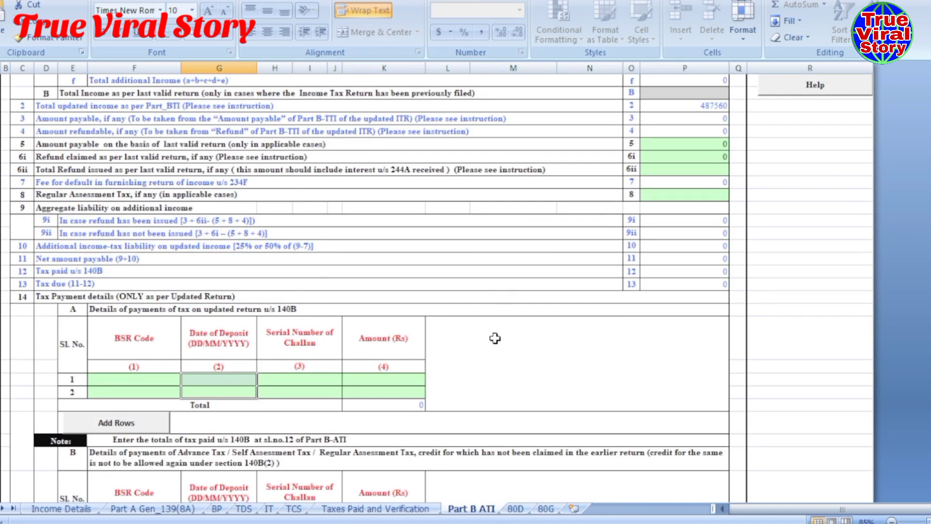
pyautogui.scroll(-2, 495, 338)
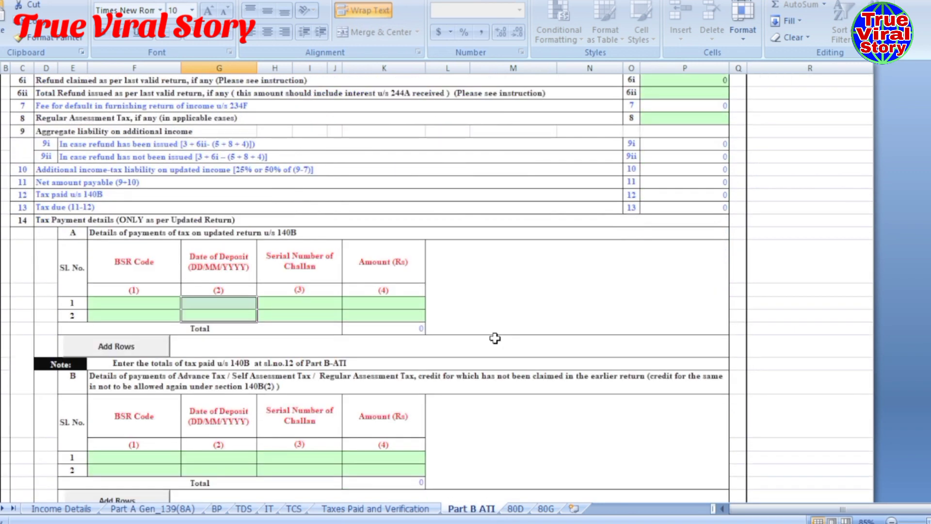
pyautogui.click(52, 223)
pyautogui.scroll(-1, 60, 285)
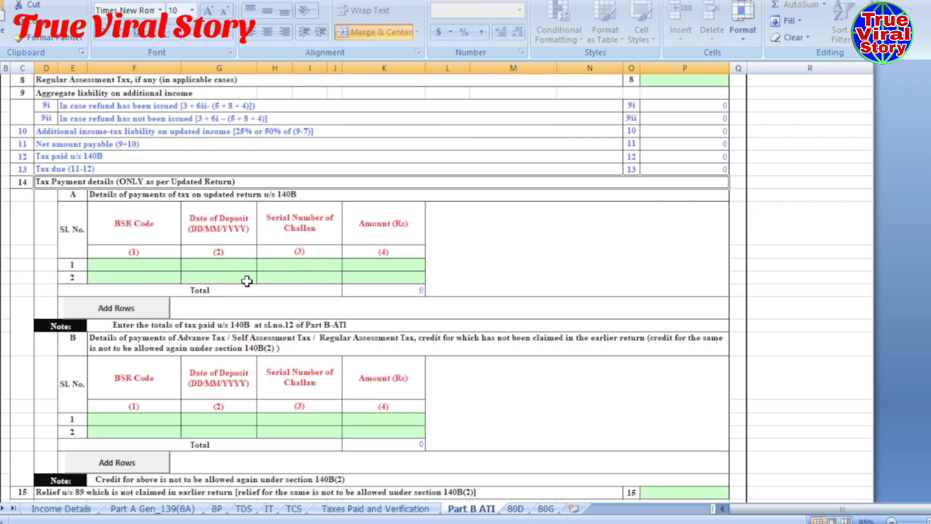
pyautogui.click(385, 270)
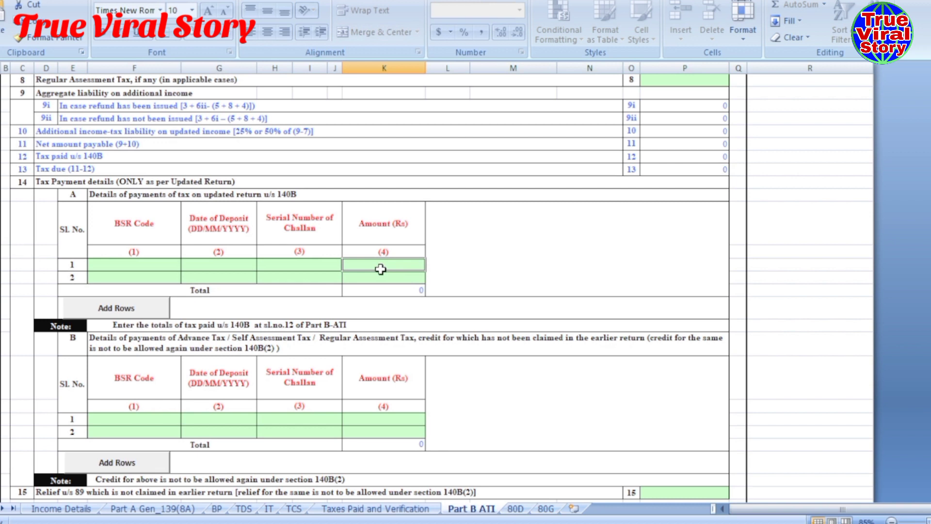
pyautogui.scroll(1, 381, 269)
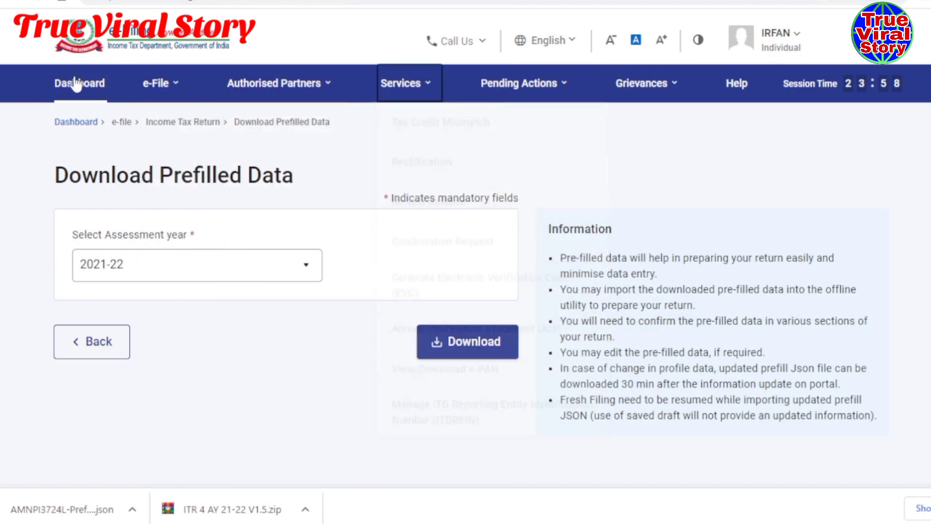
# - Start a new Income Tax payment from e-File > e-Pay Tax
pyautogui.moveTo(178, 85)
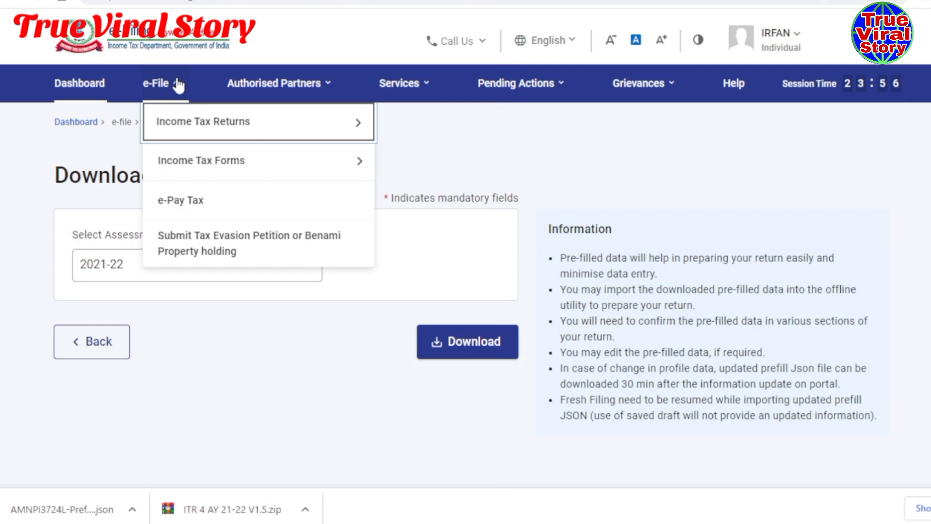
pyautogui.click(171, 209)
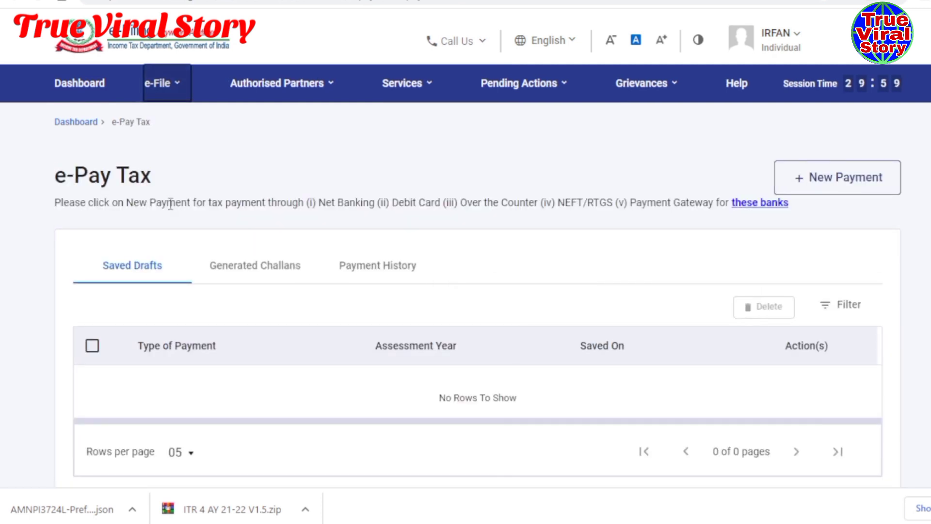
pyautogui.click(844, 182)
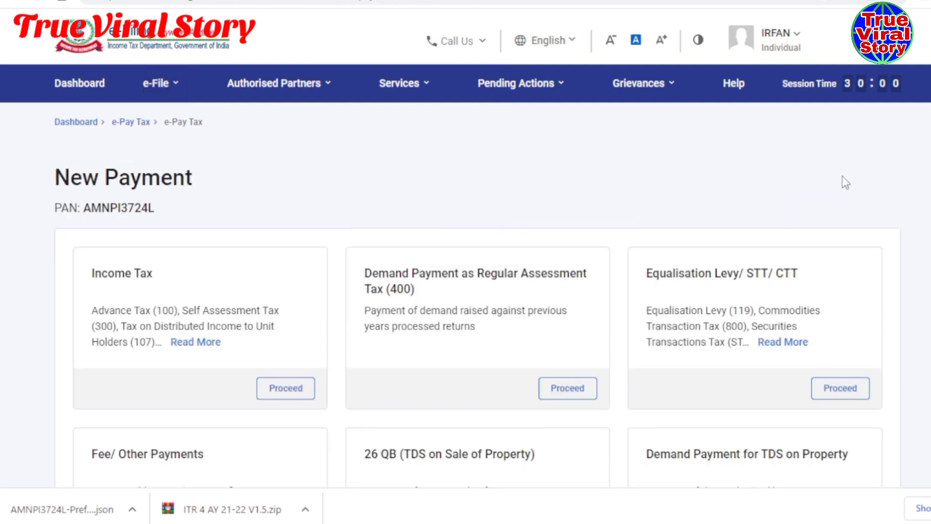
pyautogui.scroll(-2, 280, 156)
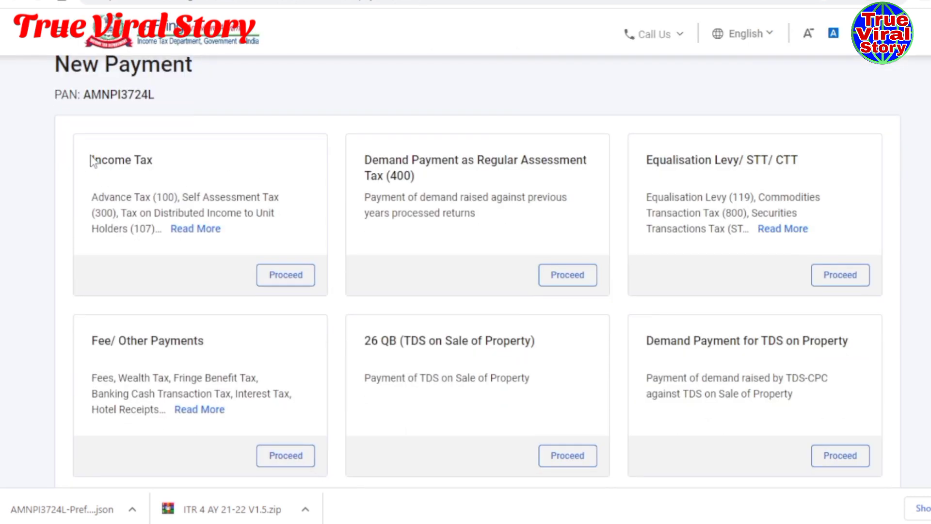
pyautogui.click(293, 285)
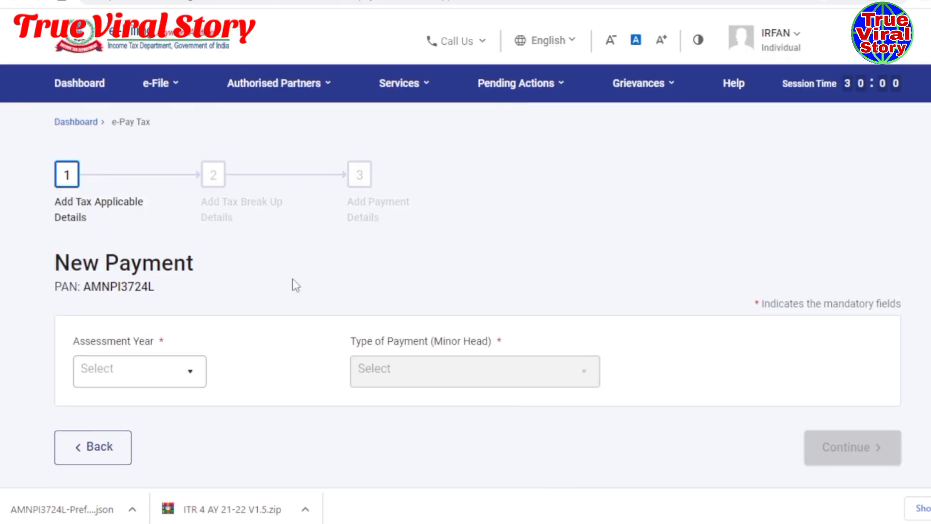
# - Set assessment year 2021-22 and payment type Self-Assessment Tax (300)
pyautogui.scroll(-2, 292, 278)
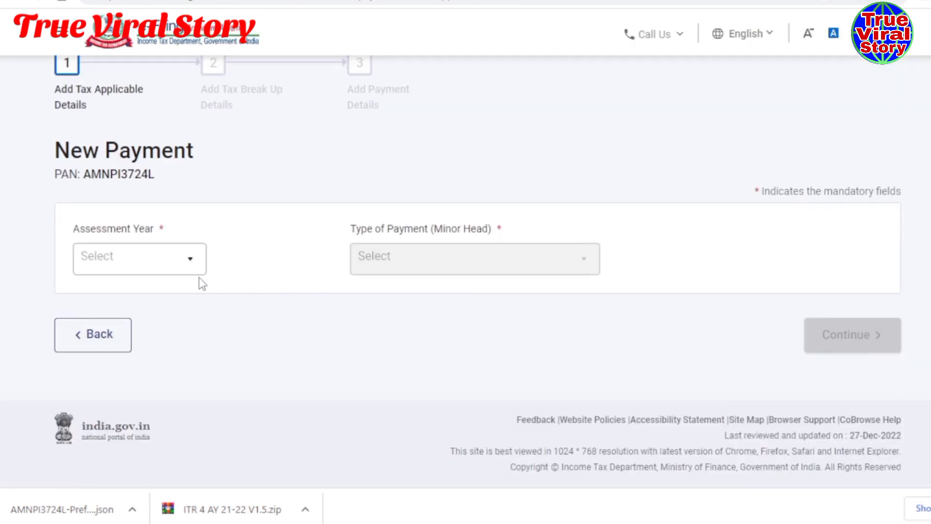
pyautogui.click(192, 260)
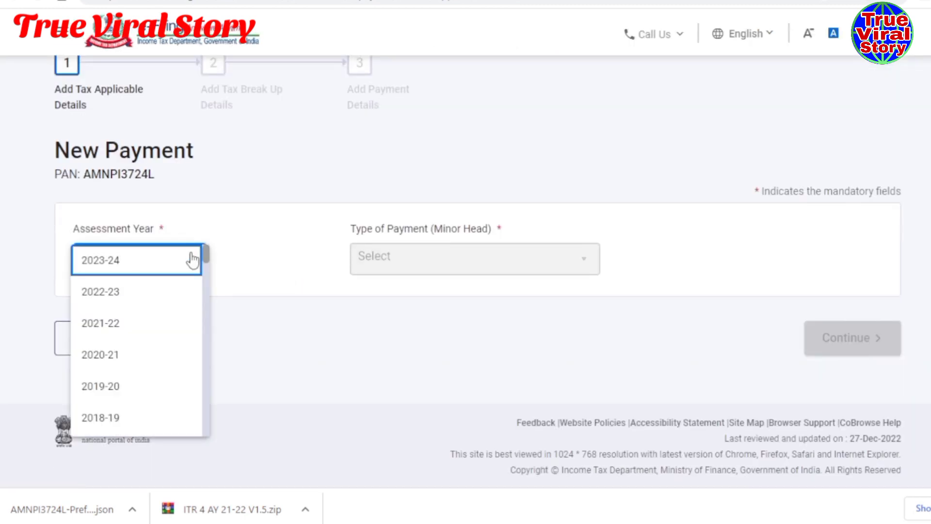
pyautogui.click(105, 335)
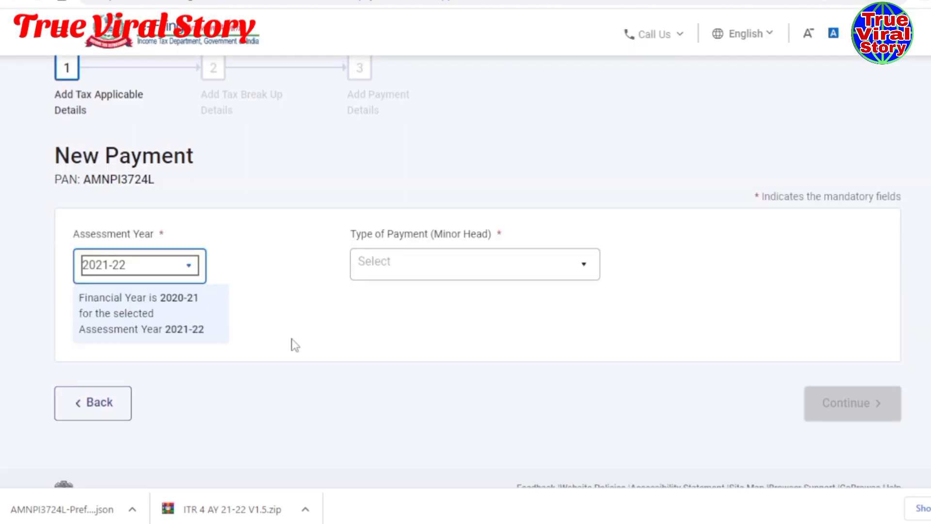
pyautogui.click(584, 276)
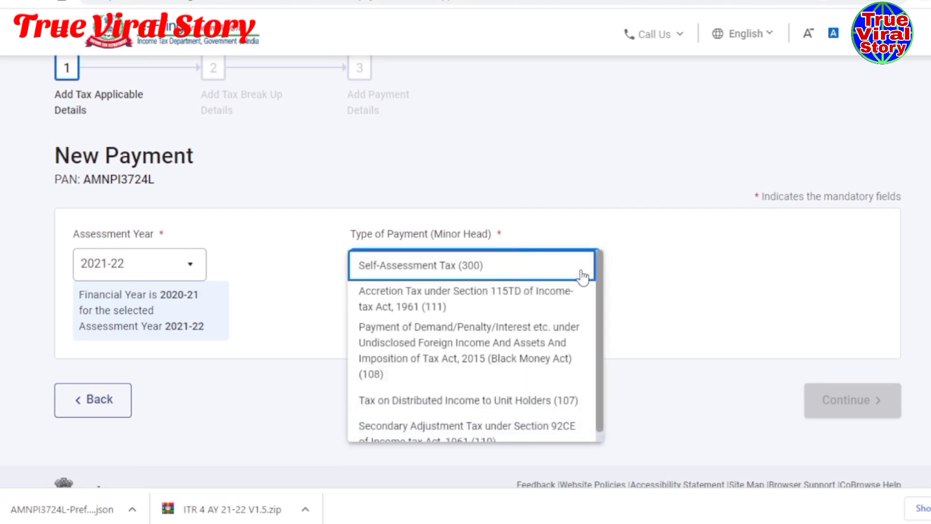
pyautogui.scroll(-1, 585, 305)
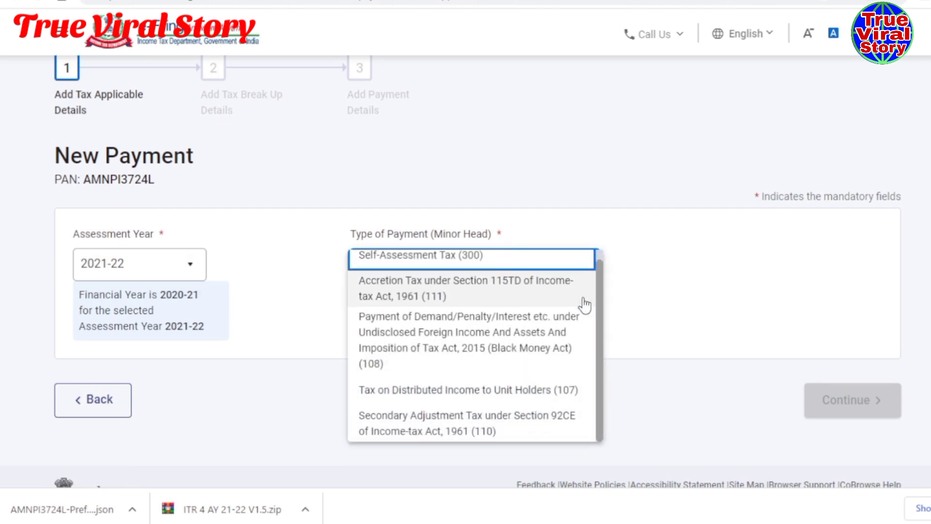
pyautogui.scroll(1, 584, 302)
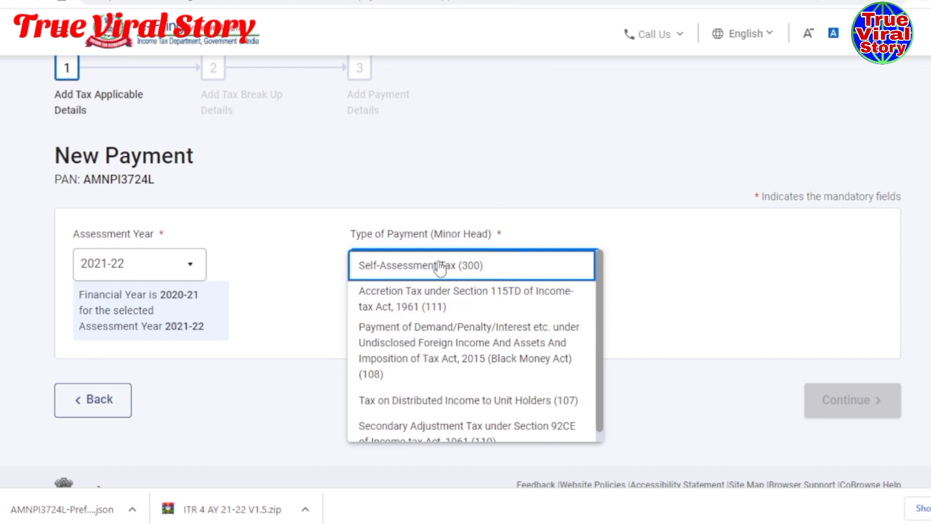
pyautogui.scroll(-1, 557, 297)
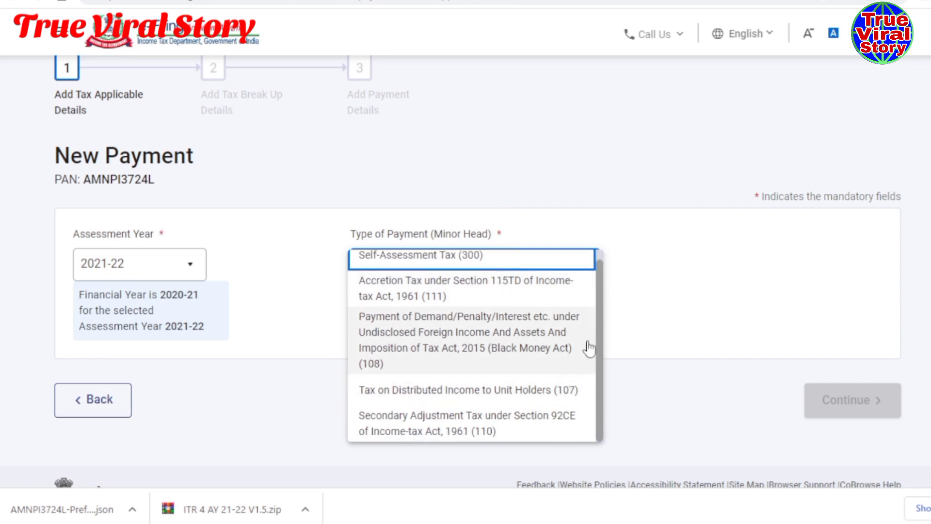
pyautogui.click(434, 254)
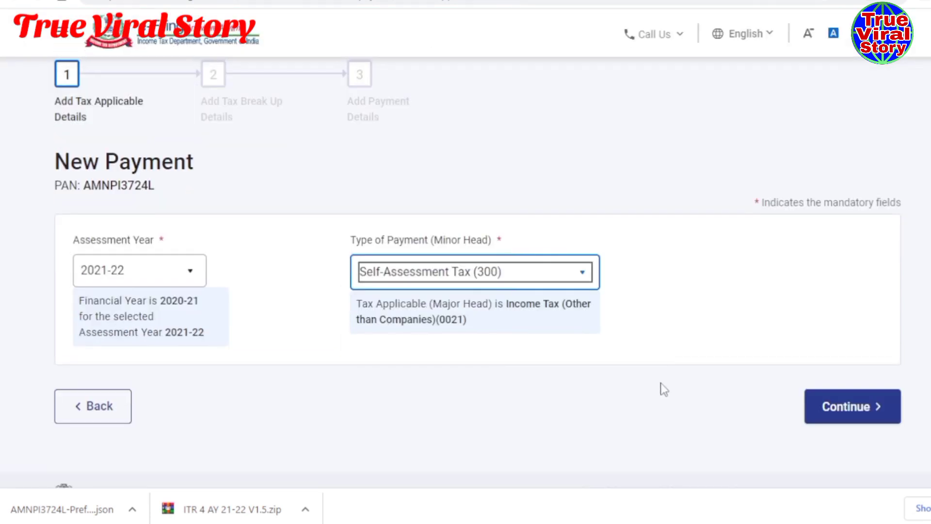
# - Enter the tax amount of ₹1,000 in the tax break-up
pyautogui.click(841, 415)
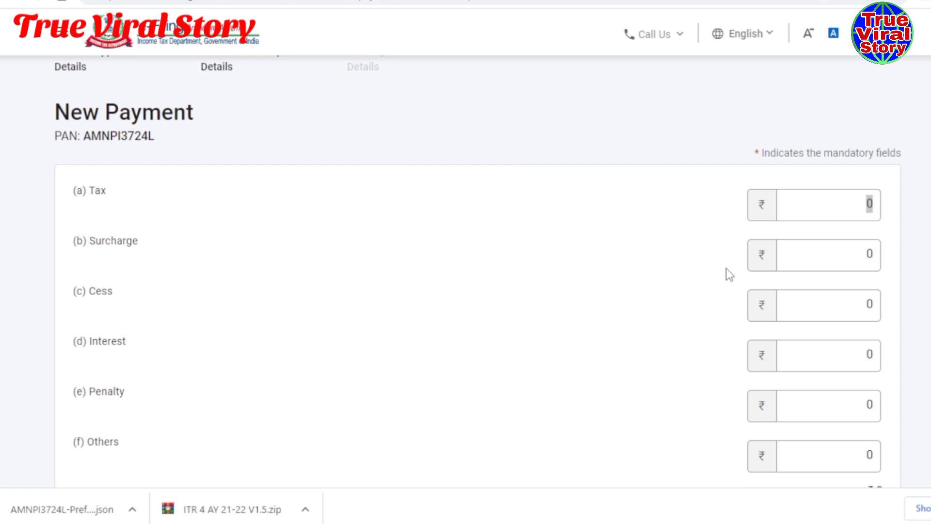
pyautogui.click(812, 200)
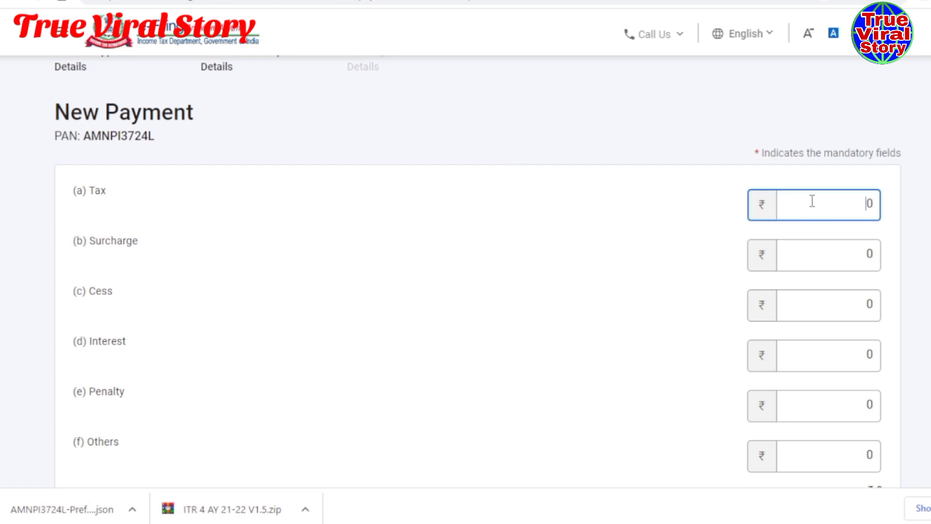
pyautogui.write('100')
pyautogui.scroll(-5, 597, 278)
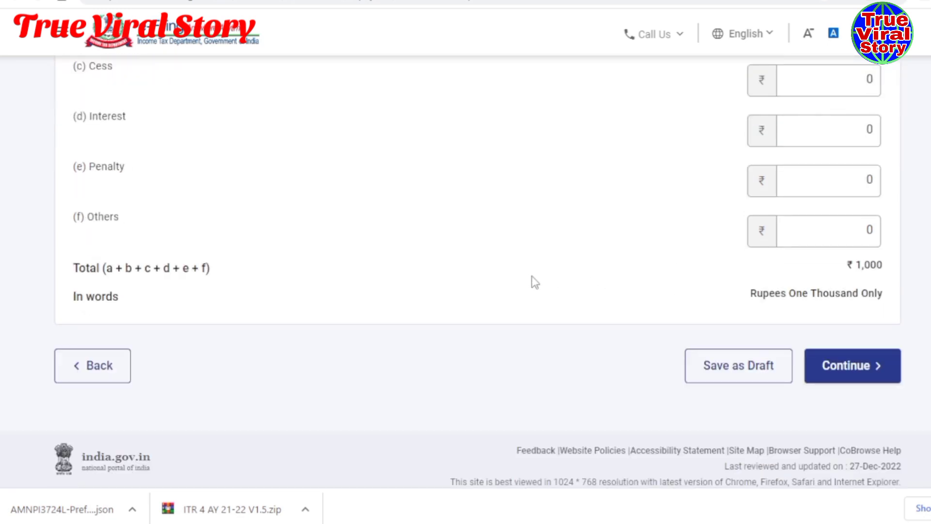
pyautogui.click(857, 373)
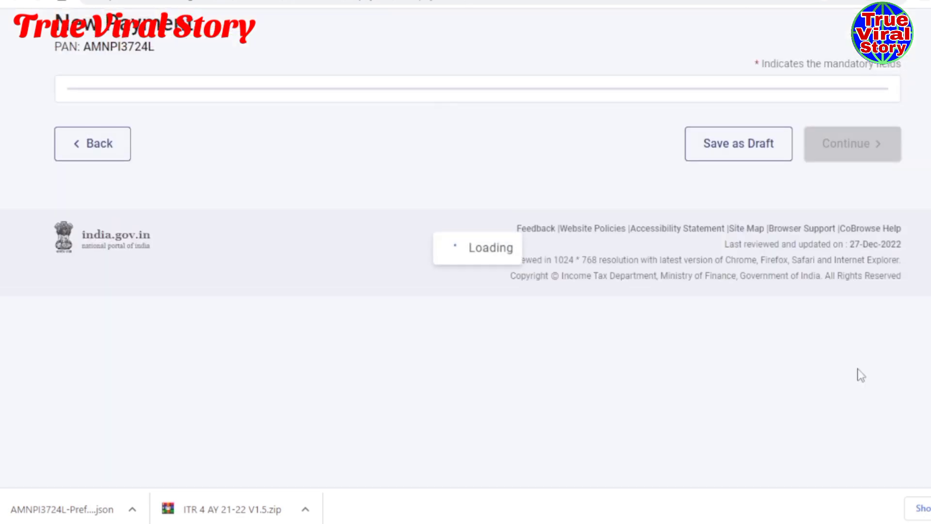
# - Choose ICICI Bank for Net Banking payment
pyautogui.scroll(-4, 487, 325)
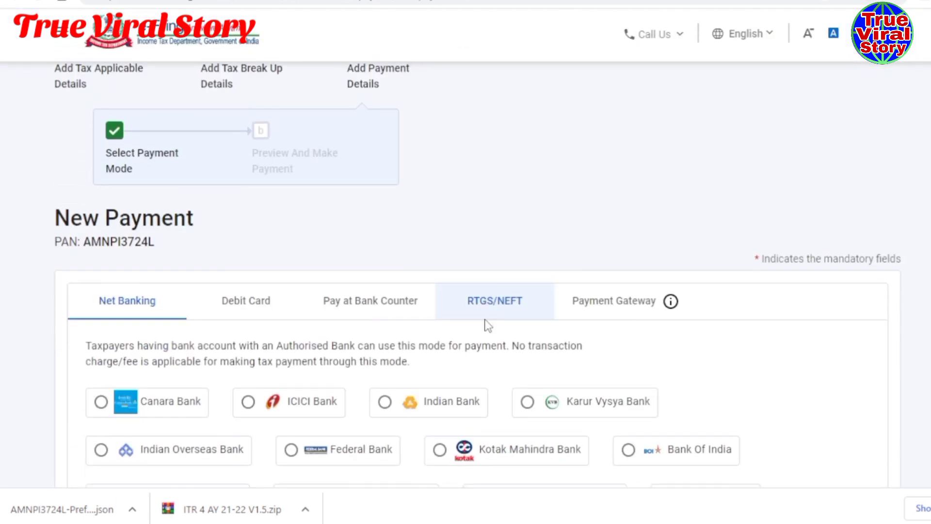
pyautogui.scroll(-3, 537, 286)
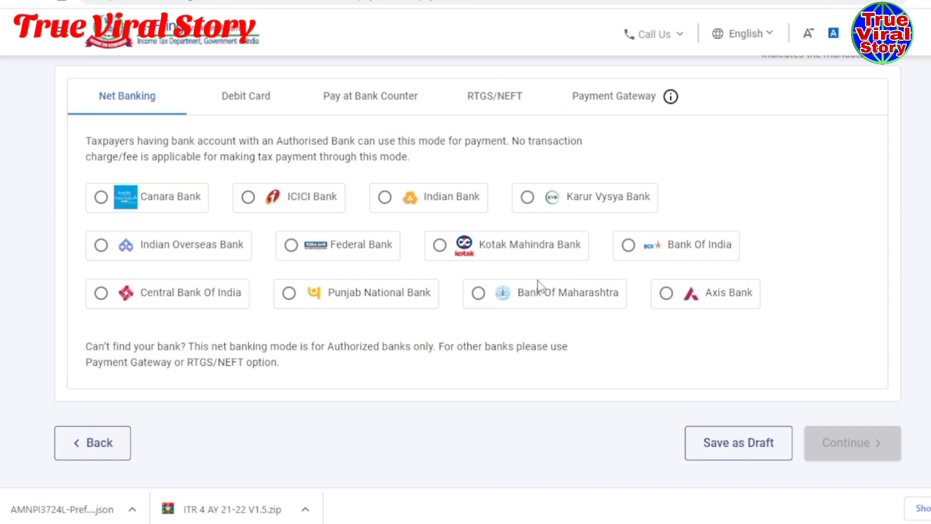
pyautogui.click(247, 197)
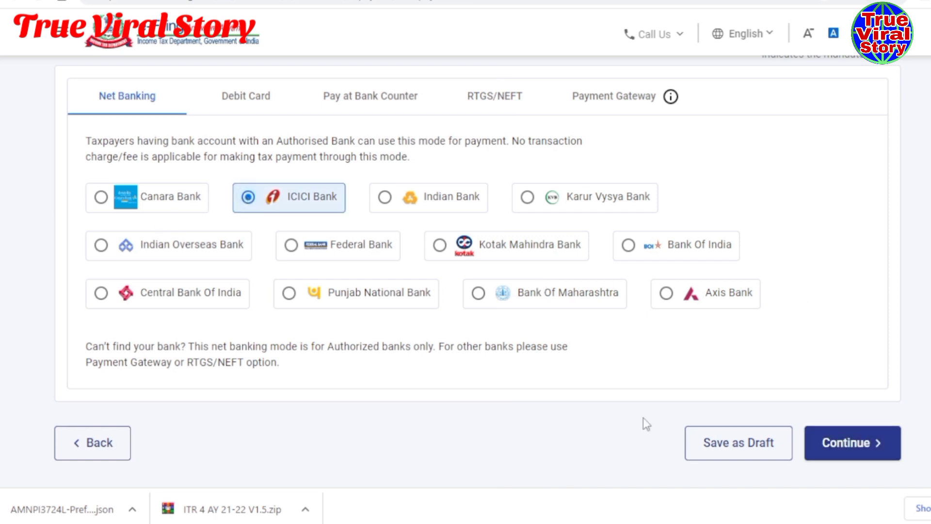
# - Continue to the payment preview and choose Pay Now for the ₹1,000 tax
pyautogui.click(848, 443)
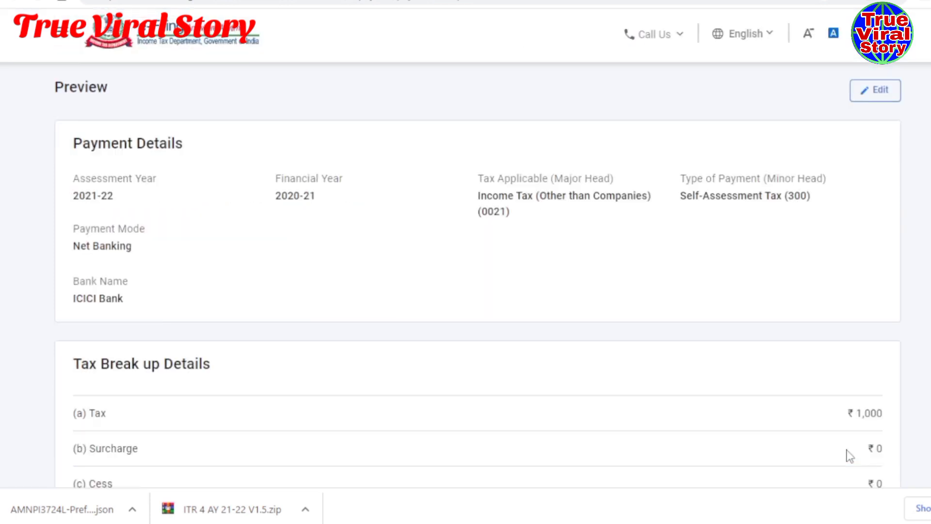
pyautogui.scroll(-8, 440, 379)
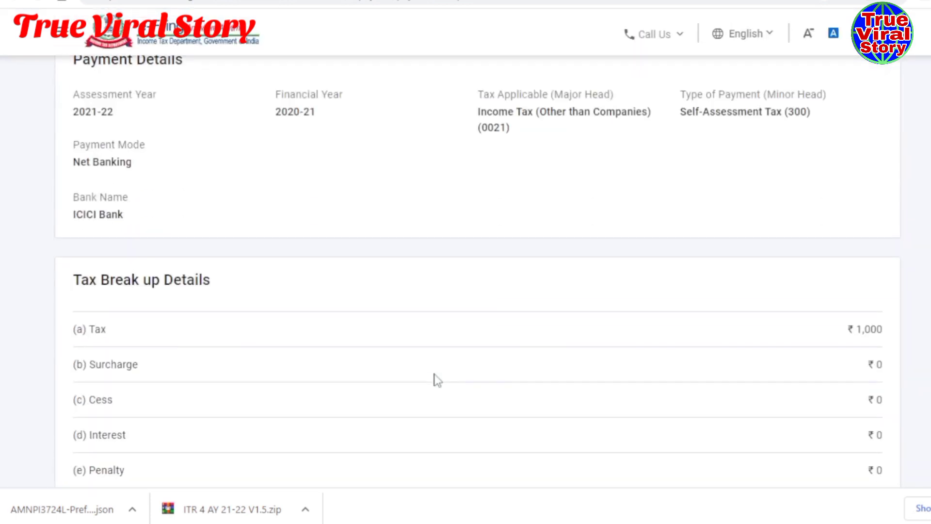
pyautogui.scroll(-7, 437, 380)
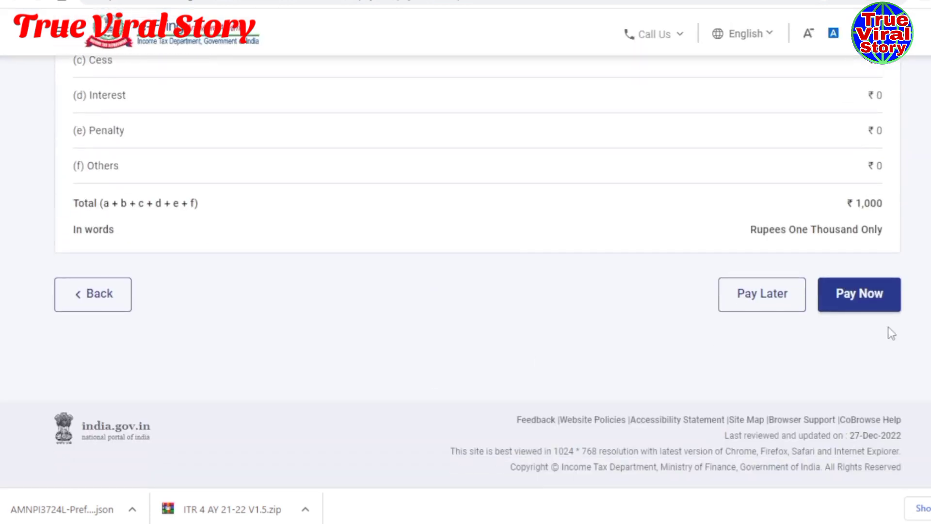
pyautogui.click(863, 309)
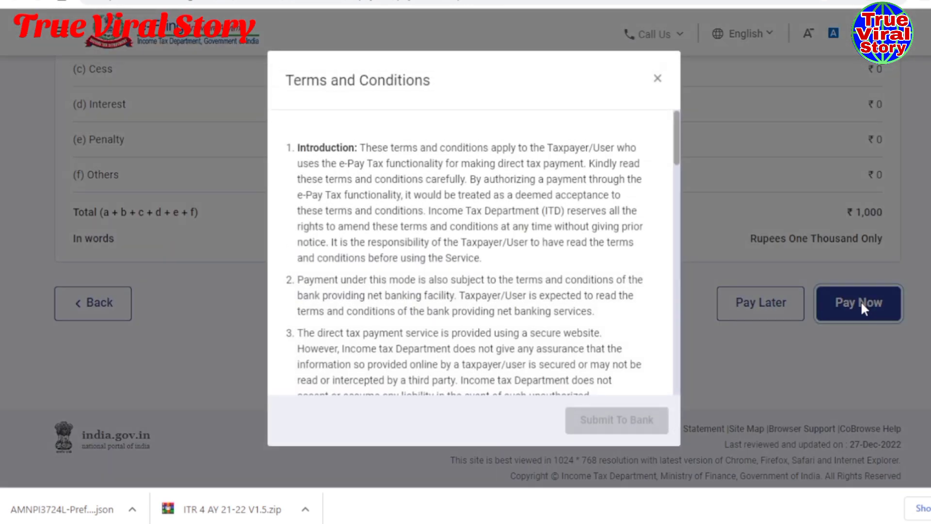
# - Agree to the terms, submit the payment to the bank, and leave the portal
pyautogui.scroll(-15, 415, 264)
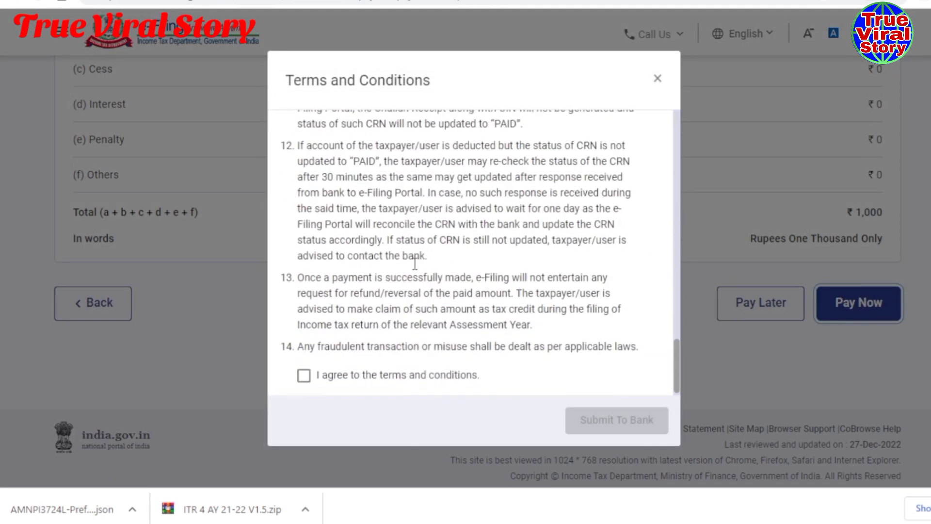
pyautogui.click(304, 373)
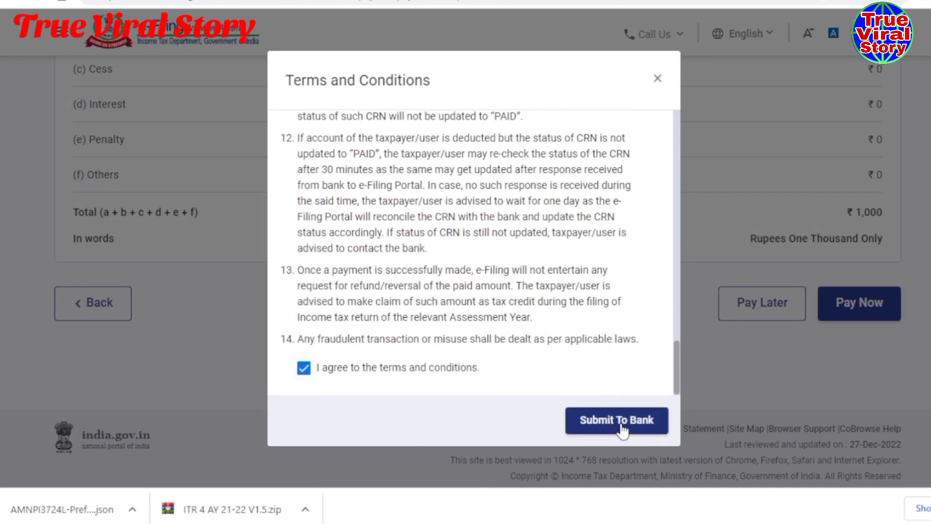
pyautogui.click(617, 420)
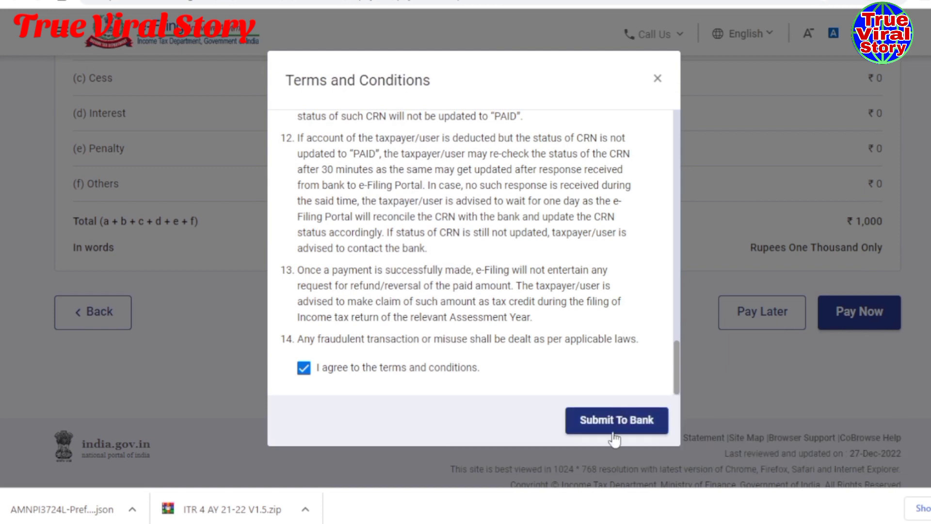
pyautogui.click(610, 418)
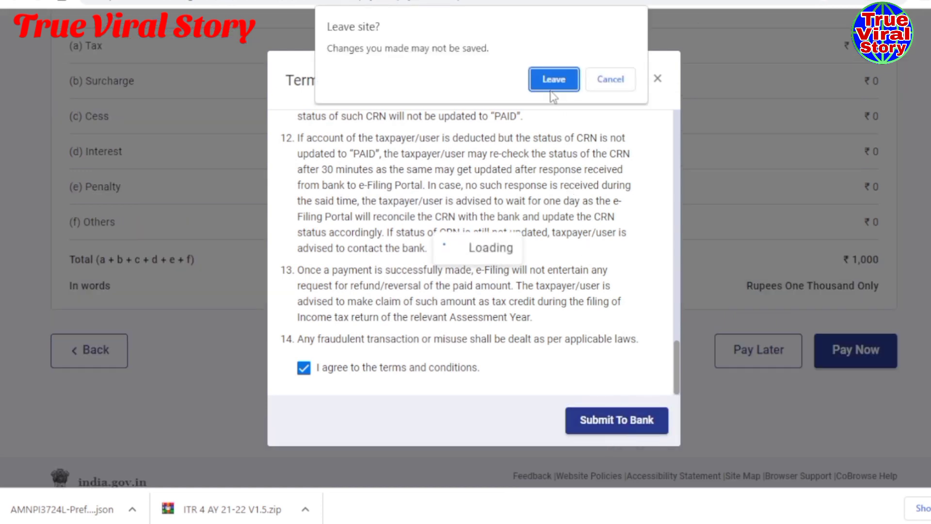
pyautogui.click(546, 79)
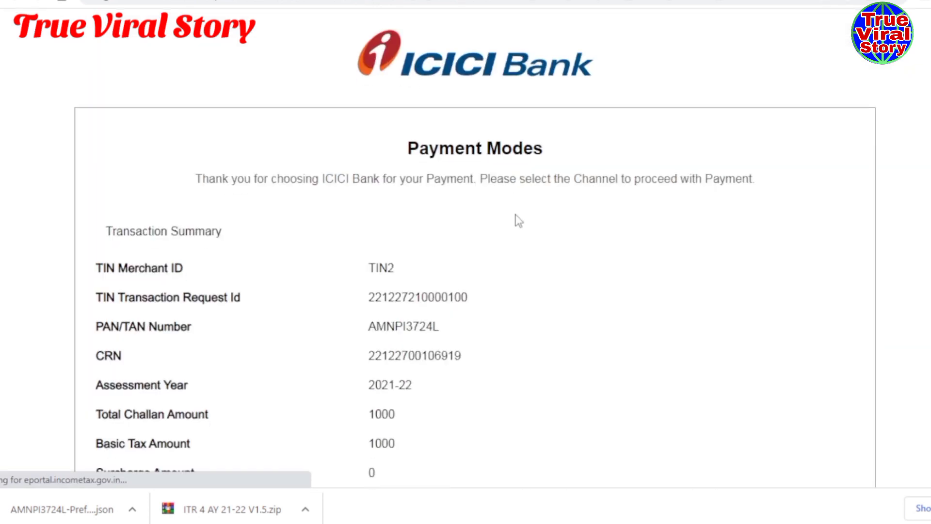
# - Choose to pay as an ICICI retail user
pyautogui.scroll(-5, 516, 220)
pyautogui.scroll(-5, 518, 220)
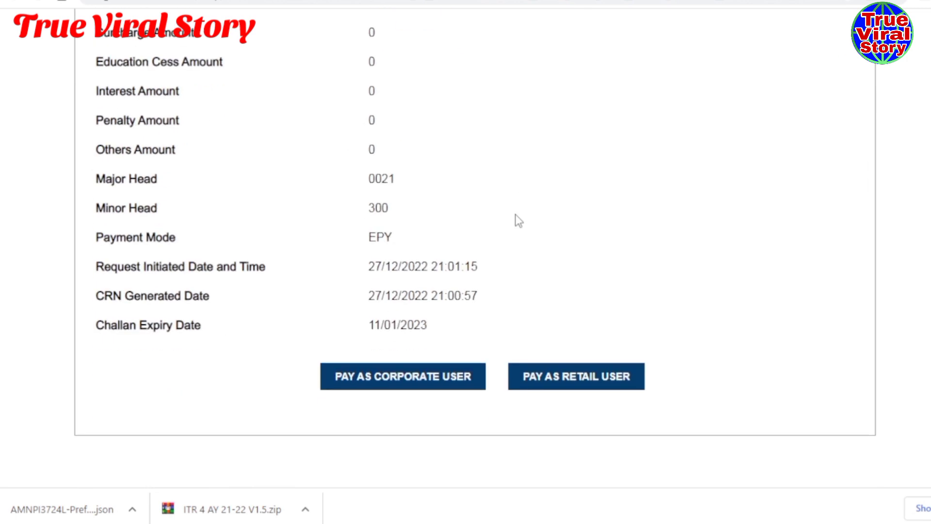
pyautogui.scroll(-2, 517, 220)
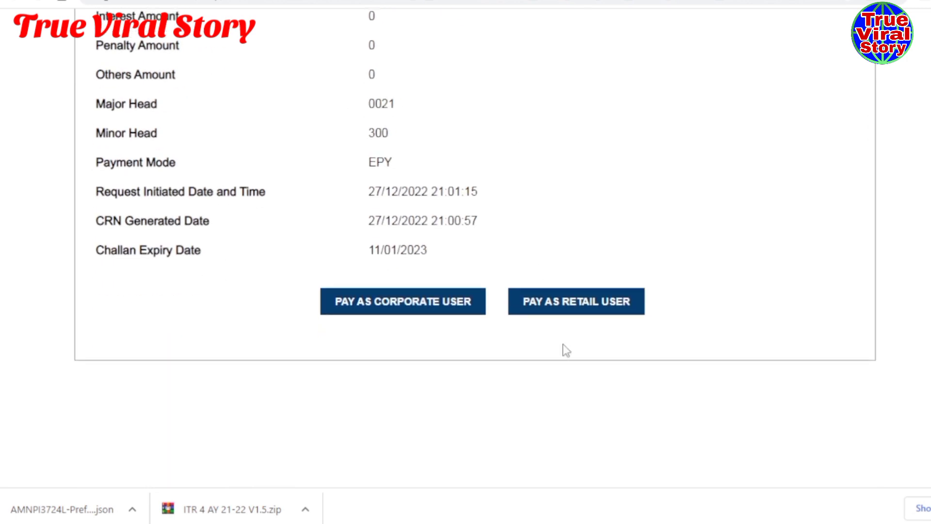
pyautogui.click(535, 305)
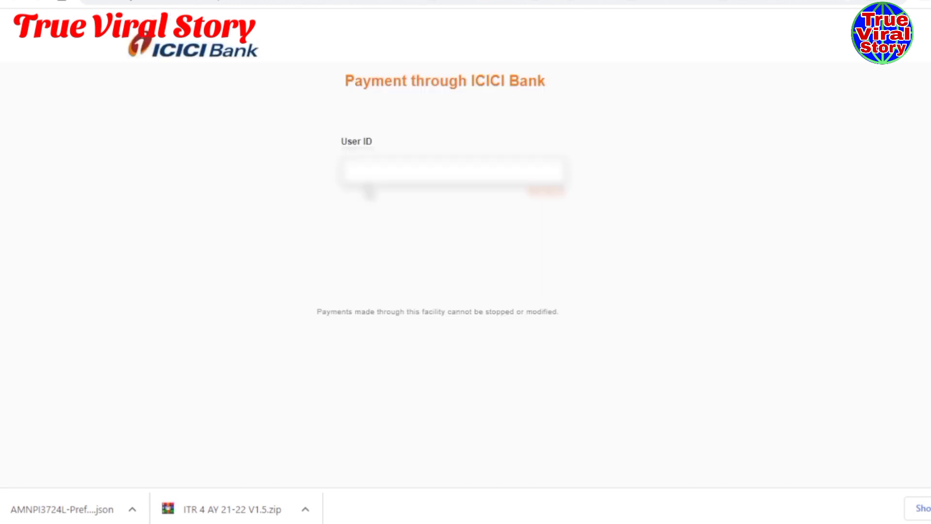
# - Log in to net banking with the user ID and password
pyautogui.click(367, 176)
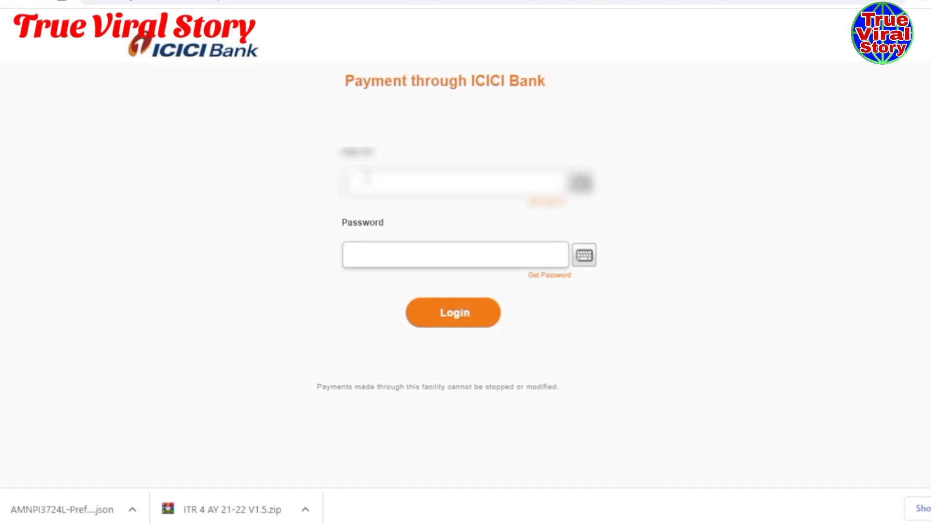
pyautogui.write('??????????????????')
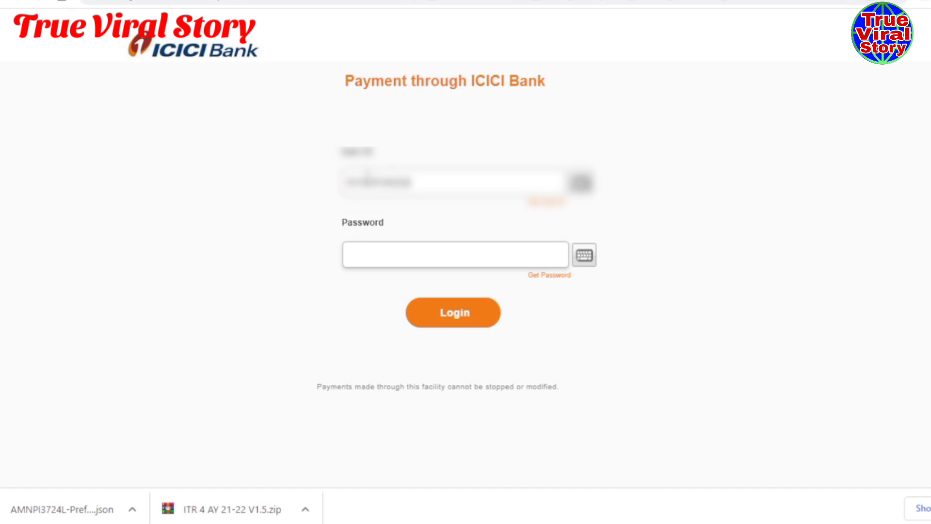
pyautogui.write('???')
pyautogui.click(368, 267)
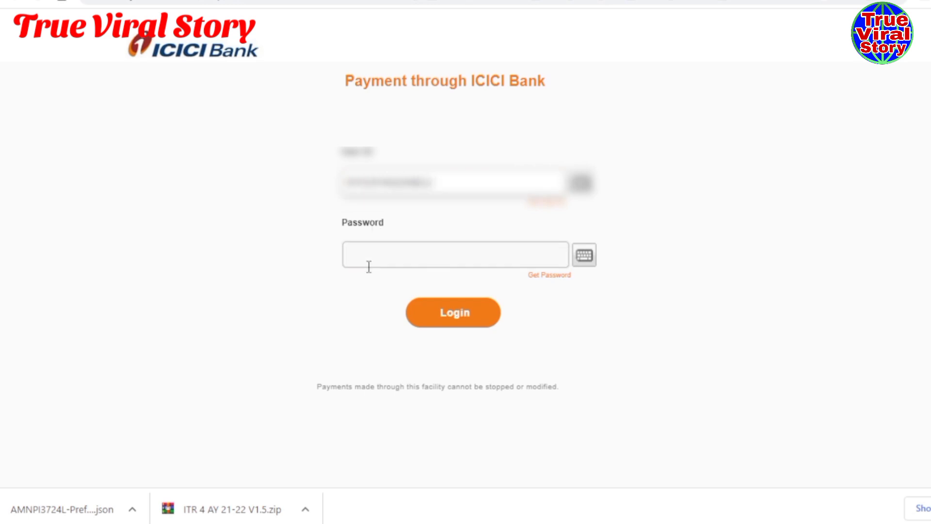
pyautogui.write('???????????')
pyautogui.click(450, 323)
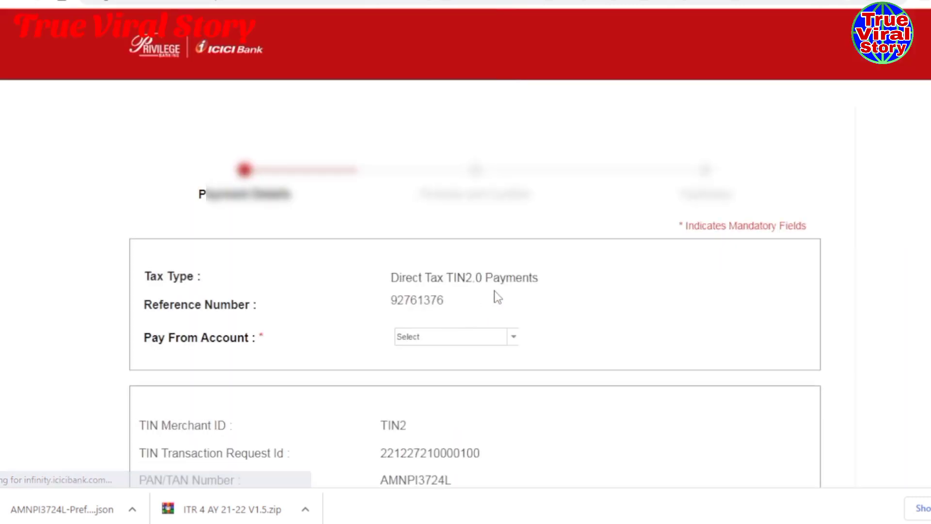
# - Select the only available Pay From account and continue to the payment preview
pyautogui.scroll(-3, 586, 272)
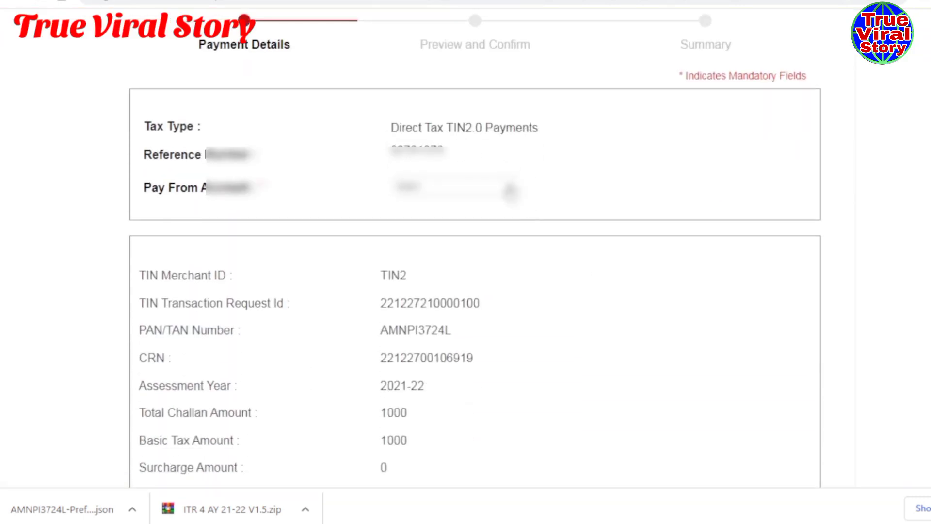
pyautogui.click(510, 191)
pyautogui.click(505, 231)
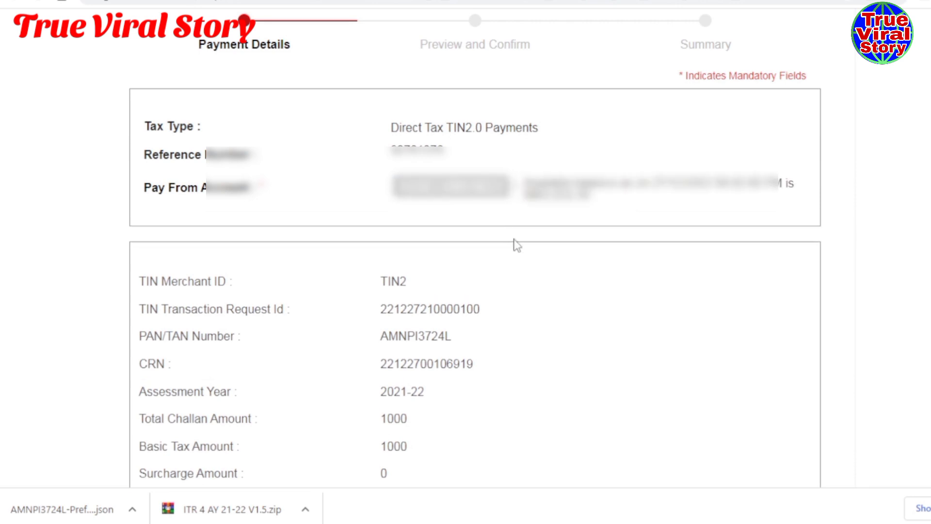
pyautogui.scroll(-8, 551, 274)
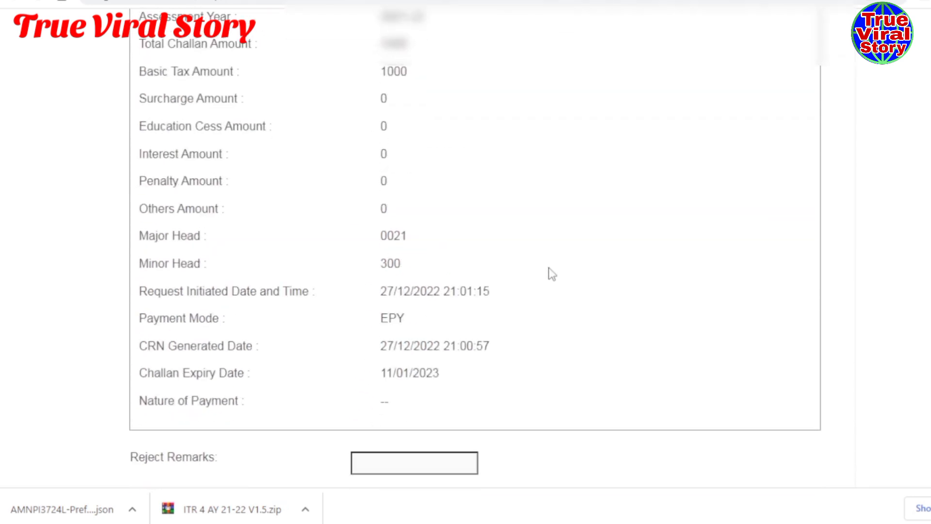
pyautogui.scroll(-5, 551, 273)
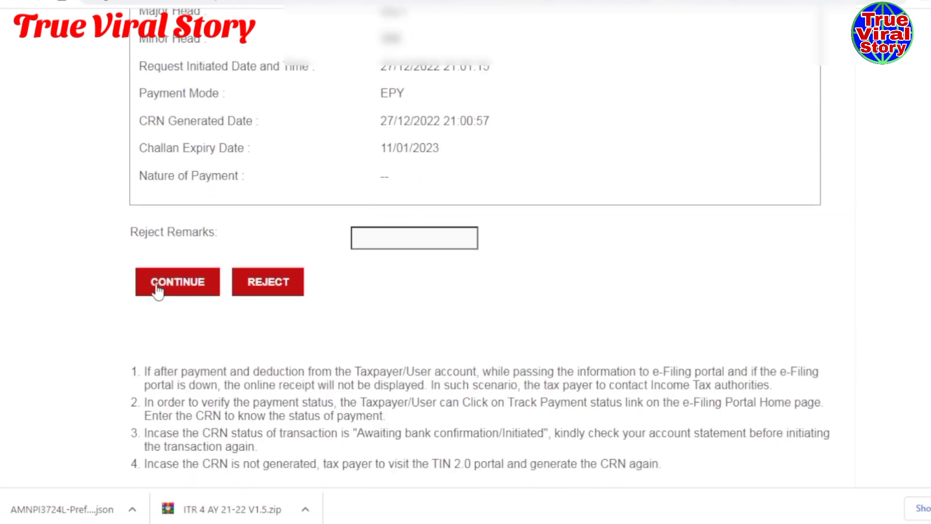
pyautogui.click(178, 281)
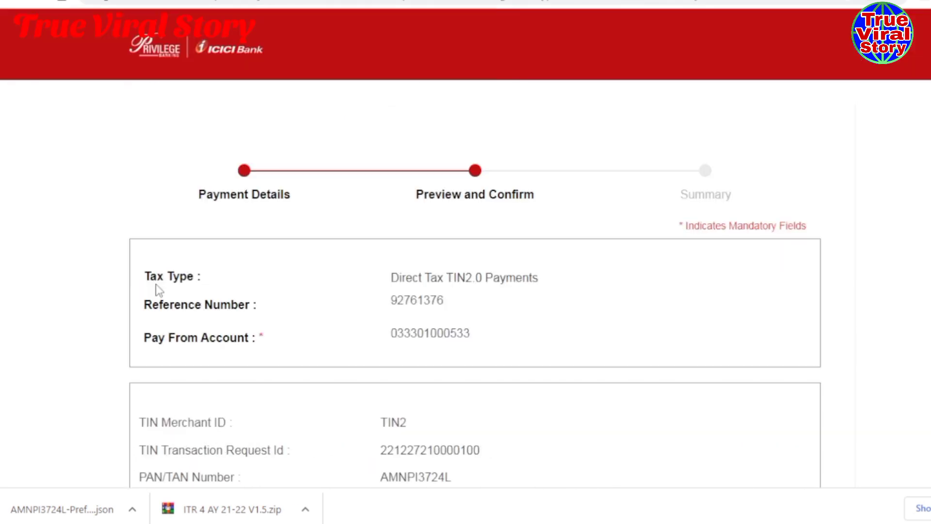
# - Submit the OTP to complete the ₹1,000 payment and return to the e-filing portal
pyautogui.scroll(-6, 157, 291)
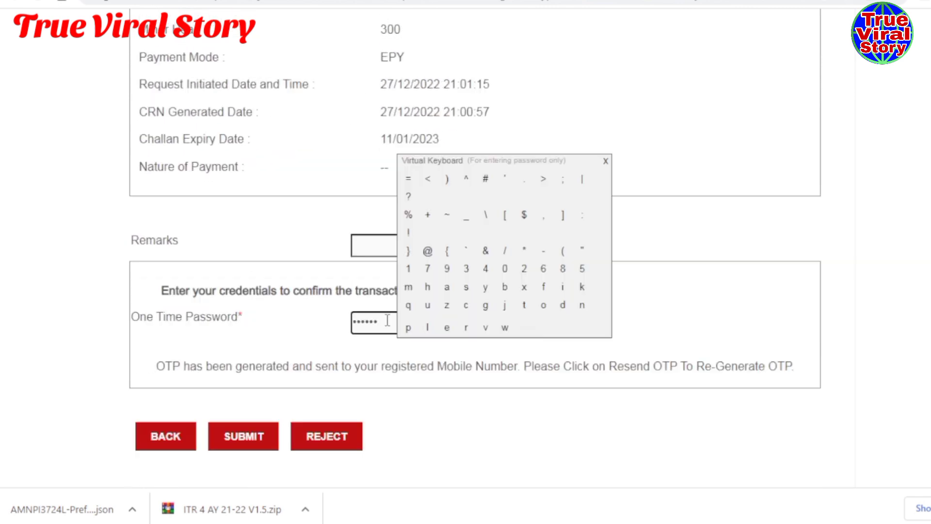
pyautogui.click(229, 437)
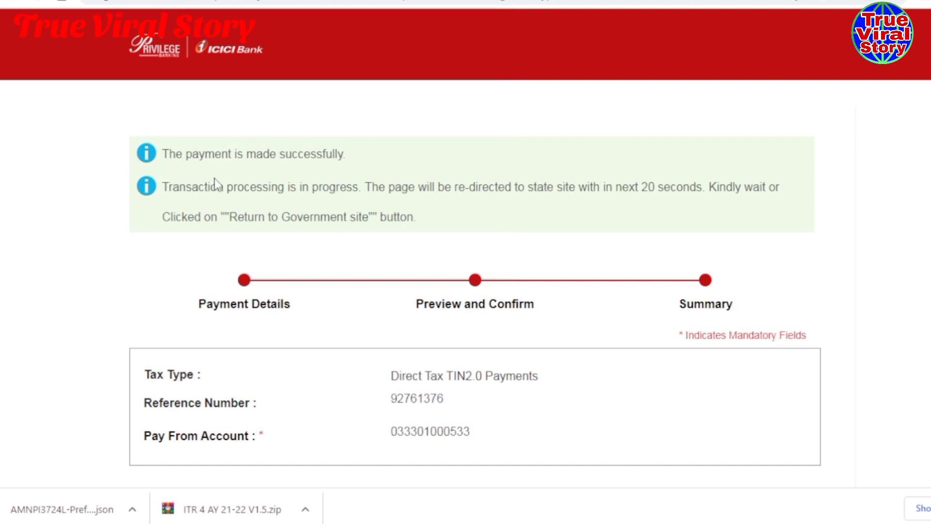
pyautogui.scroll(-10, 291, 202)
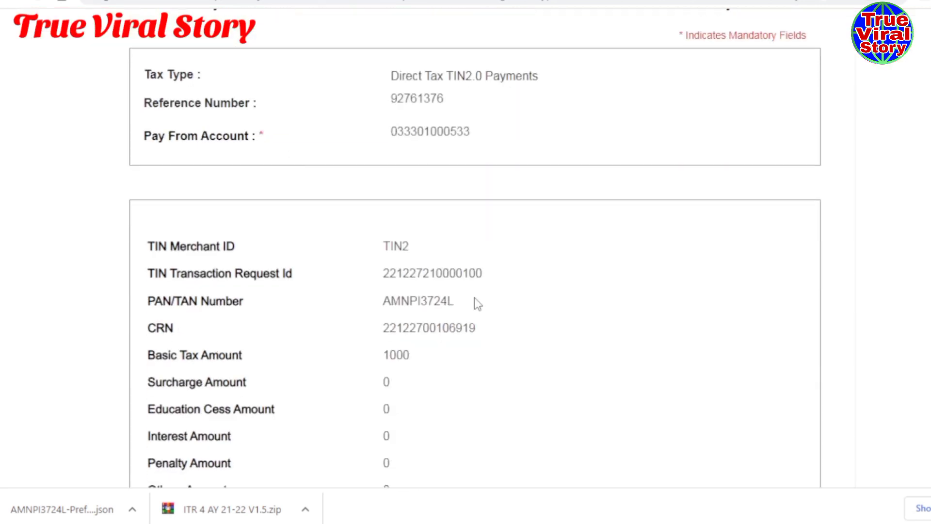
pyautogui.scroll(-5, 478, 303)
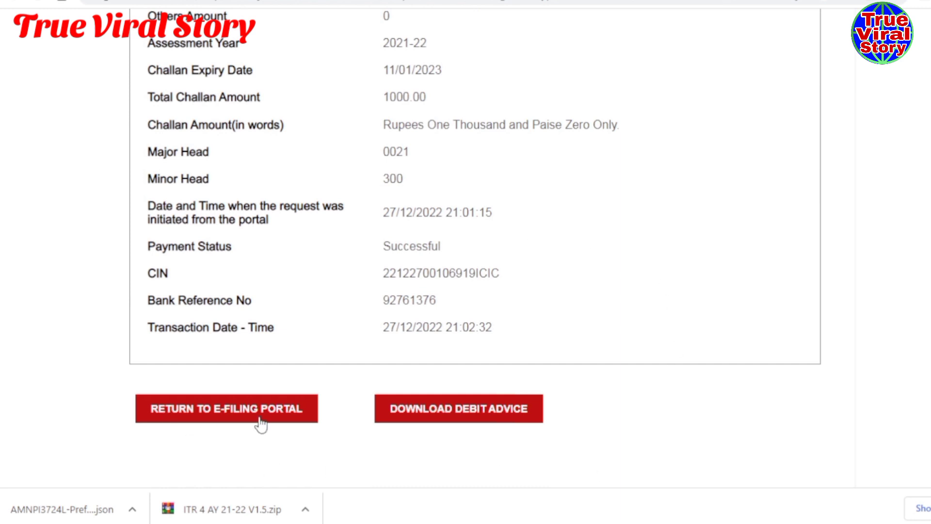
pyautogui.click(233, 416)
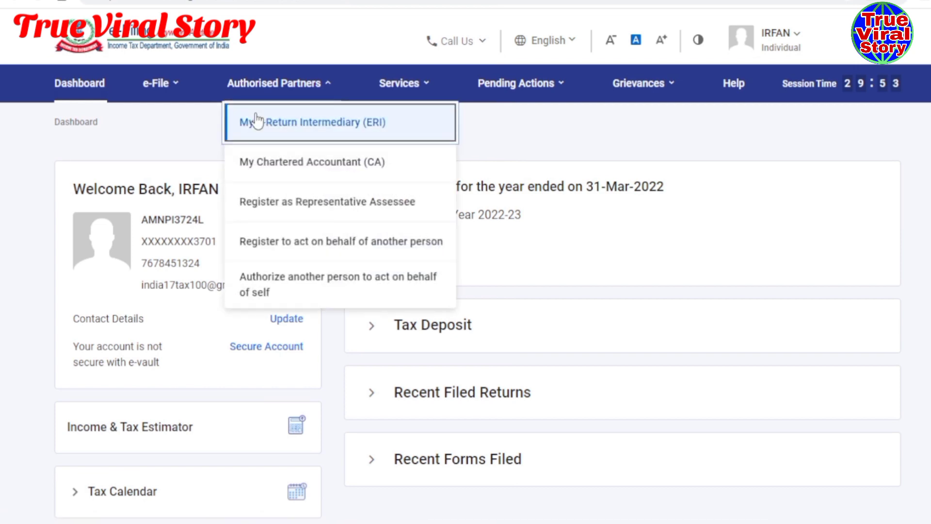
# - From e-File > e-Pay Tax Payment History, download the ₹1,000 Self-Assessment Tax challan
pyautogui.moveTo(149, 89)
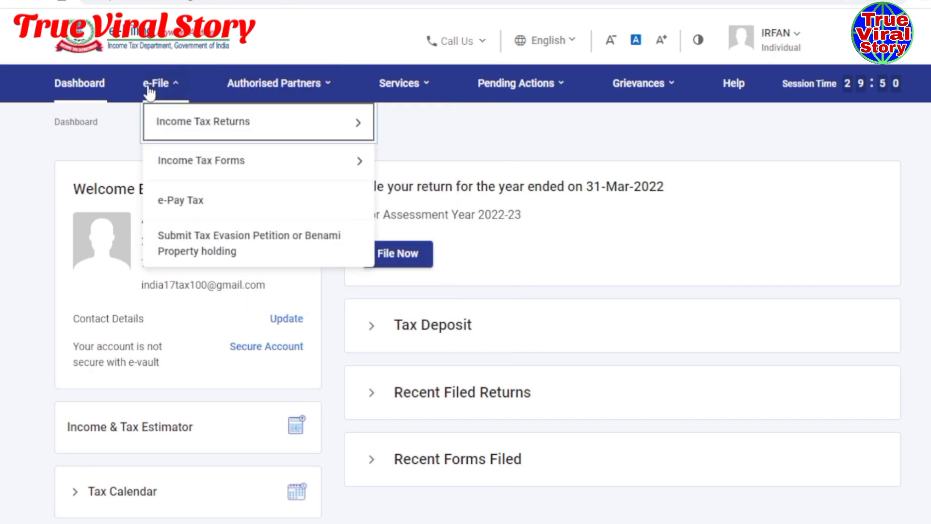
pyautogui.click(185, 200)
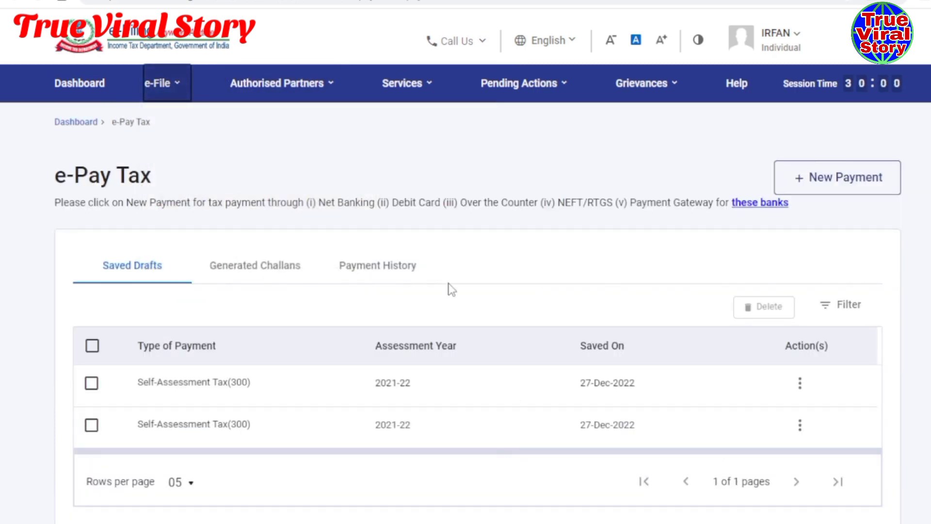
pyautogui.scroll(-2, 434, 264)
pyautogui.scroll(2, 434, 263)
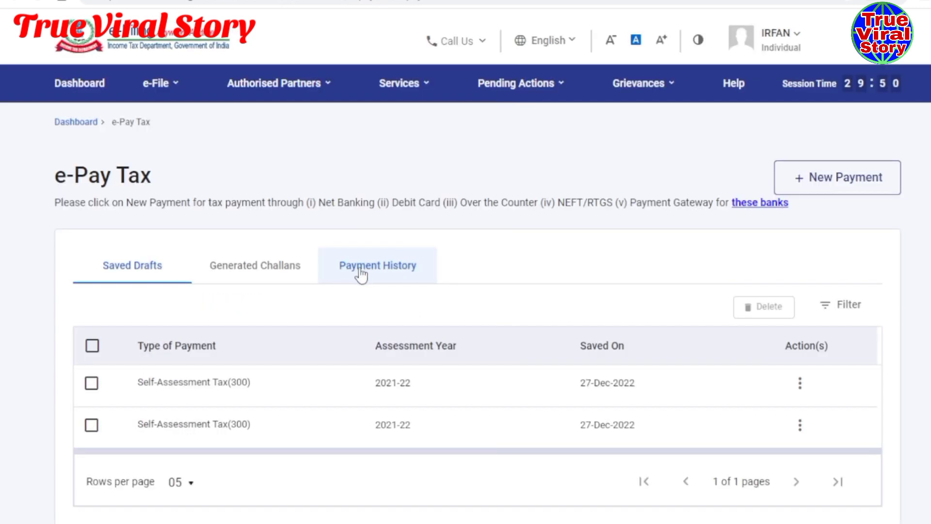
pyautogui.click(362, 272)
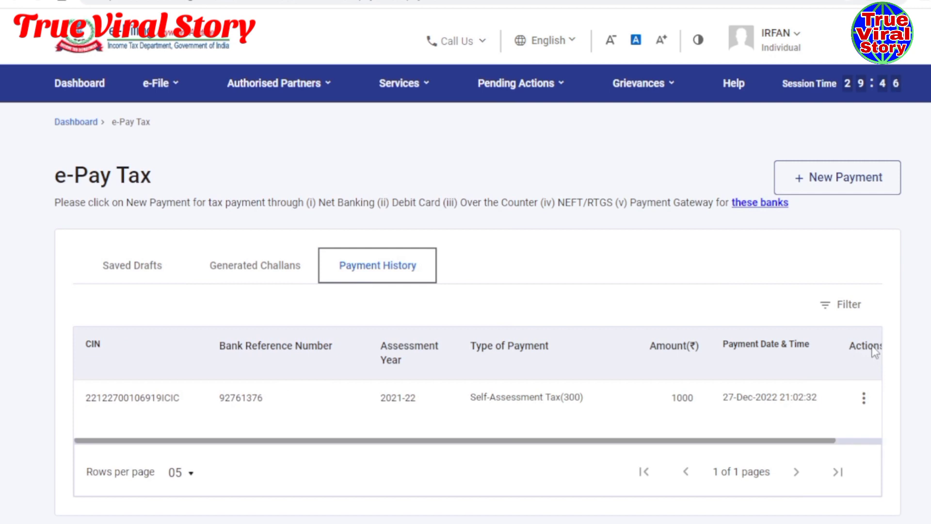
pyautogui.click(867, 397)
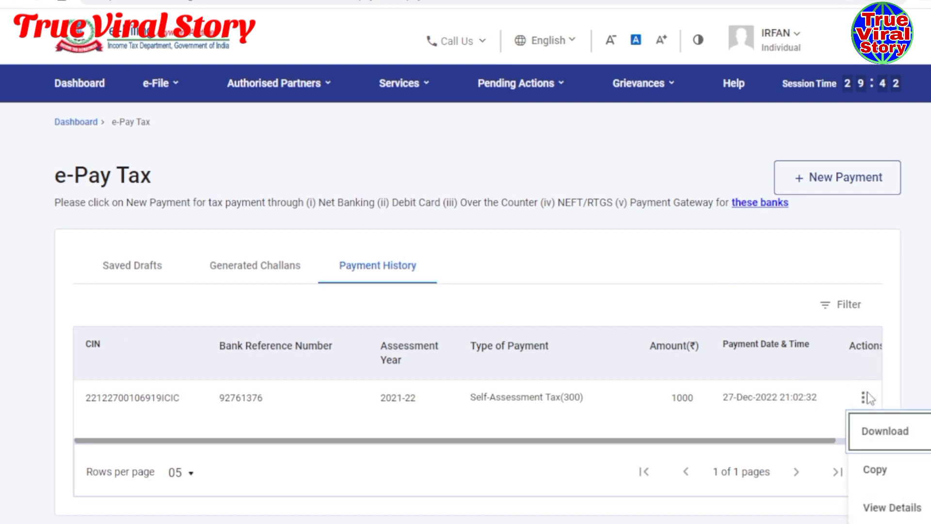
pyautogui.click(883, 444)
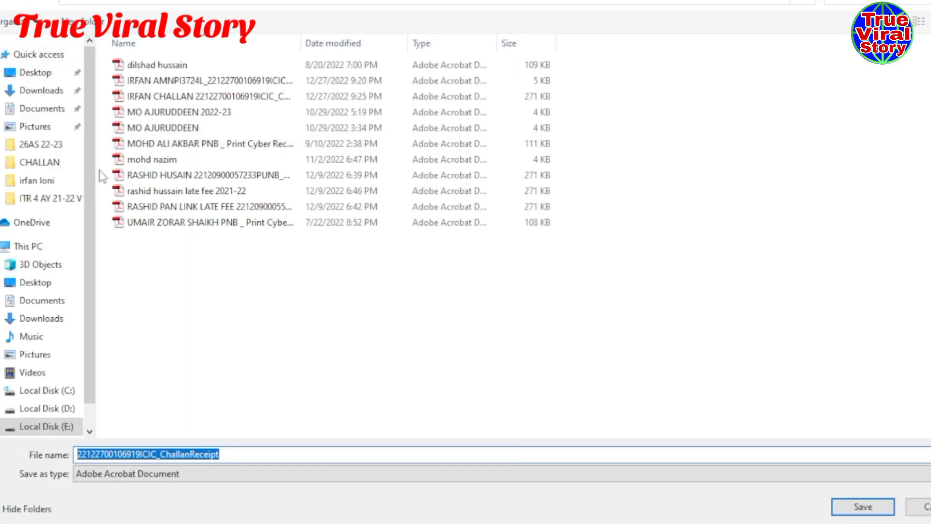
# - Save the ₹1,000 challan receipt PDF in the Desktop folder
pyautogui.click(35, 72)
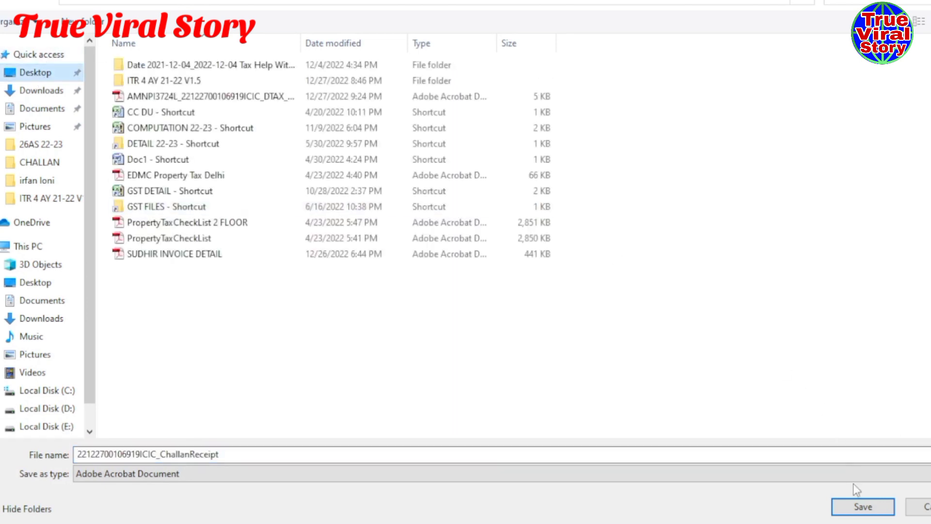
pyautogui.click(847, 510)
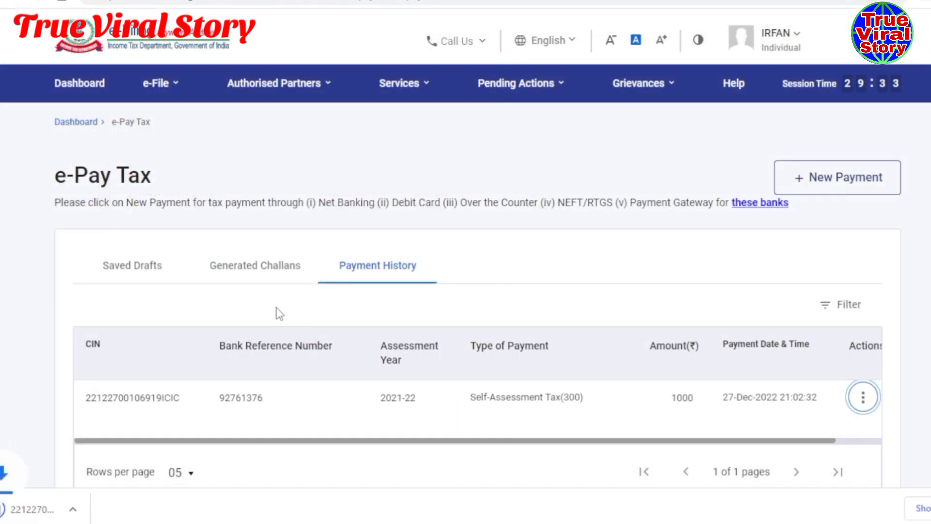
# - Open the downloaded ITNS 280 challan receipt and read its BSR code and challan number
pyautogui.click(67, 509)
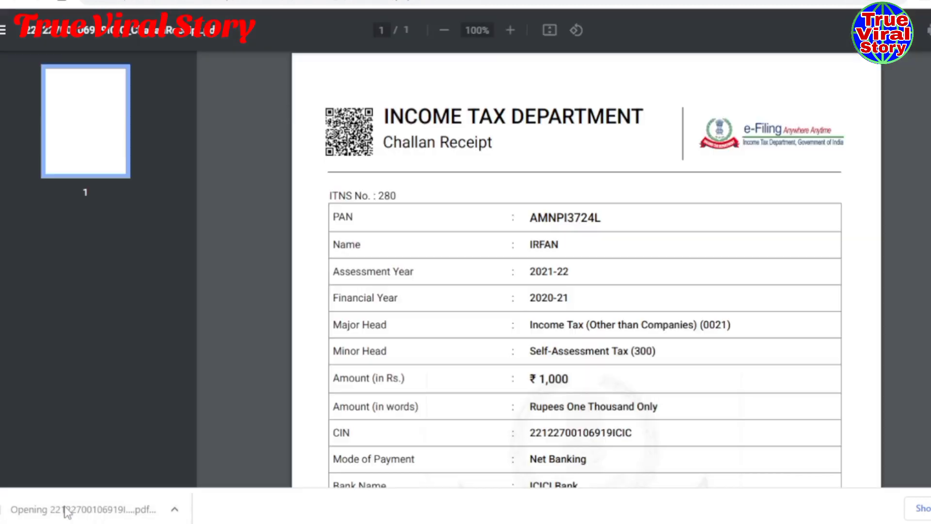
pyautogui.scroll(-5, 464, 290)
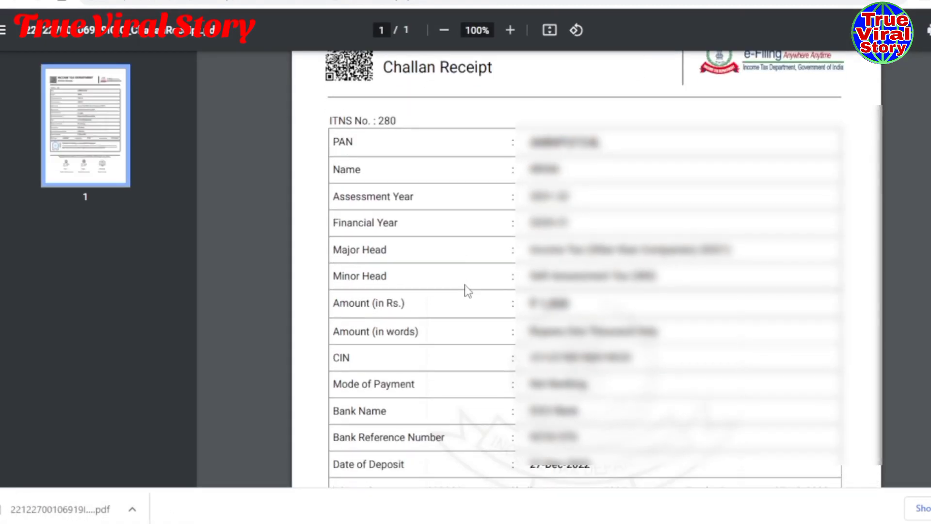
pyautogui.scroll(-2, 464, 290)
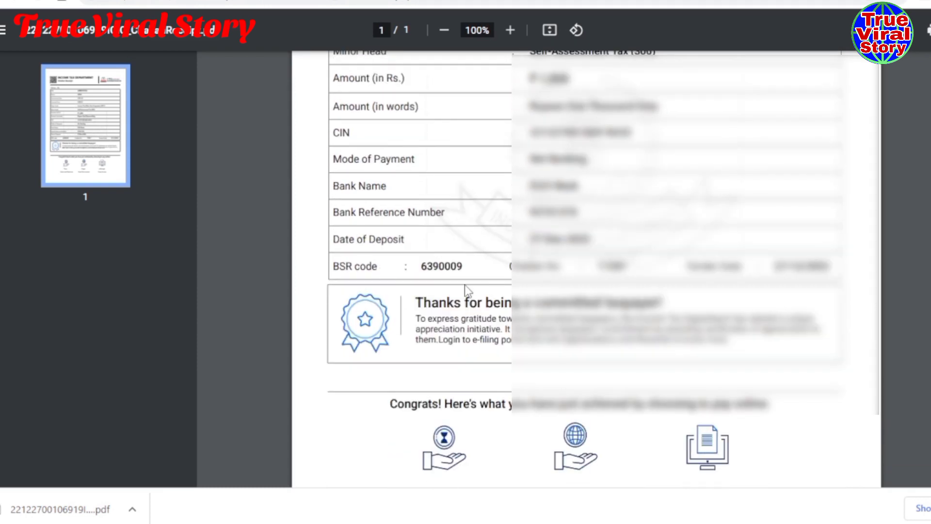
pyautogui.scroll(5, 466, 291)
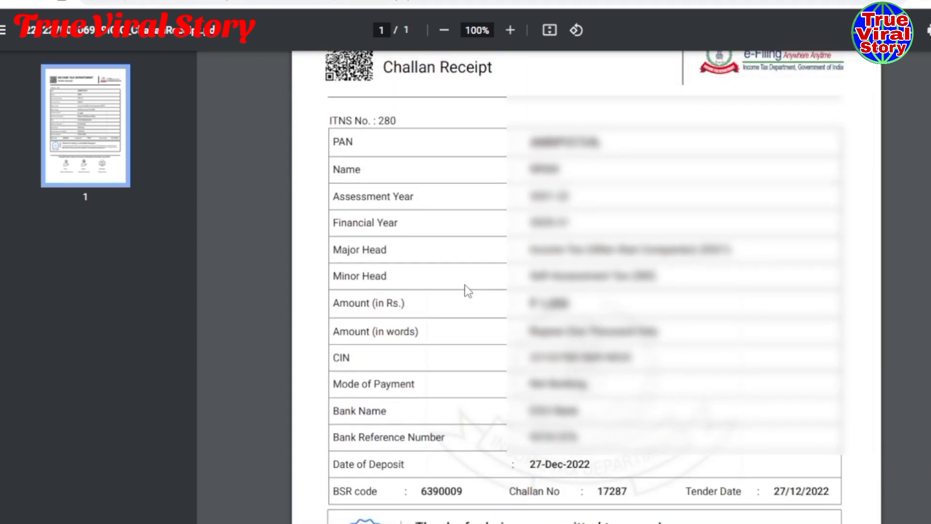
pyautogui.scroll(2, 467, 291)
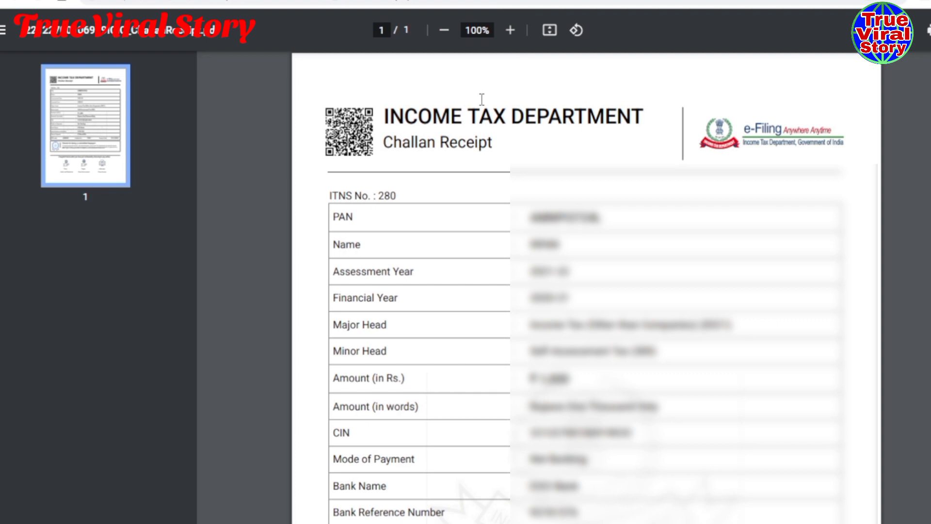
pyautogui.scroll(-2, 447, 212)
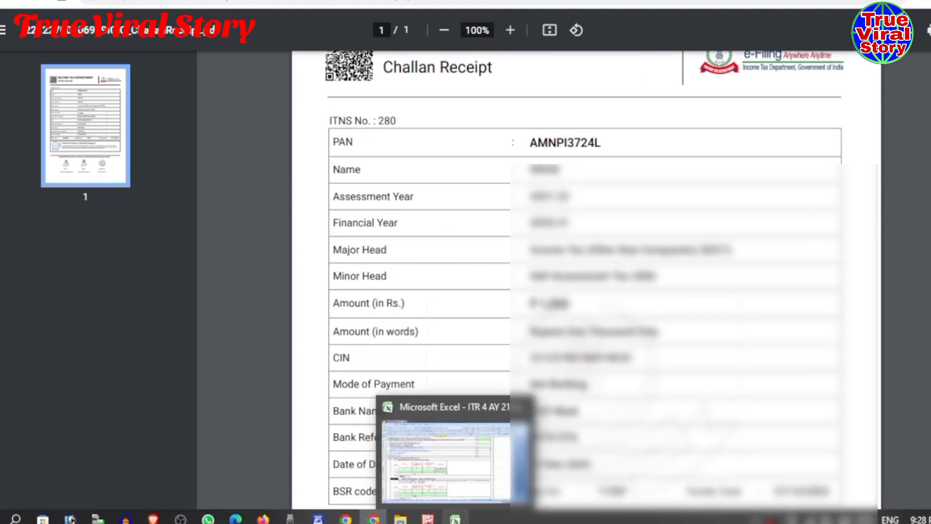
# - In Excel's Part B ATI row 1, enter BSR code 6390009 and deposit date 27/11/2022
pyautogui.click(455, 518)
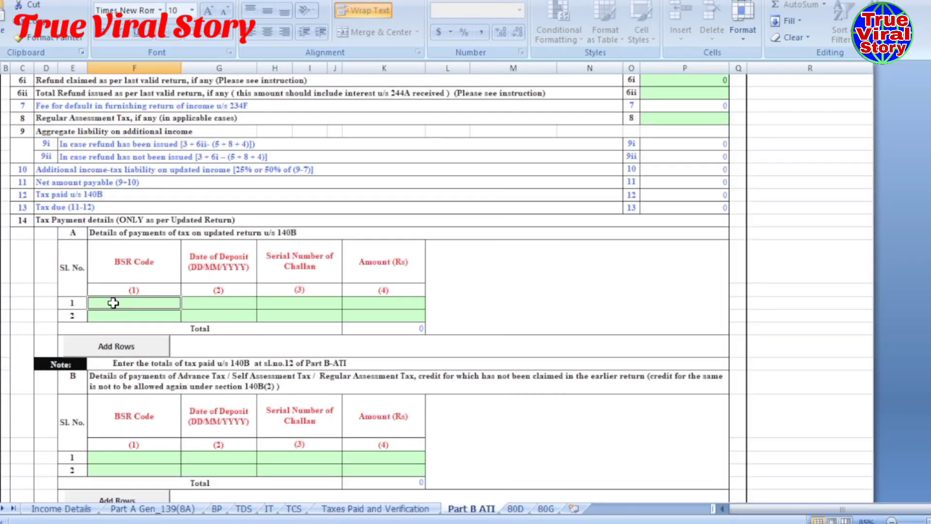
pyautogui.doubleClick(114, 304)
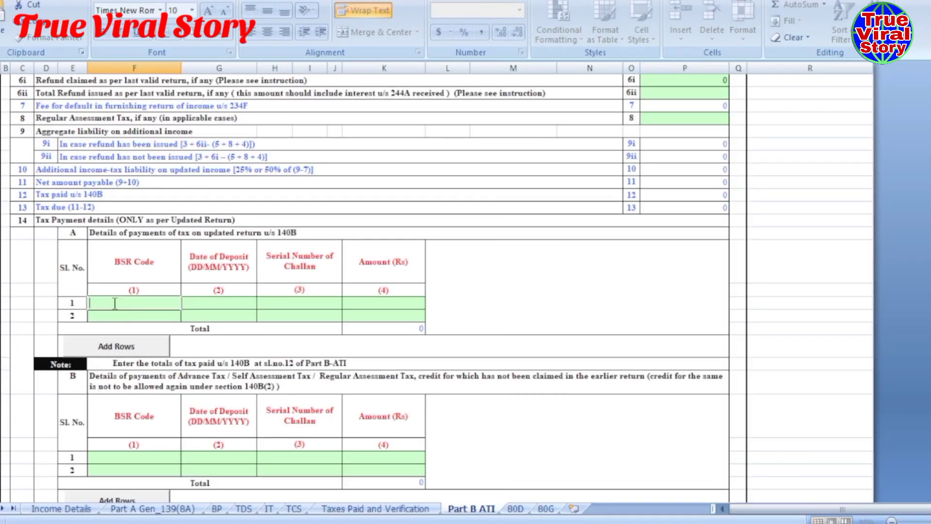
pyautogui.write('6390009')
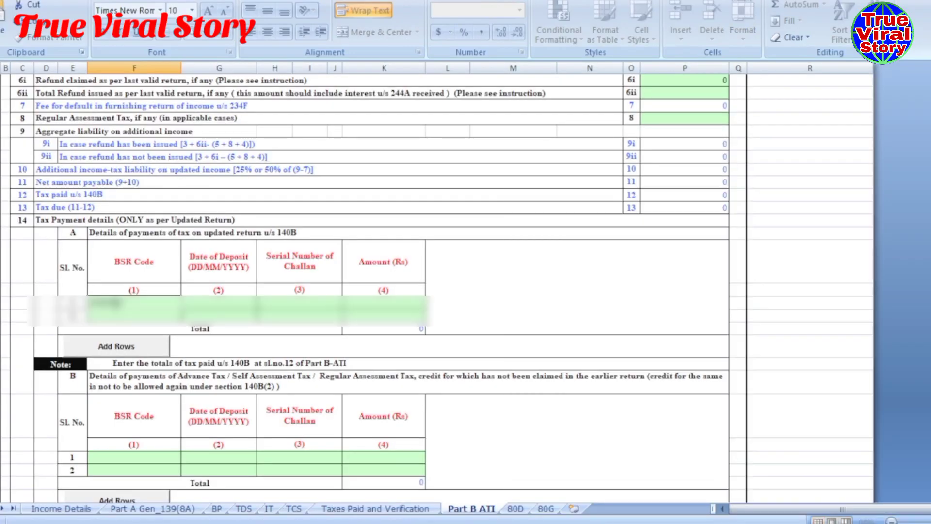
pyautogui.press('Tab')
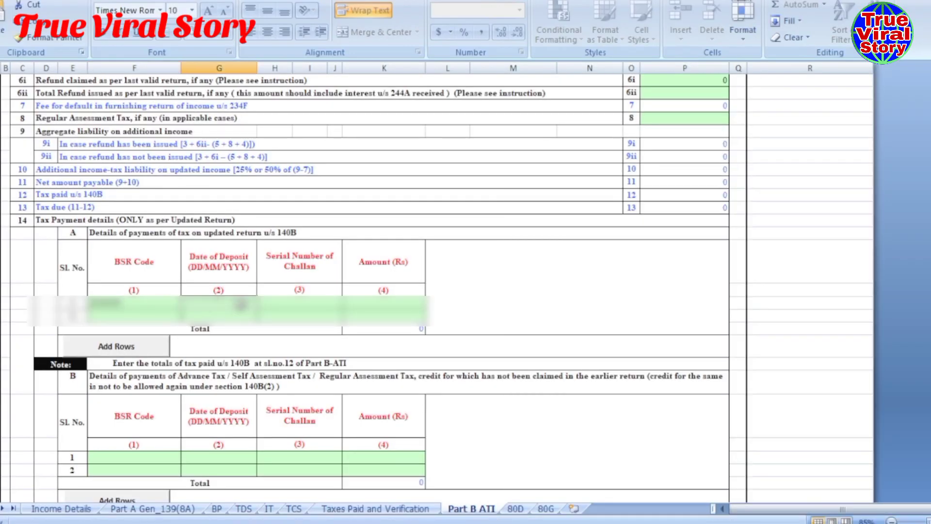
pyautogui.doubleClick(240, 304)
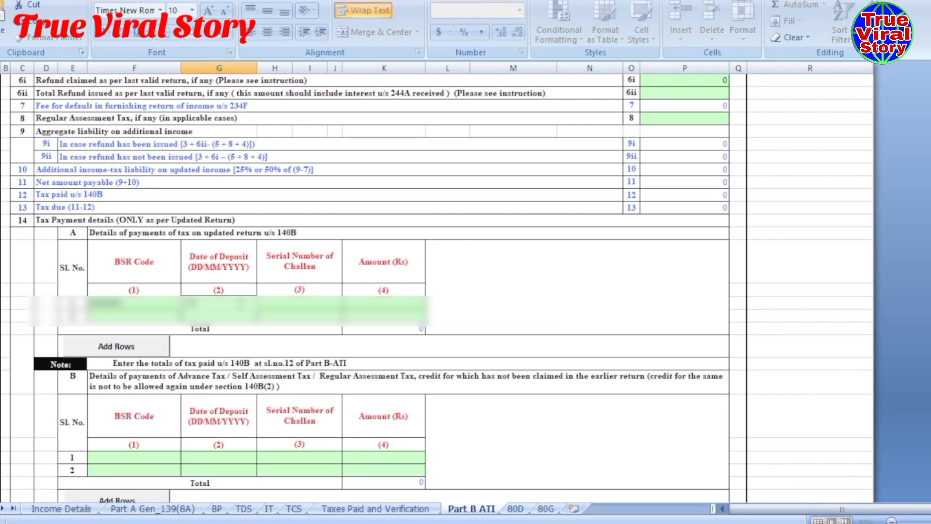
pyautogui.write('0/2022')
pyautogui.click(265, 298)
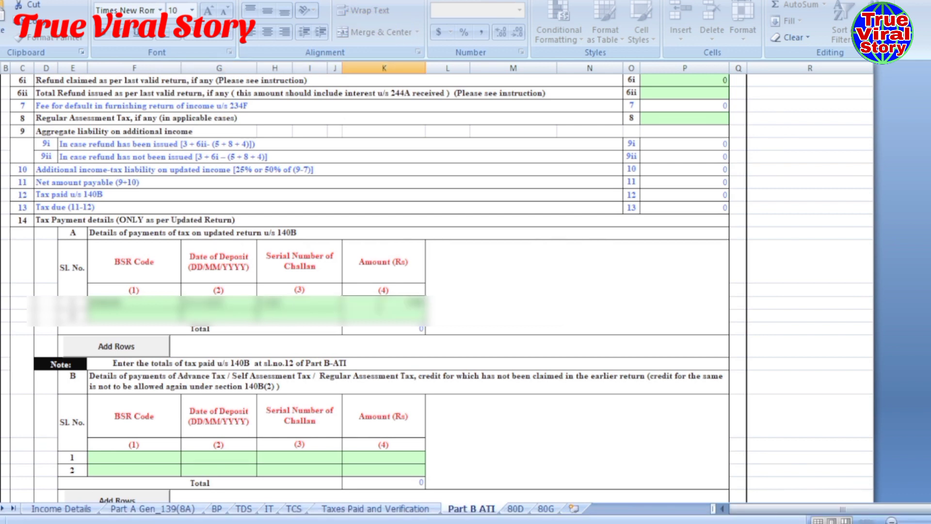
pyautogui.click(518, 291)
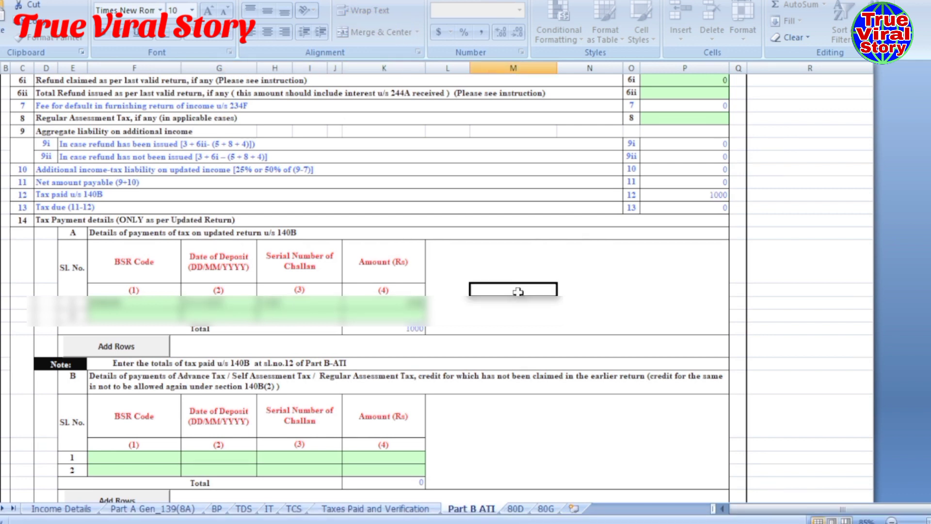
pyautogui.scroll(3, 517, 292)
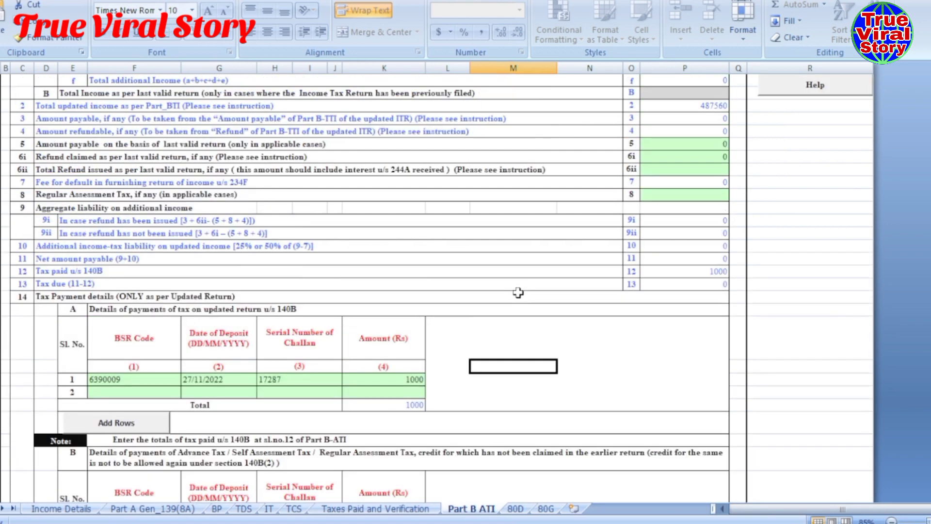
pyautogui.scroll(-2, 518, 292)
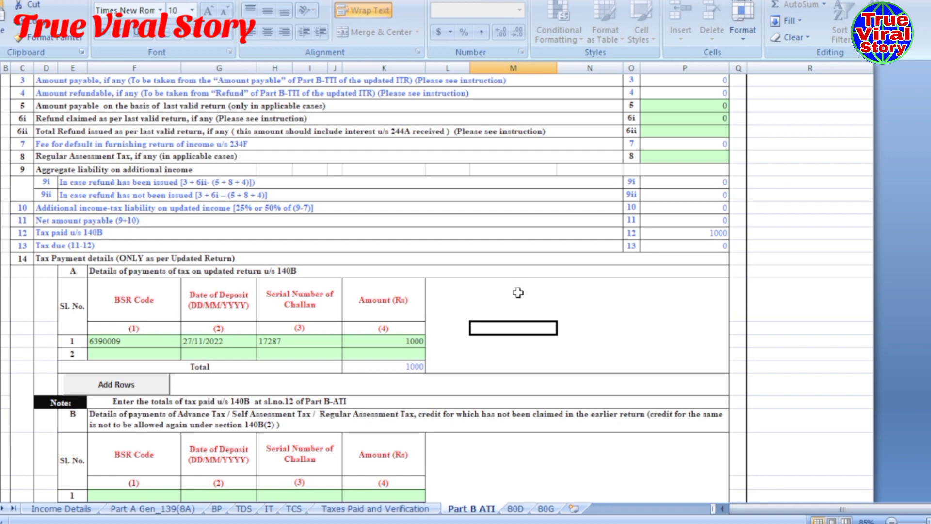
pyautogui.scroll(-2, 518, 292)
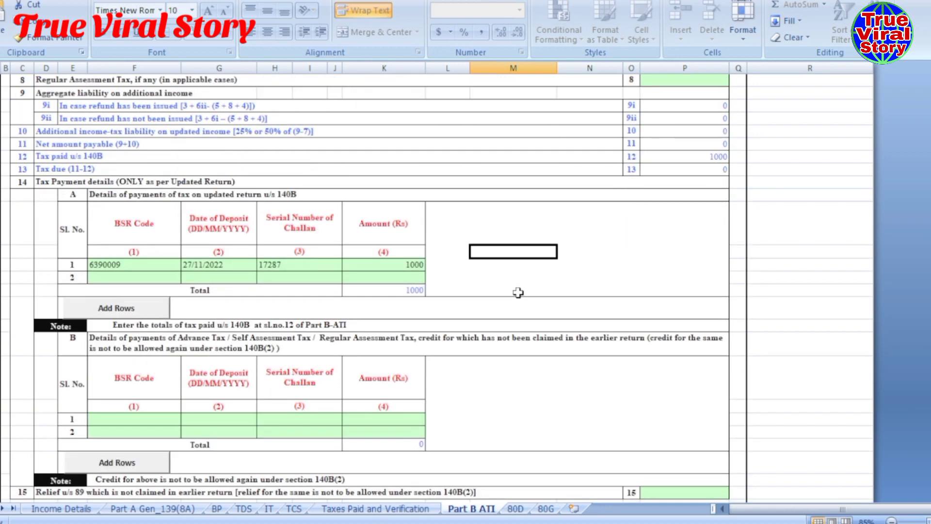
pyautogui.scroll(2, 522, 296)
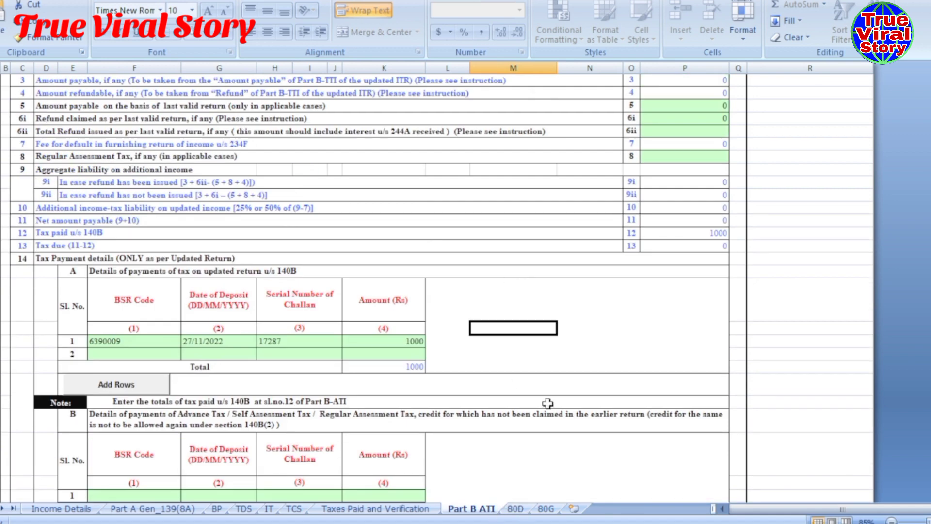
pyautogui.scroll(-7, 596, 415)
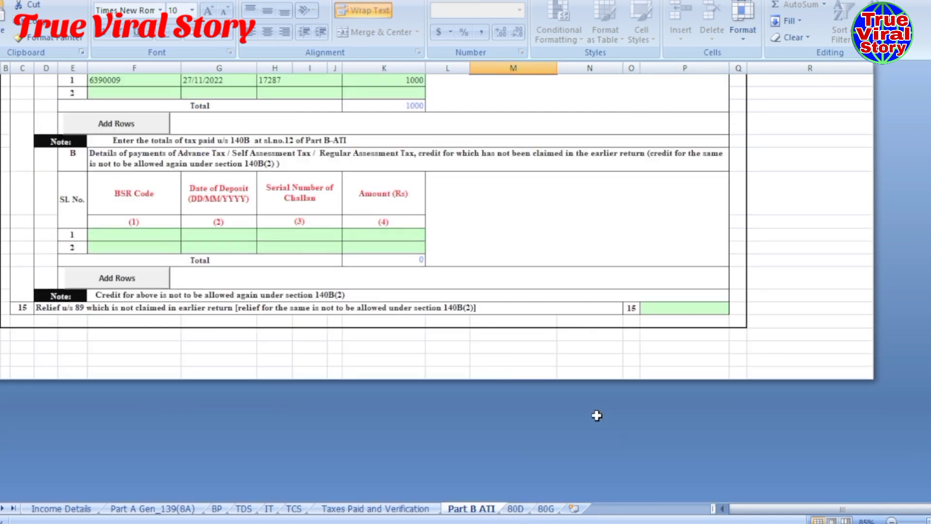
pyautogui.scroll(11, 596, 415)
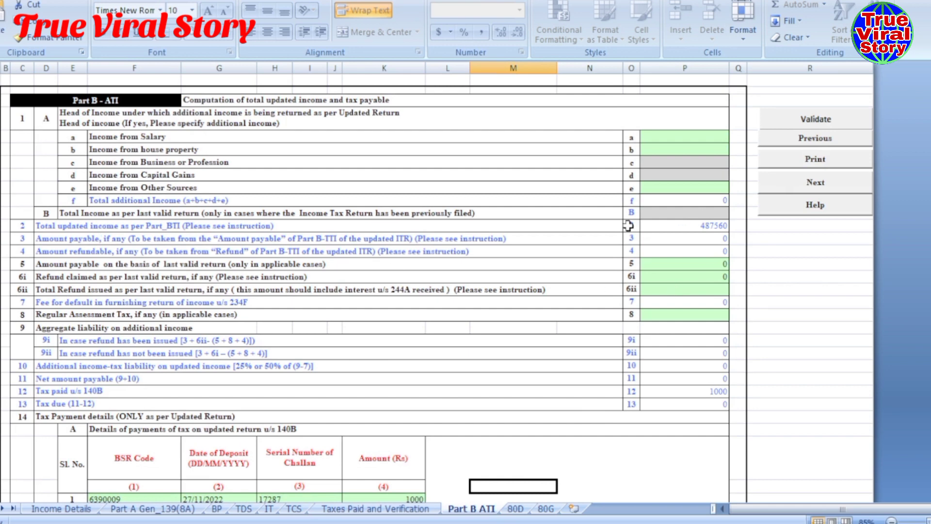
# - Validate Part B ATI, dismiss the success message, and move to the 80D sheet
pyautogui.click(803, 124)
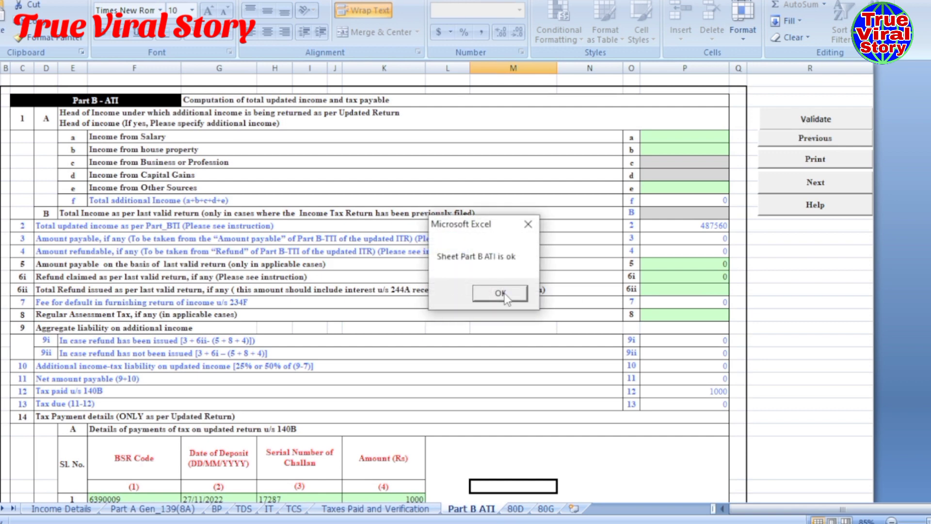
pyautogui.click(500, 293)
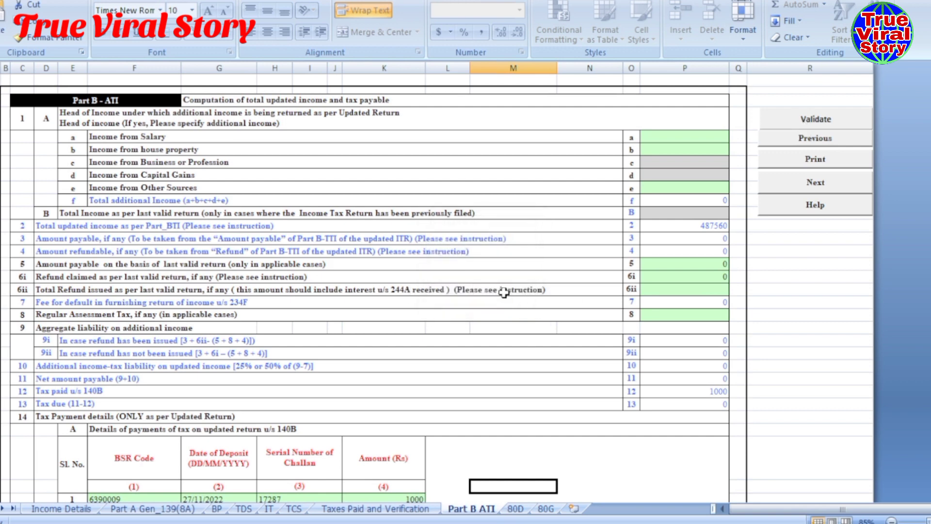
pyautogui.click(520, 508)
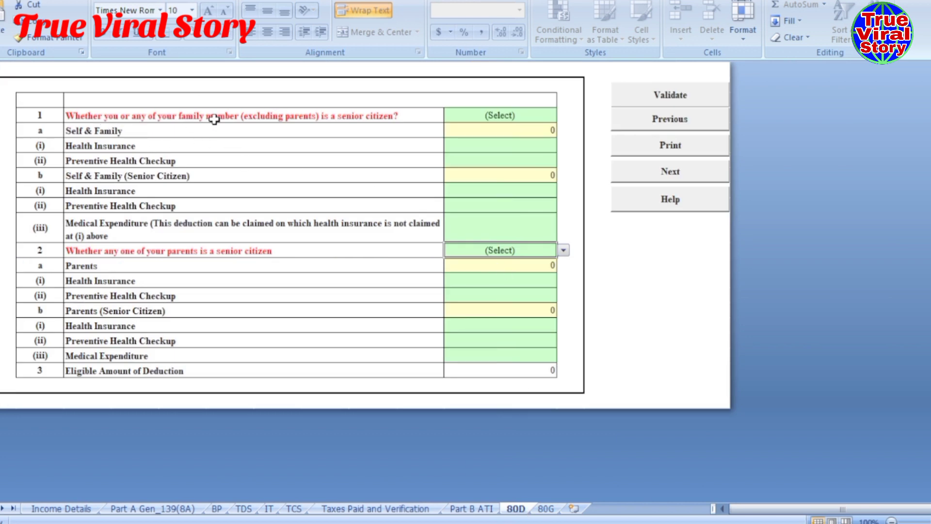
# - Set 80D answers to 'Not Claiming for Self/Family' and 'Not claiming for Parents'
pyautogui.click(532, 119)
pyautogui.click(563, 116)
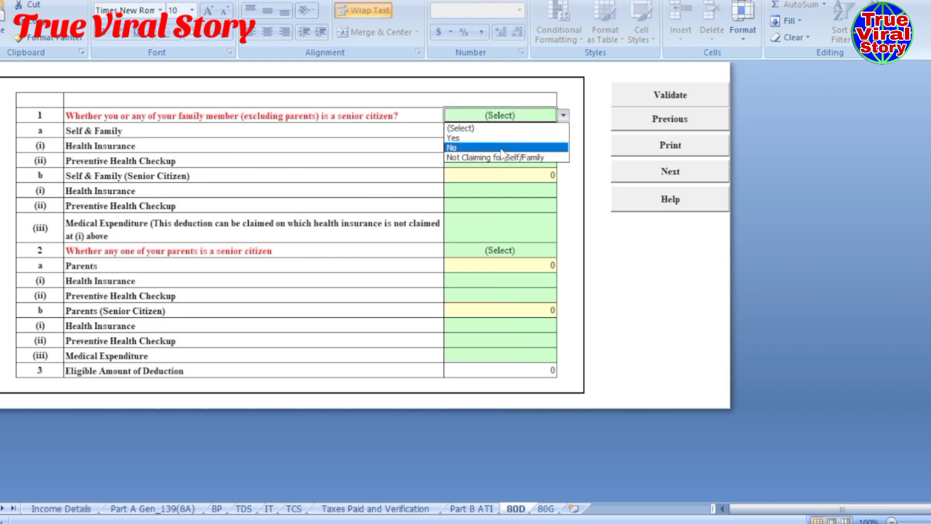
pyautogui.click(478, 158)
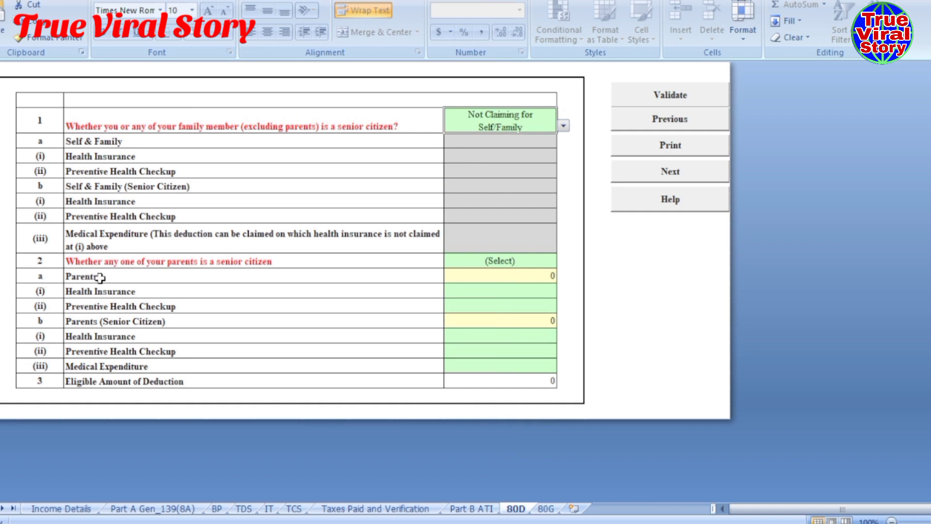
pyautogui.click(547, 264)
pyautogui.click(564, 262)
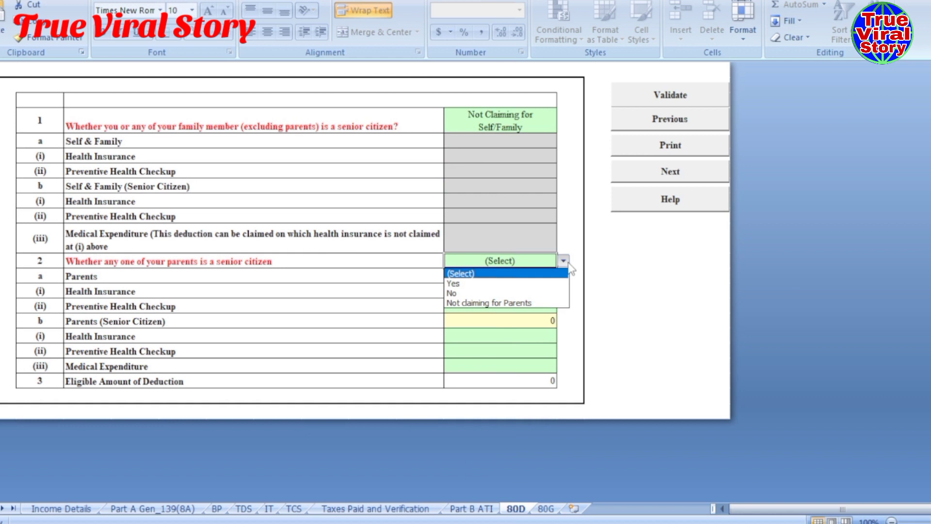
pyautogui.click(501, 303)
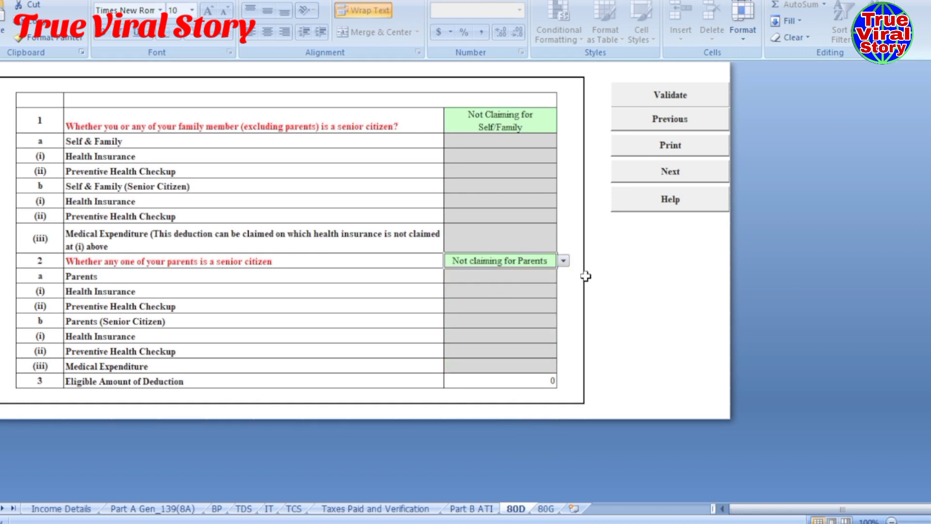
pyautogui.click(618, 288)
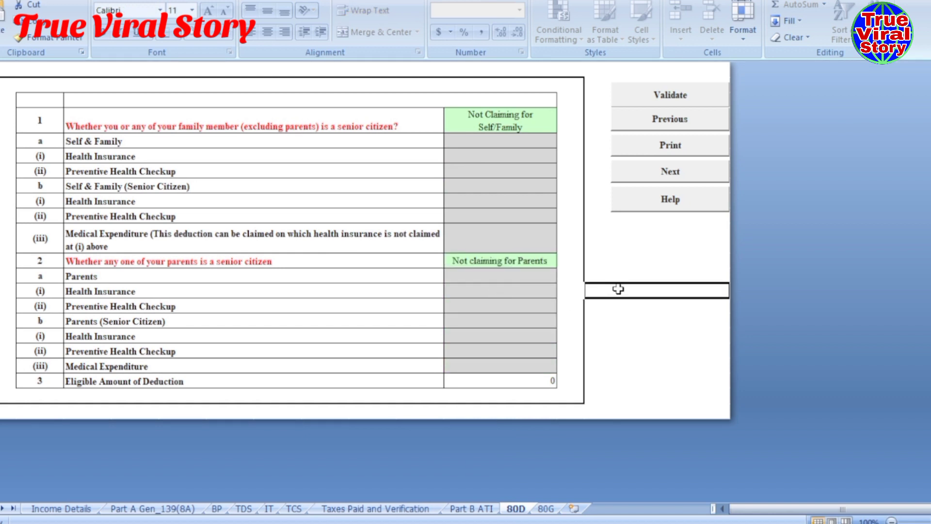
# - Validate the 80D sheet, then open 80G and accept its validation result
pyautogui.click(668, 95)
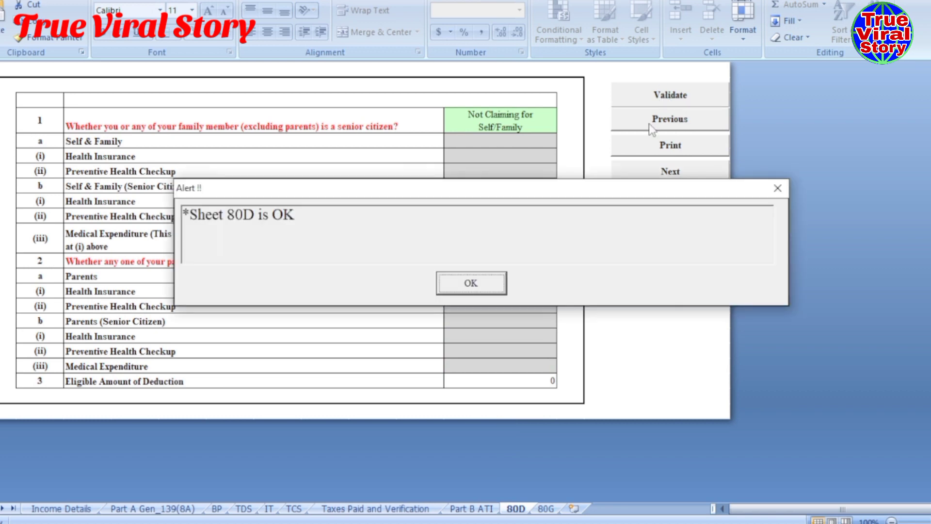
pyautogui.click(462, 286)
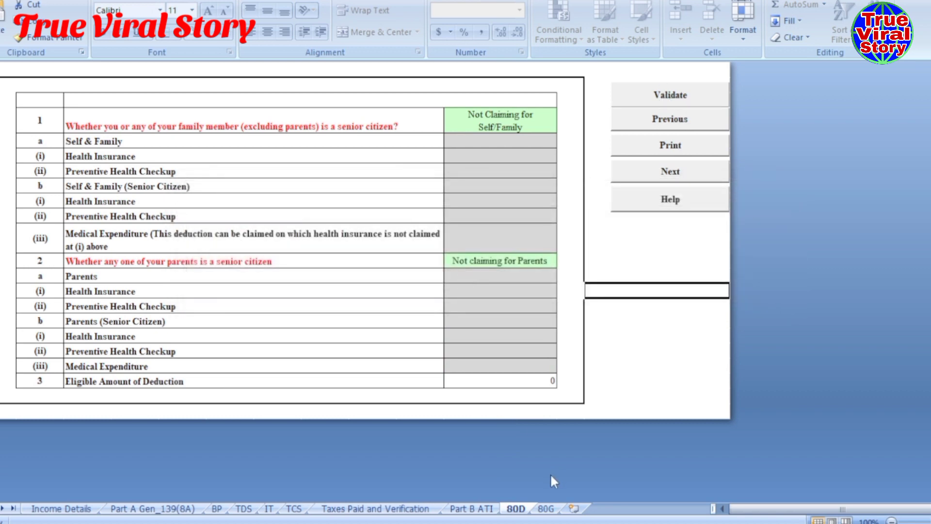
pyautogui.click(546, 509)
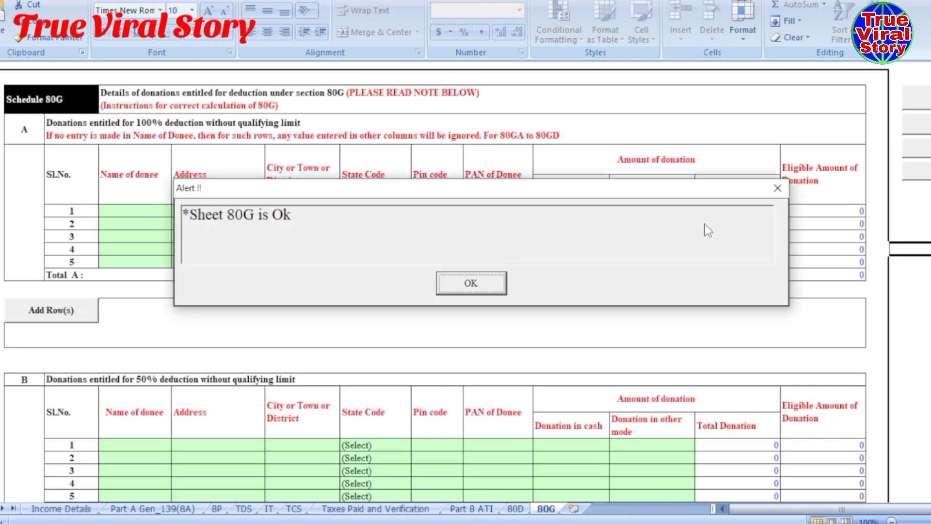
pyautogui.click(480, 280)
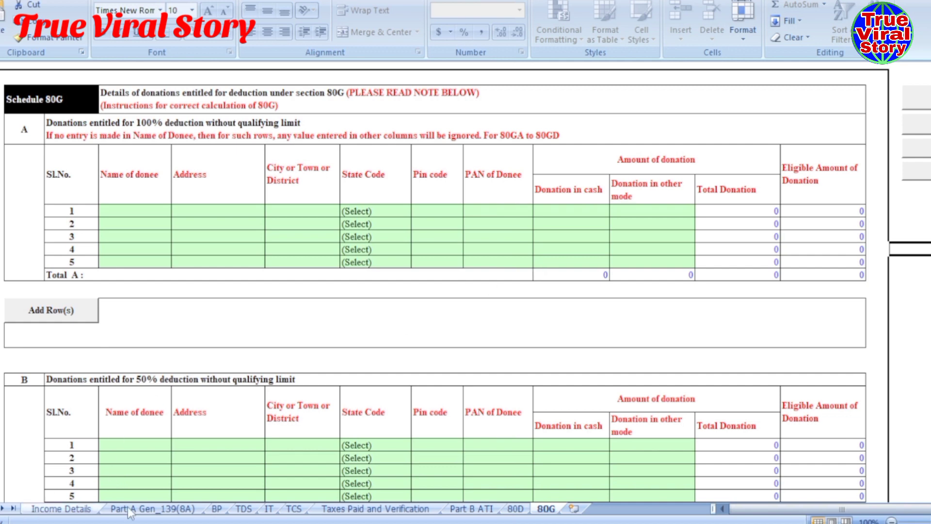
# - On Income Details, calculate tax and generate the 6 KB return JSON in the ITR 4 AY 21-22 V1.5 folder
pyautogui.click(34, 509)
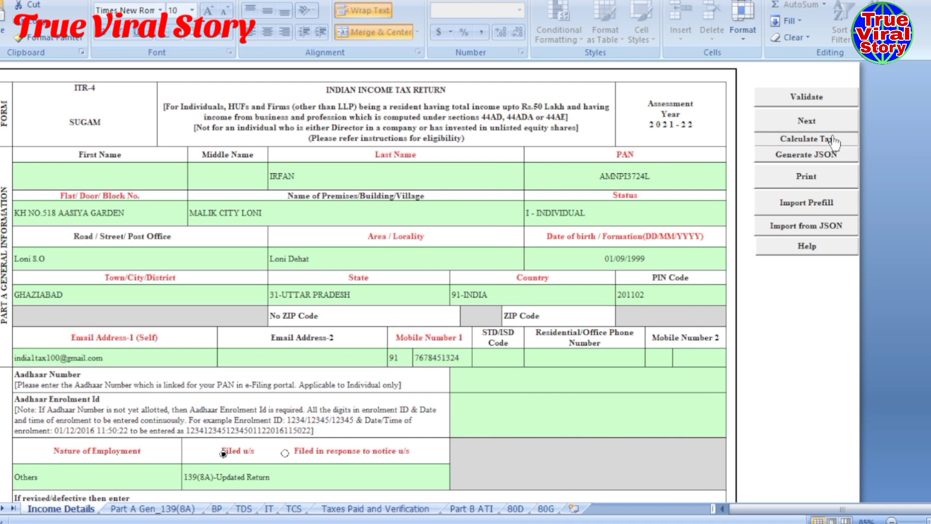
pyautogui.click(801, 142)
pyautogui.scroll(-3, 427, 273)
pyautogui.scroll(-10, 427, 274)
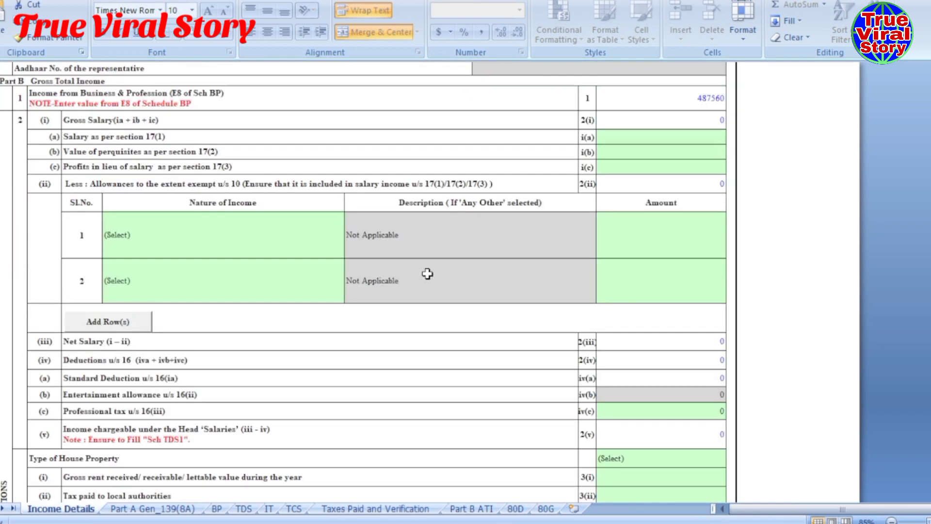
pyautogui.scroll(13, 426, 274)
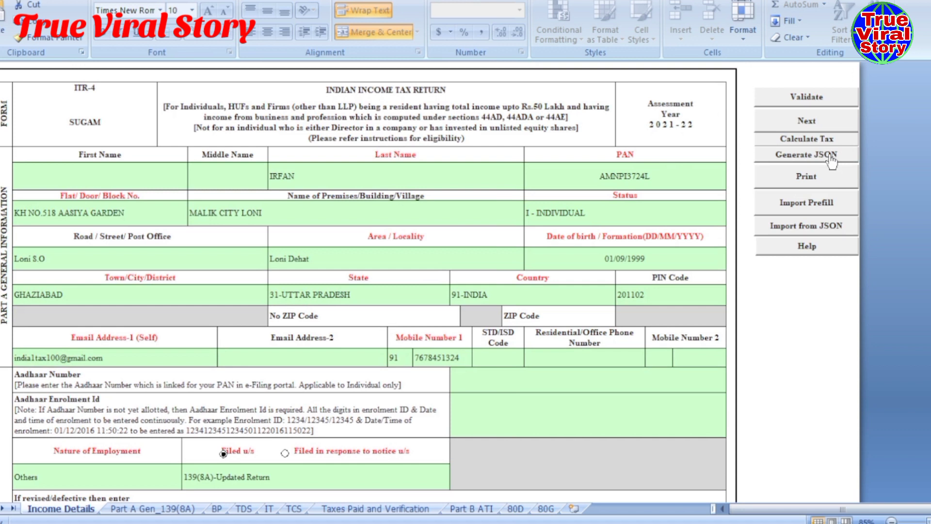
pyautogui.click(799, 157)
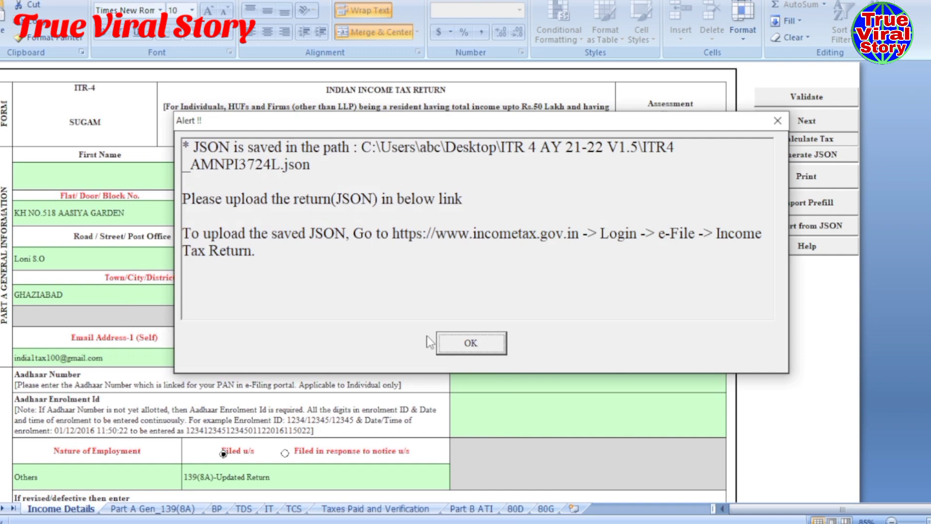
pyautogui.click(470, 343)
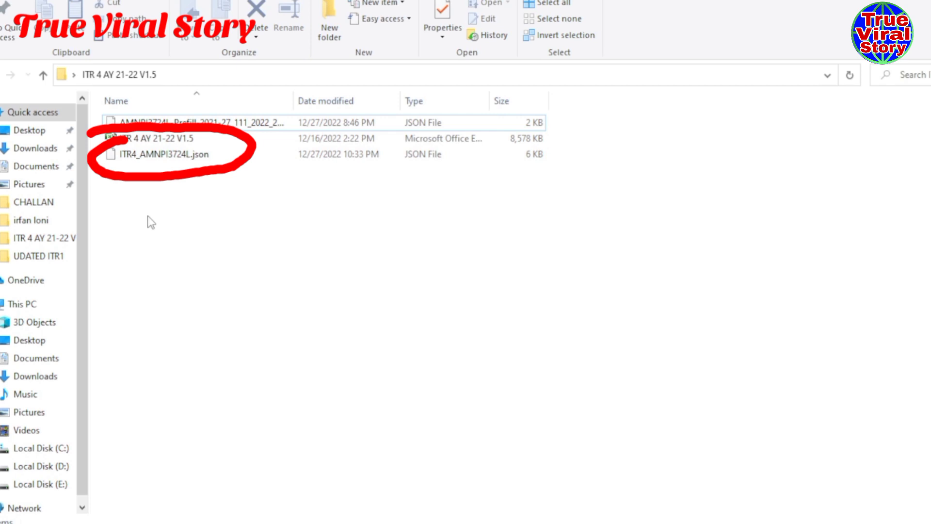
# - Confirm the new ITR-4 JSON sits in the ITR 4 AY 21-22 V1.5 folder, then return to Chrome's e-Filing dashboard
pyautogui.moveTo(450, 519)
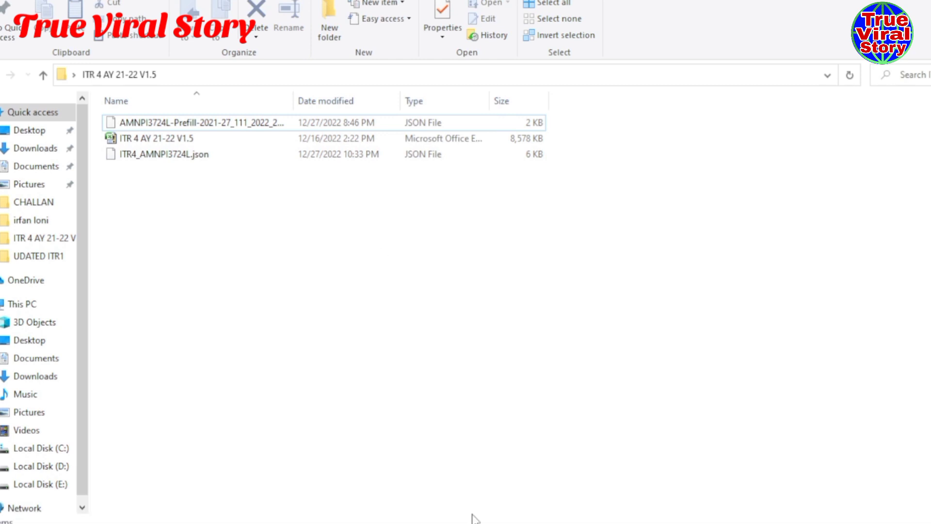
pyautogui.moveTo(401, 520)
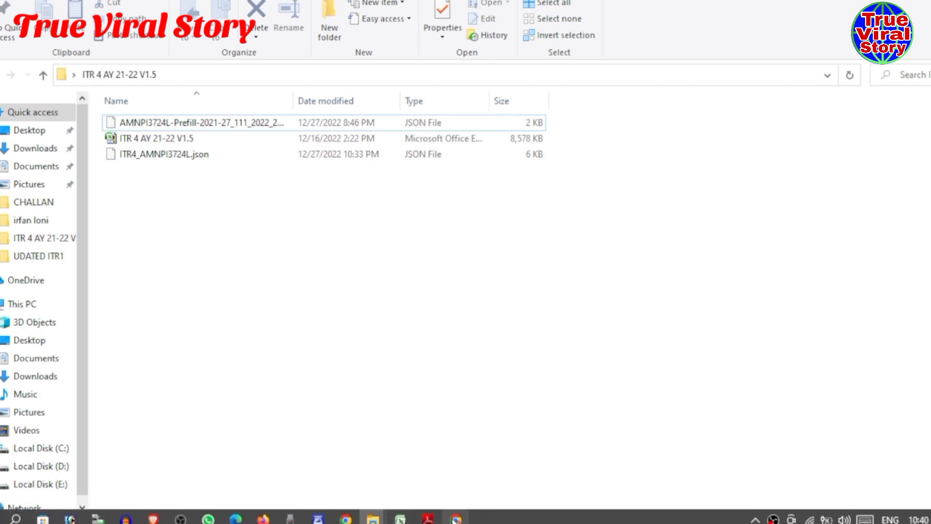
pyautogui.click(454, 519)
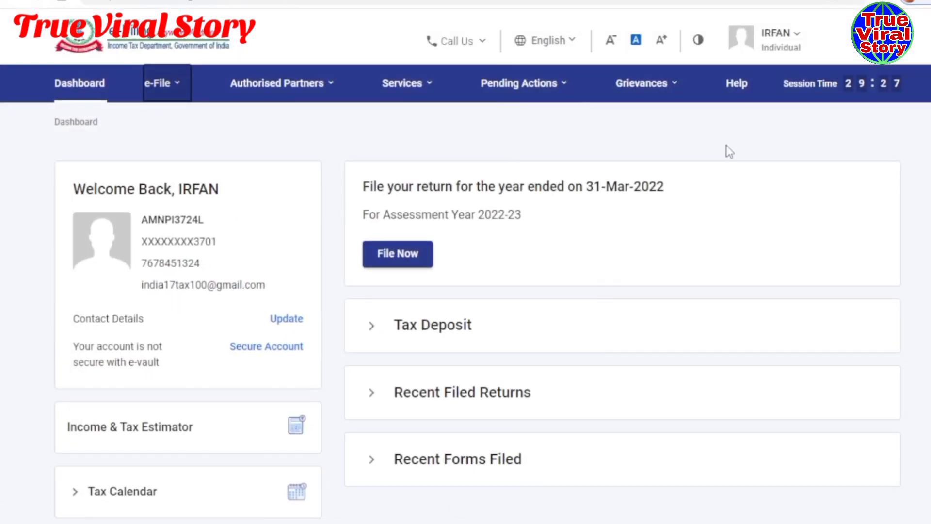
# - Start a new income tax return filing for assessment year 2021-22
pyautogui.moveTo(164, 90)
pyautogui.moveTo(162, 129)
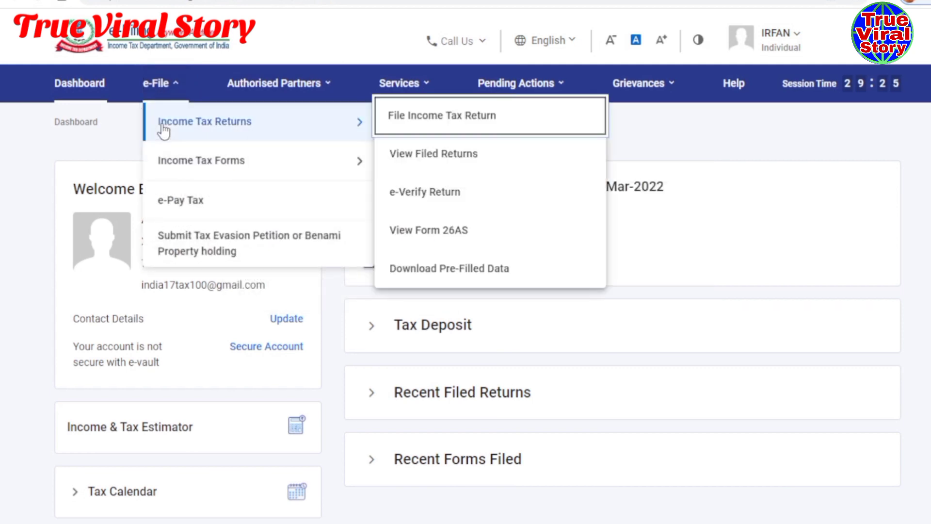
pyautogui.click(406, 121)
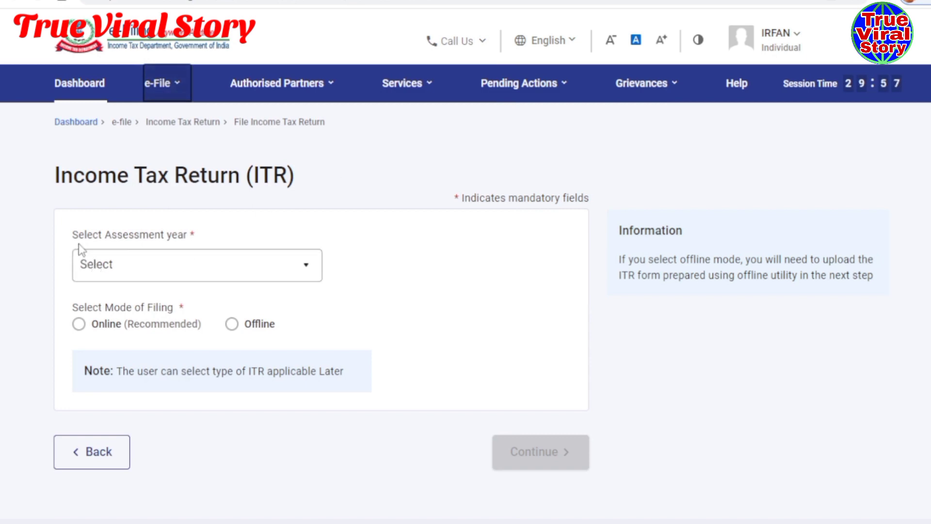
pyautogui.click(308, 271)
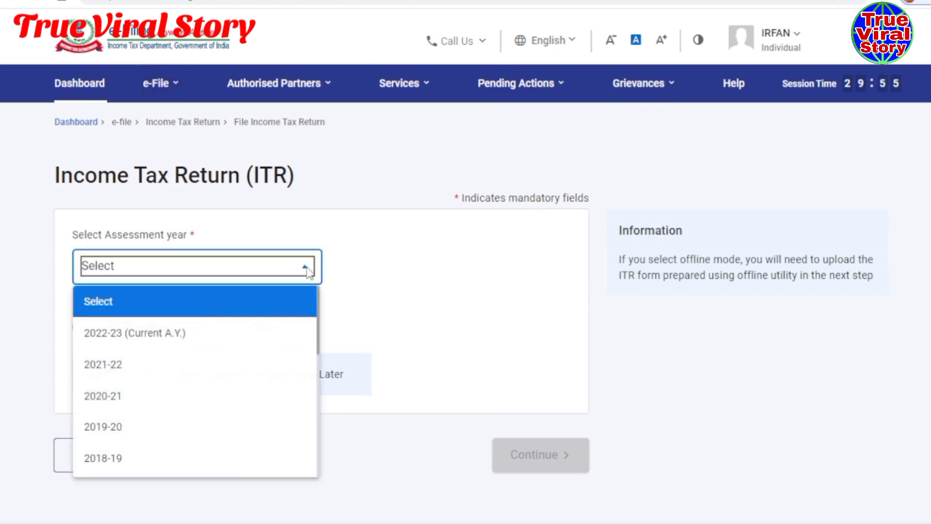
pyautogui.click(92, 374)
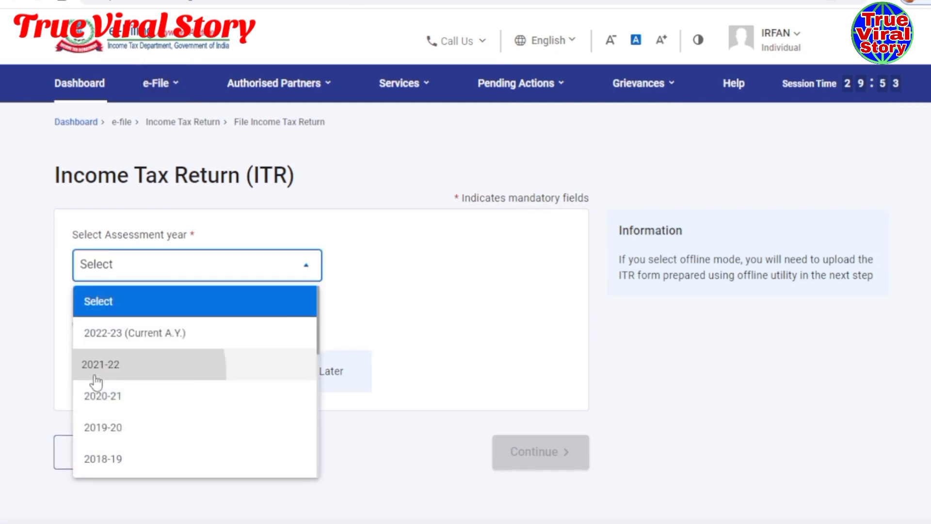
pyautogui.click(389, 328)
pyautogui.scroll(-3, 388, 328)
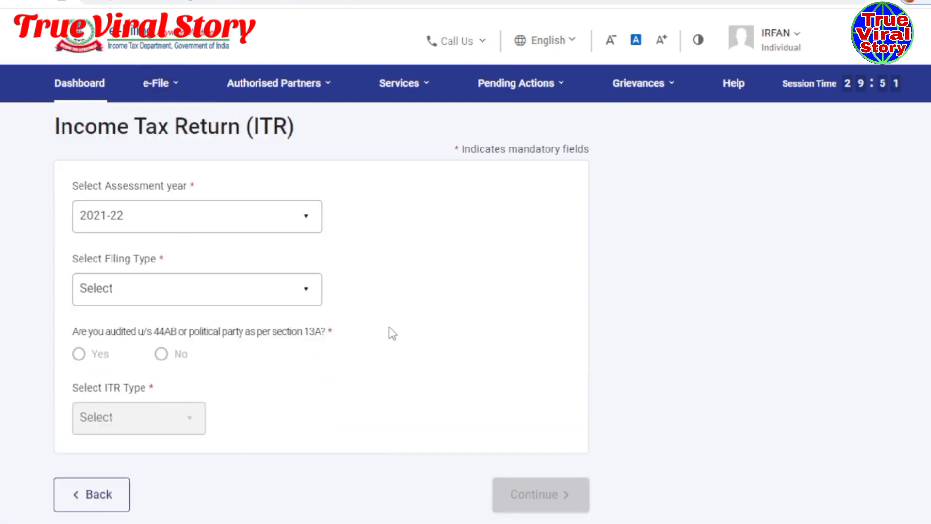
# - Choose the 139(8A) Updated Return filing type, answer No to audit, and select ITR-4
pyautogui.click(306, 227)
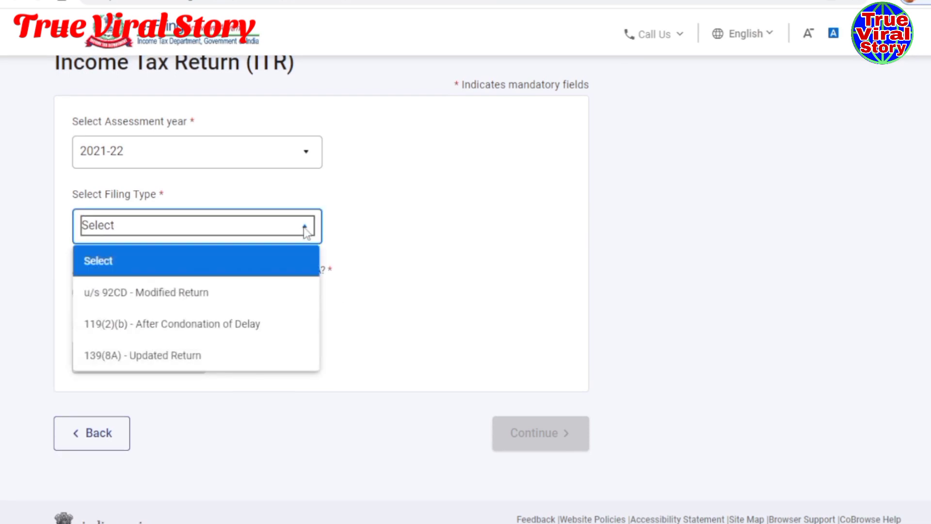
pyautogui.click(129, 366)
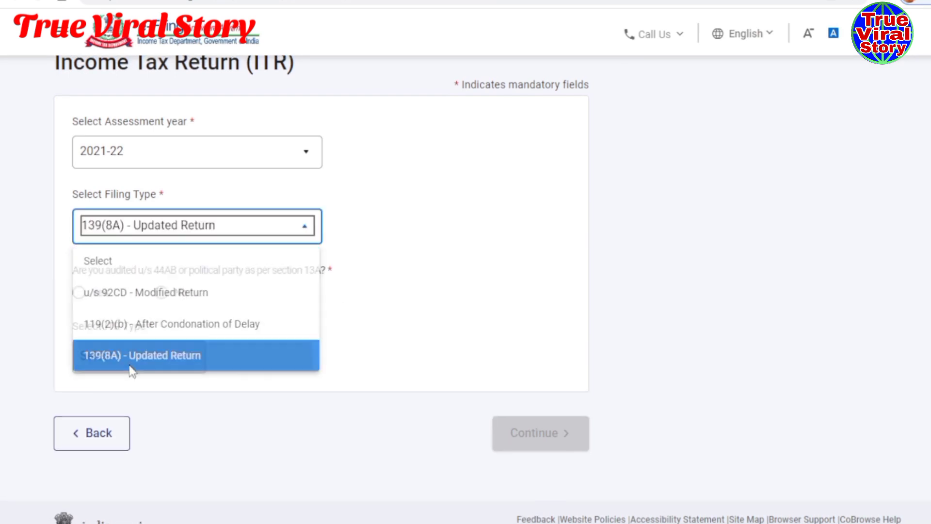
pyautogui.click(326, 321)
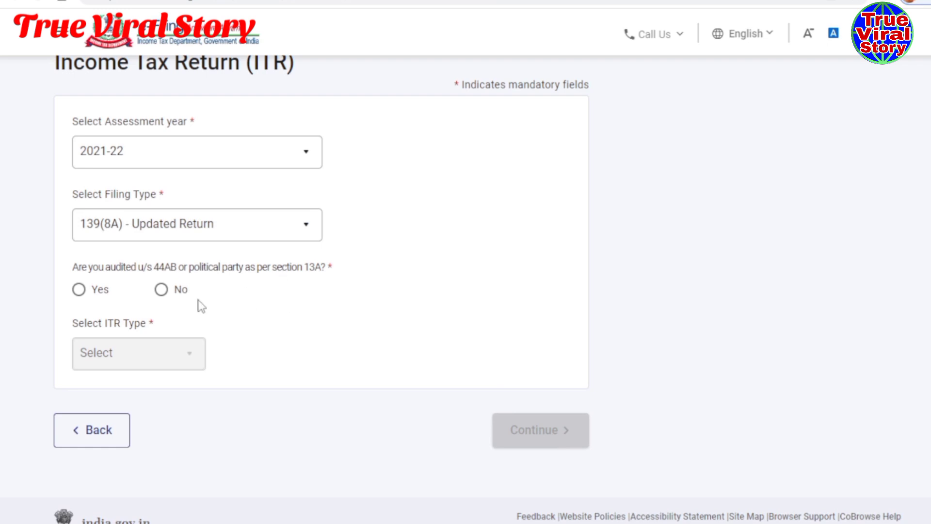
pyautogui.click(162, 290)
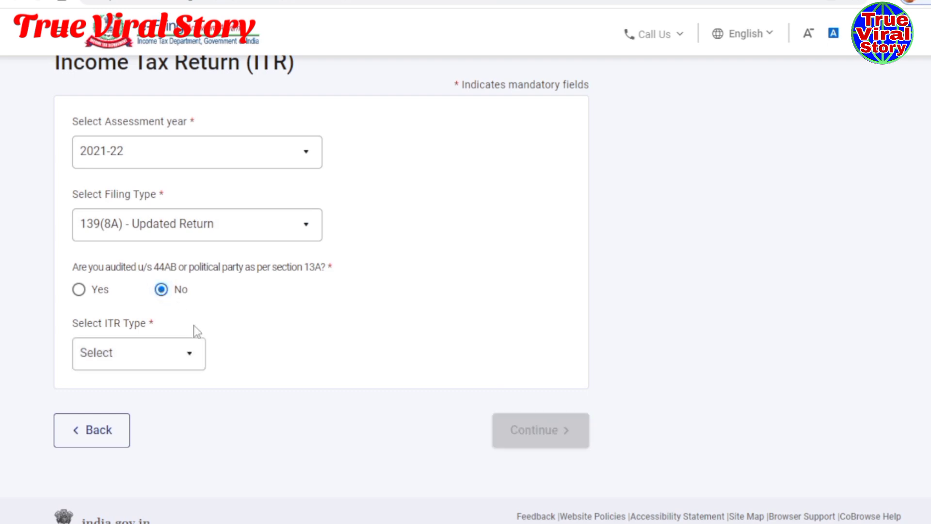
pyautogui.click(191, 364)
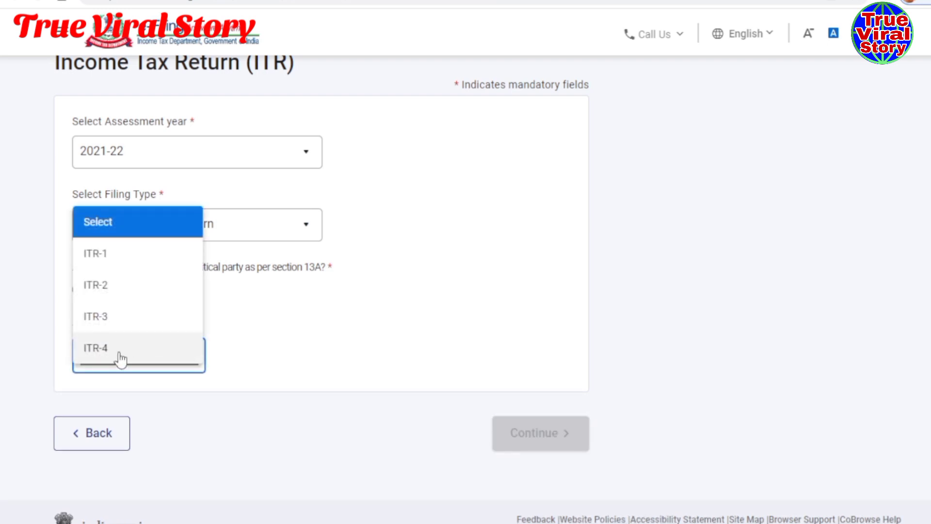
pyautogui.click(120, 358)
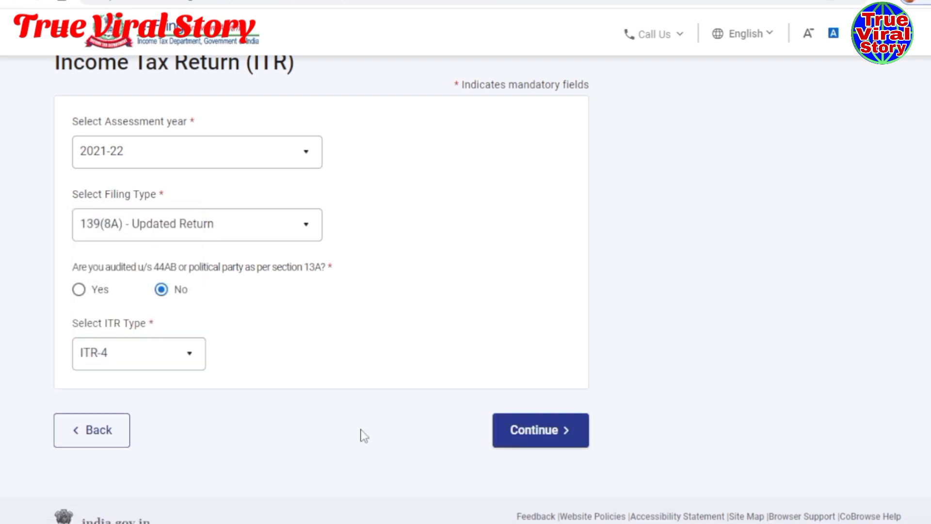
pyautogui.click(517, 437)
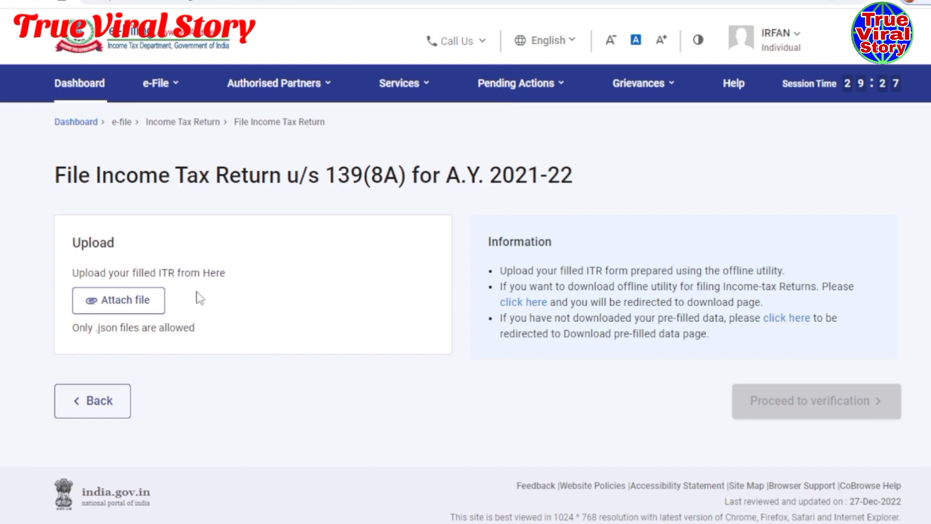
# - Upload the generated ITR-4 JSON, confirm it validated with no errors, and proceed to verification
pyautogui.click(115, 304)
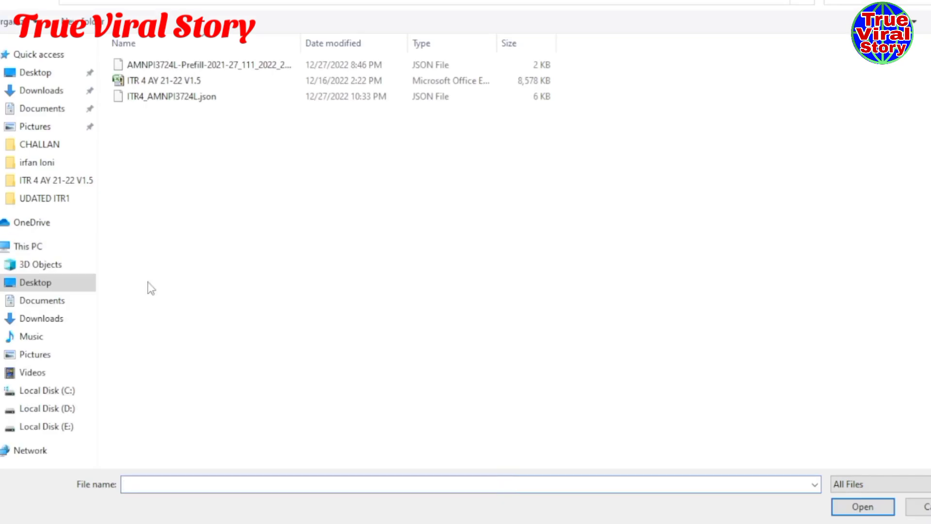
pyautogui.click(199, 100)
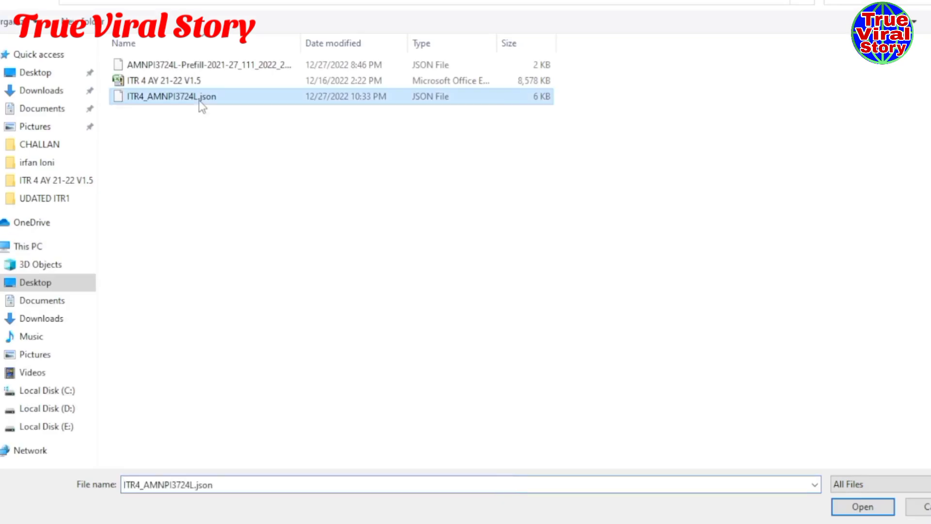
pyautogui.click(862, 507)
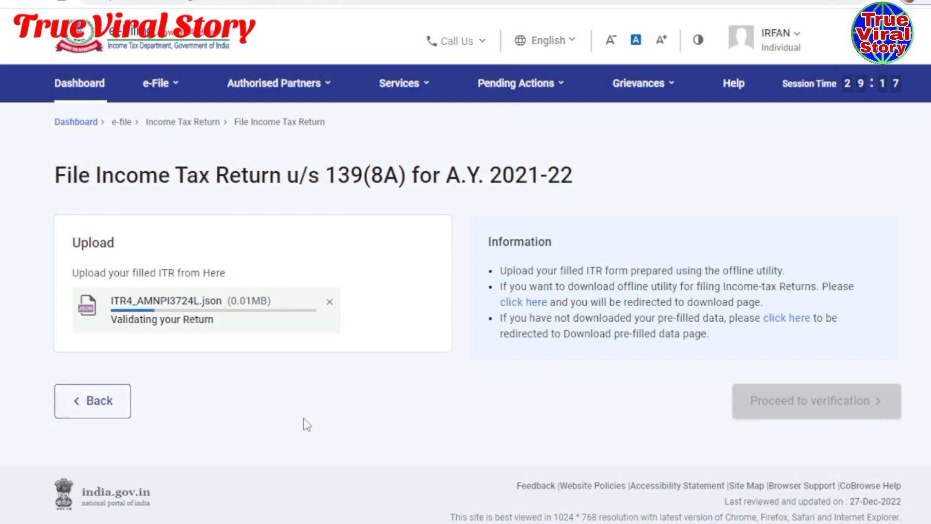
pyautogui.scroll(-1, 303, 424)
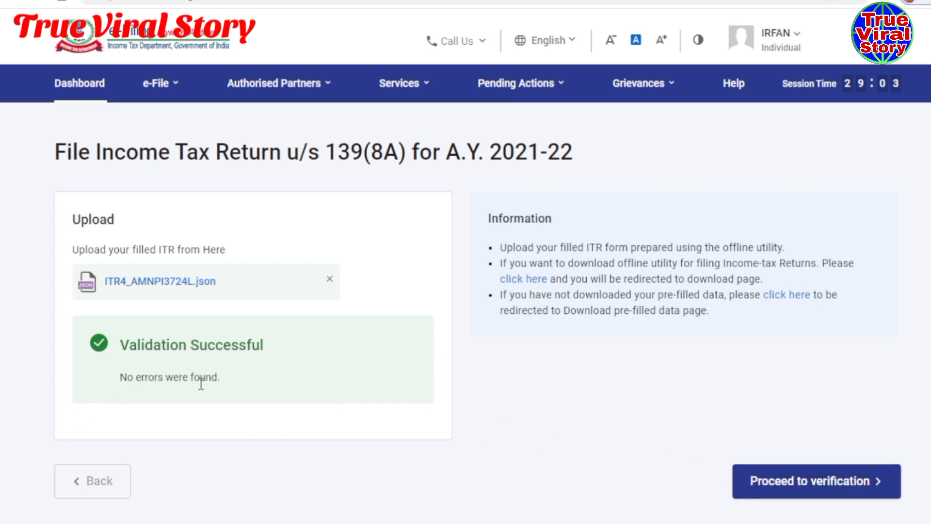
pyautogui.moveTo(127, 377); pyautogui.dragTo(200, 378)
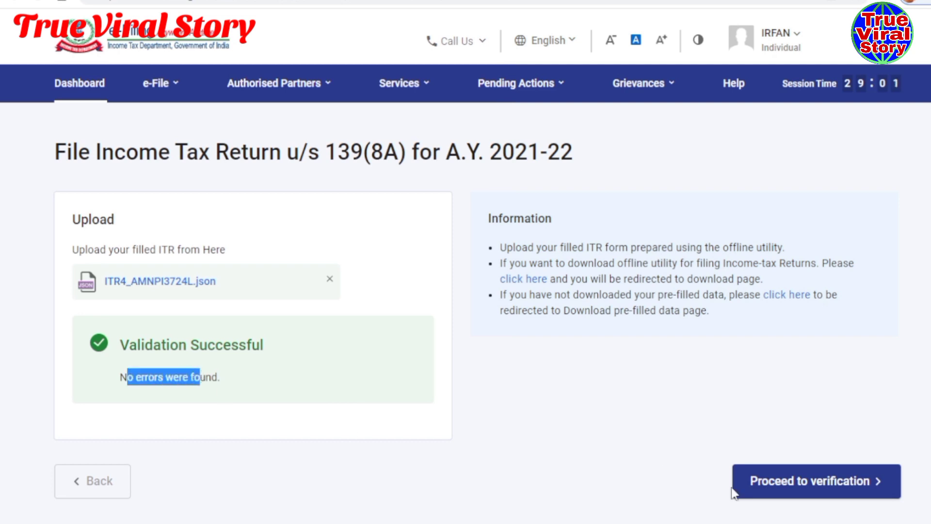
pyautogui.click(784, 493)
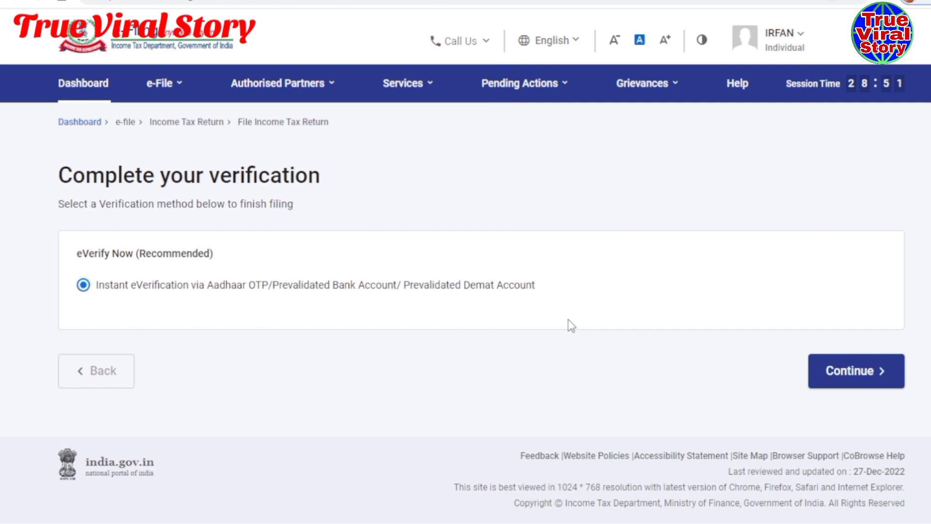
# - Choose instant e-verification using an OTP sent to the Aadhaar-linked mobile
pyautogui.click(854, 380)
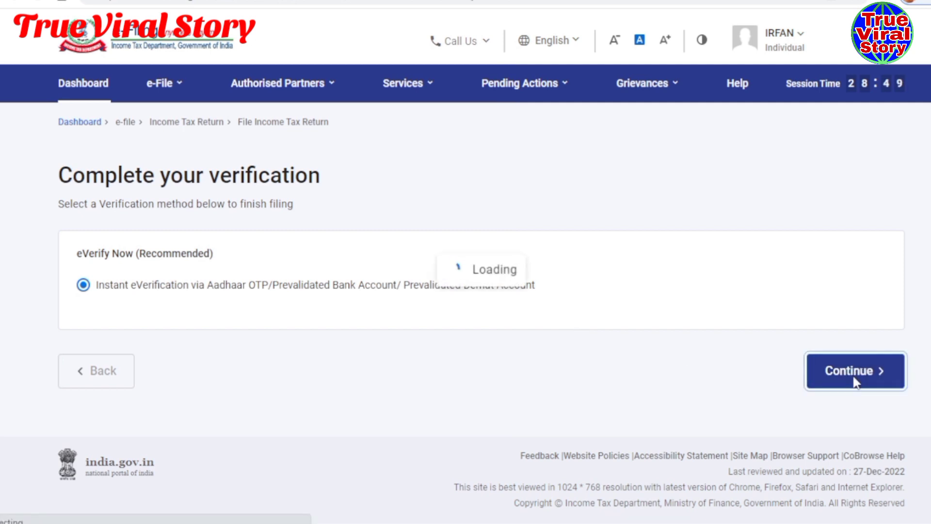
pyautogui.scroll(-4, 337, 316)
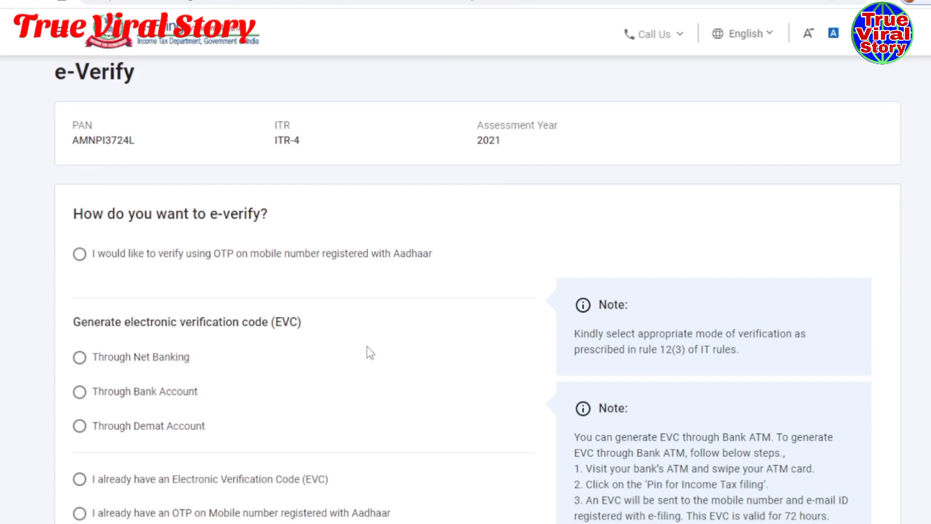
pyautogui.scroll(-2, 366, 345)
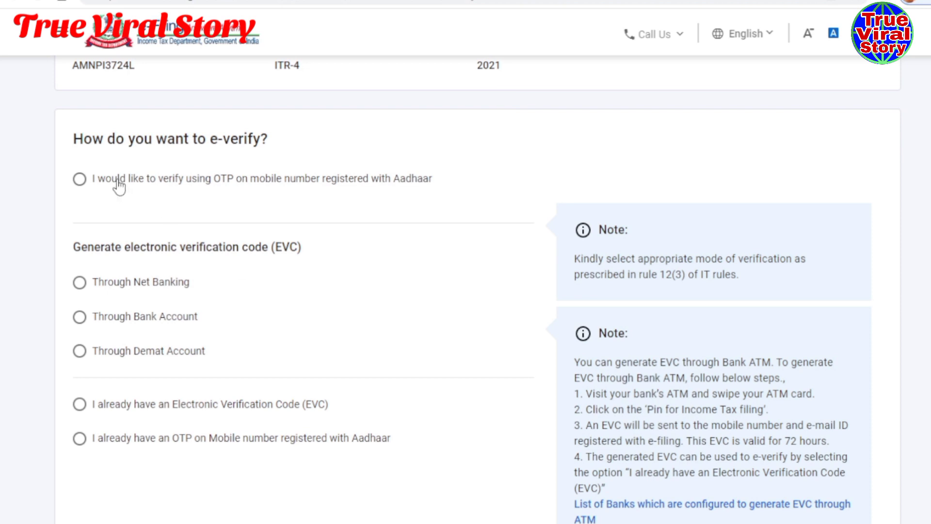
pyautogui.click(80, 178)
pyautogui.scroll(-2, 466, 304)
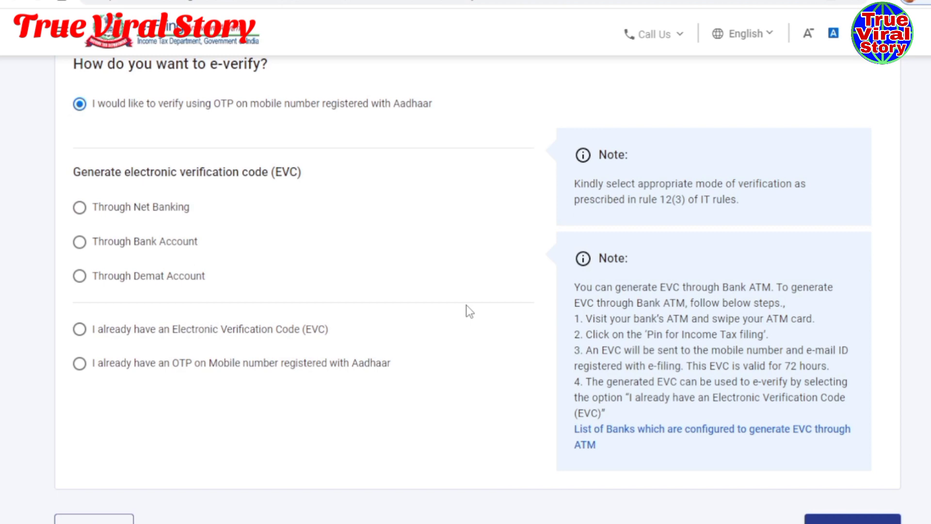
pyautogui.scroll(1, 466, 305)
pyautogui.scroll(-1, 467, 305)
pyautogui.scroll(-1, 855, 425)
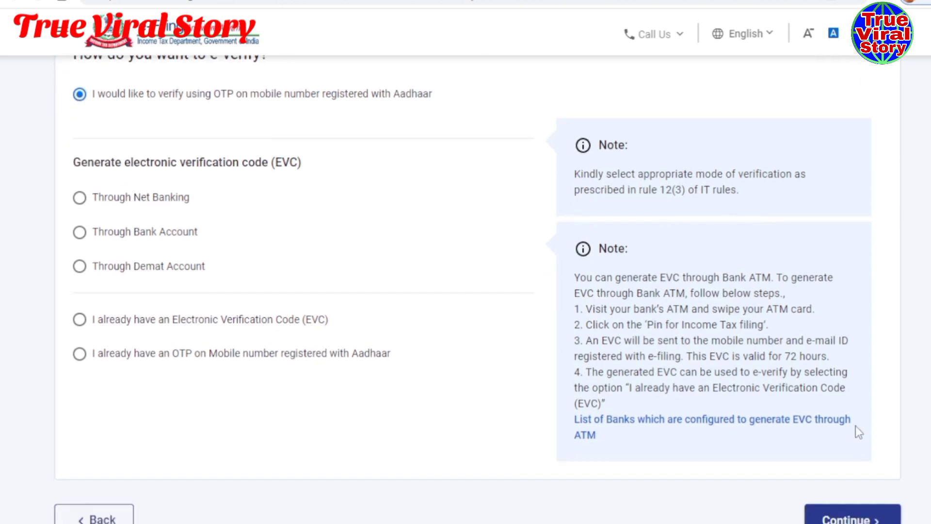
pyautogui.scroll(-3, 431, 420)
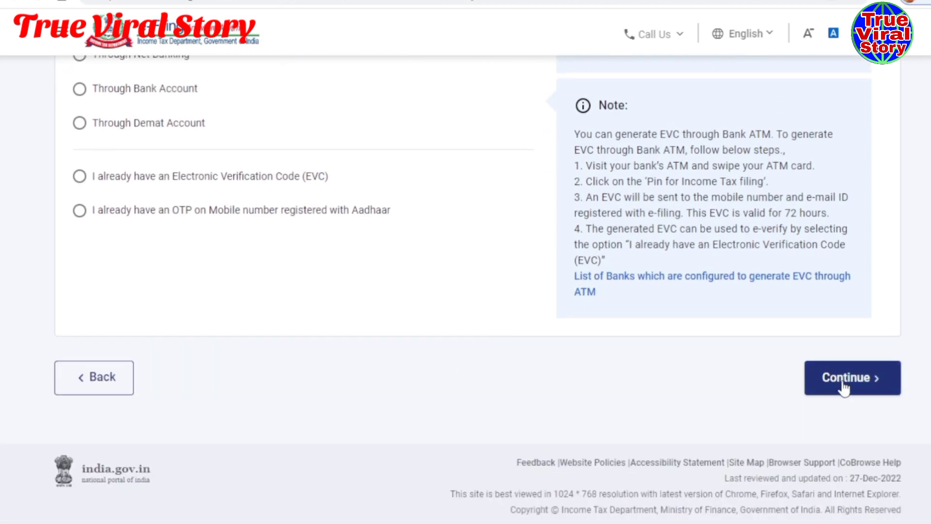
pyautogui.click(842, 383)
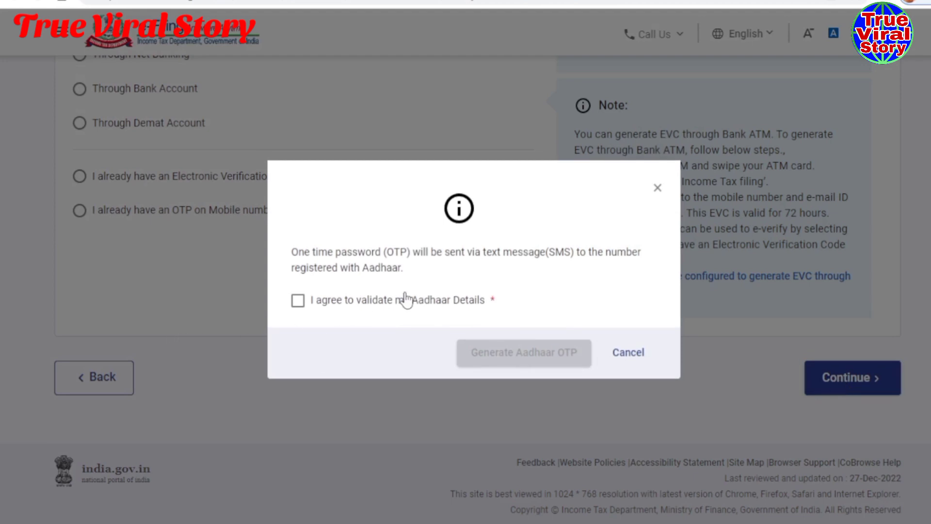
# - Agree to Aadhaar validation, generate the OTP, enter the six-digit code and validate it
pyautogui.click(299, 301)
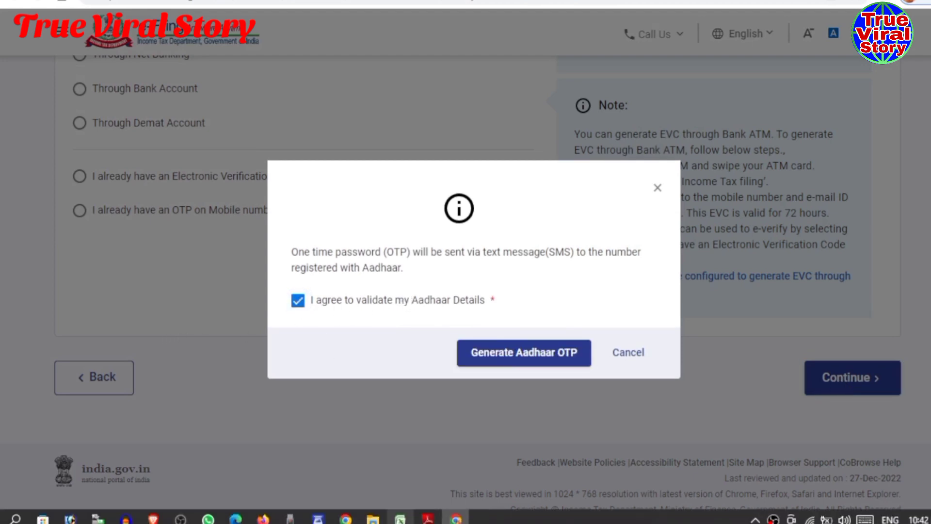
pyautogui.click(490, 359)
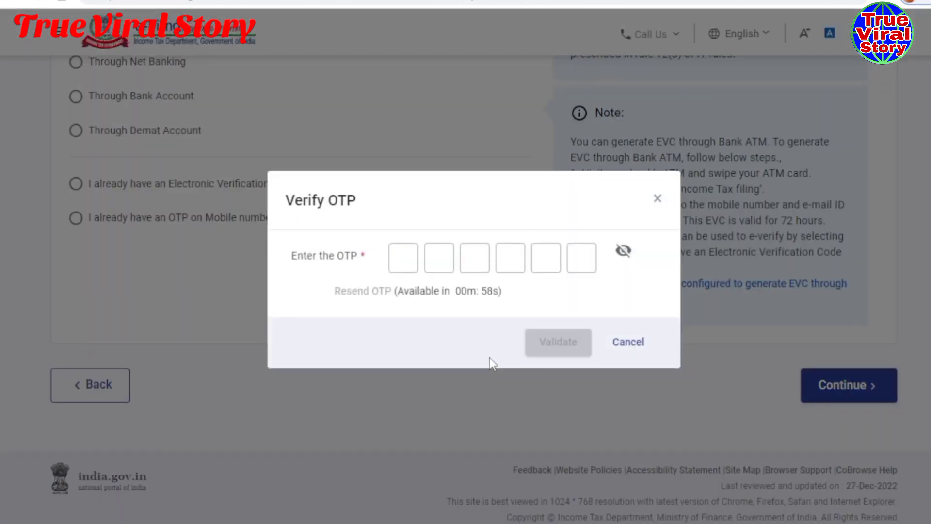
pyautogui.click(485, 268)
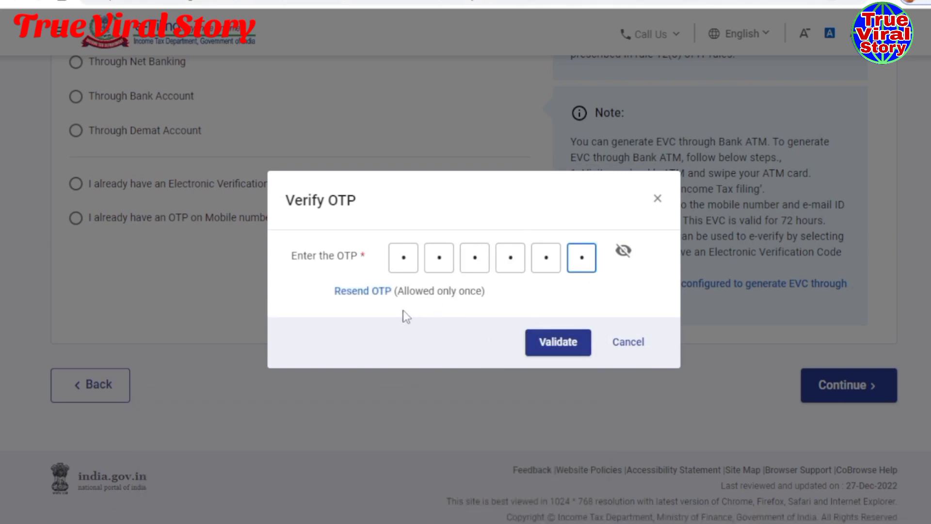
pyautogui.click(546, 355)
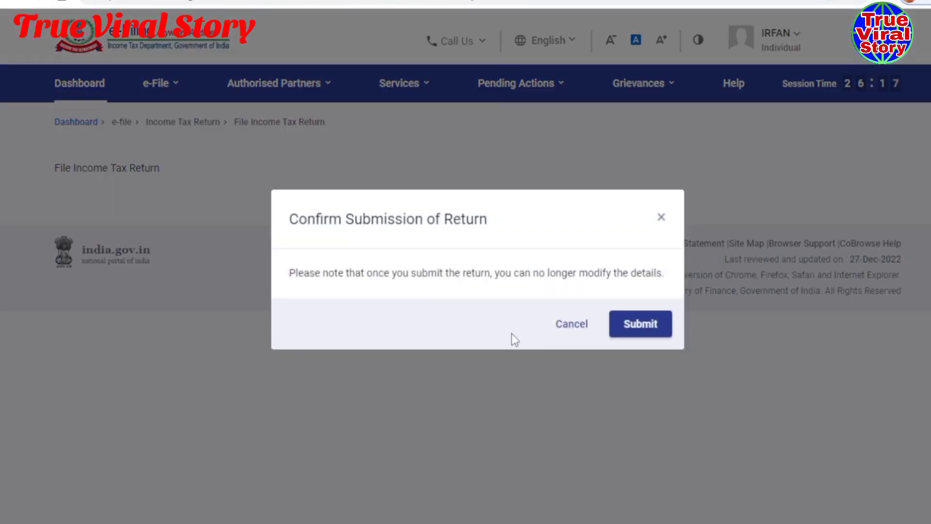
# - Submit the return and save the acknowledgement PDF to Desktop, prefixed with the filer's name and 'itr v'
pyautogui.click(627, 326)
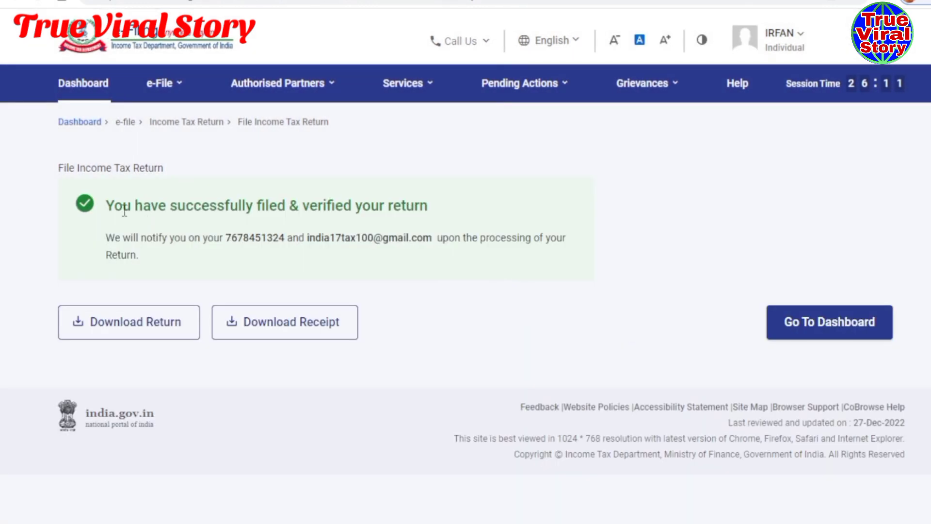
pyautogui.moveTo(123, 209); pyautogui.dragTo(440, 209)
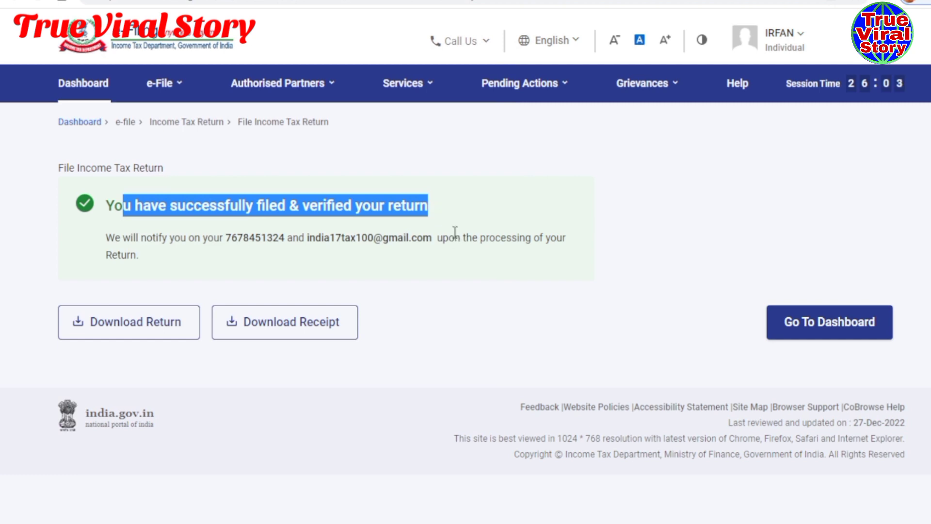
pyautogui.click(275, 324)
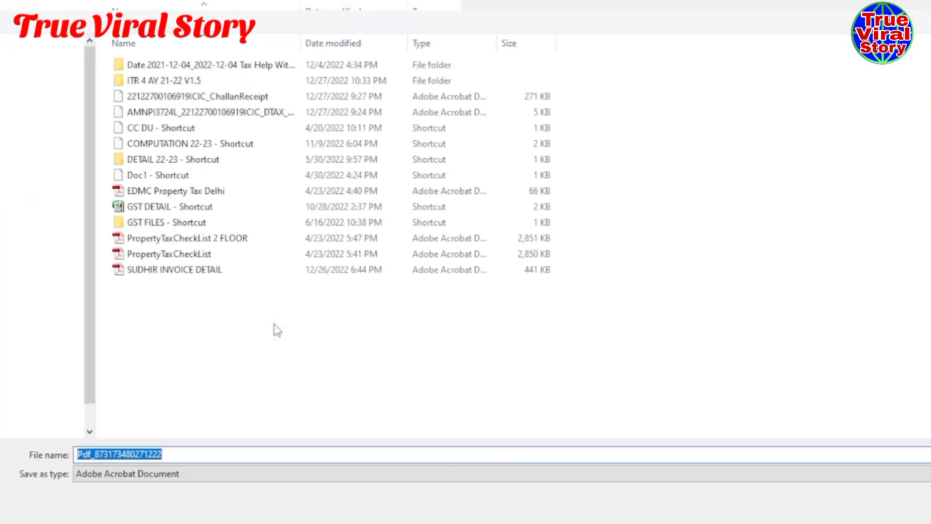
pyautogui.click(34, 72)
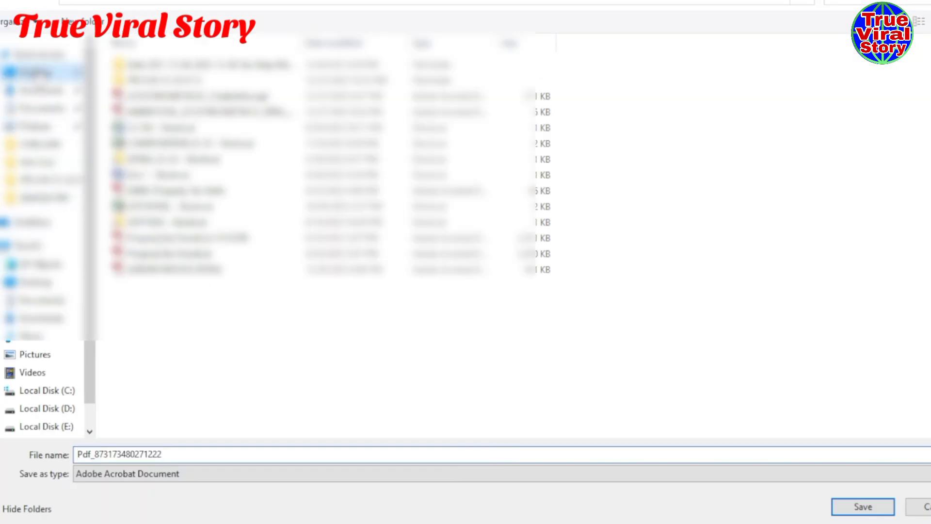
pyautogui.doubleClick(78, 453)
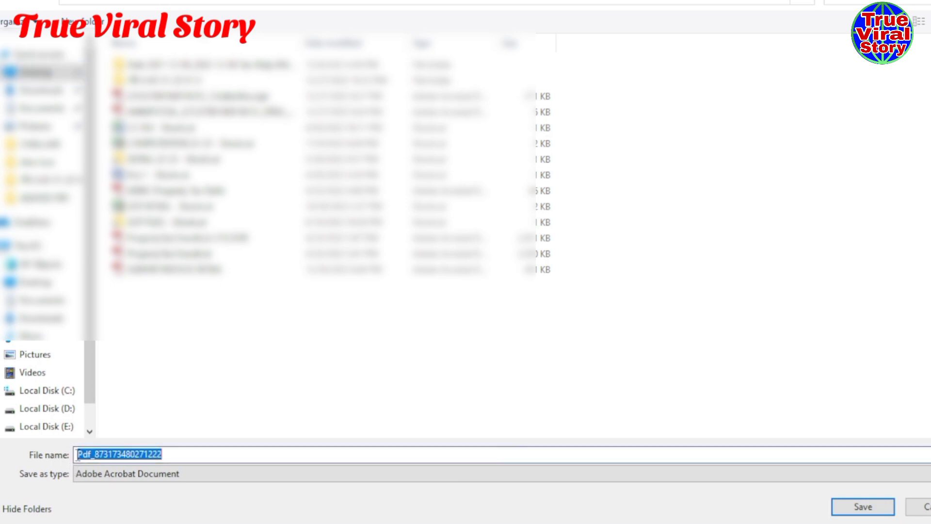
pyautogui.click(78, 454)
pyautogui.write('if')
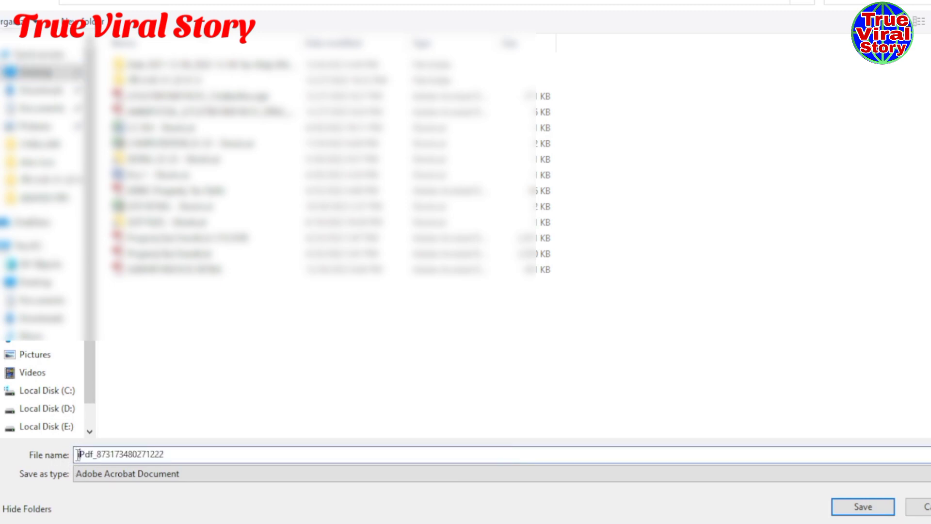
pyautogui.press('BackSpace')
pyautogui.write('rfan ')
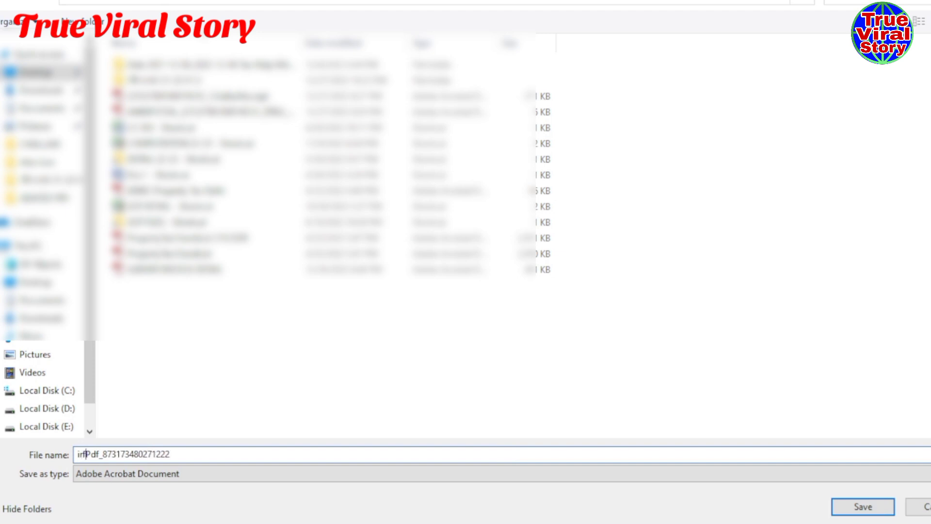
pyautogui.write('itr v')
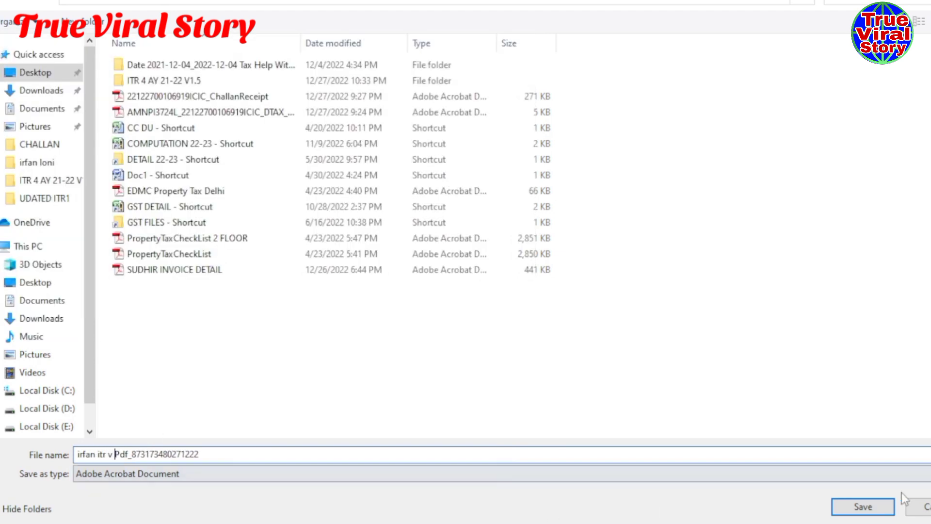
pyautogui.click(871, 507)
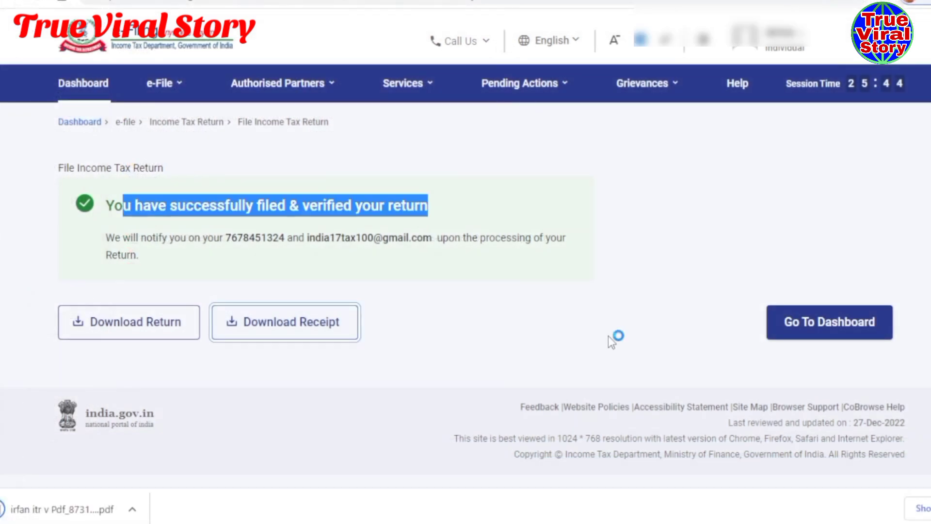
pyautogui.click(395, 204)
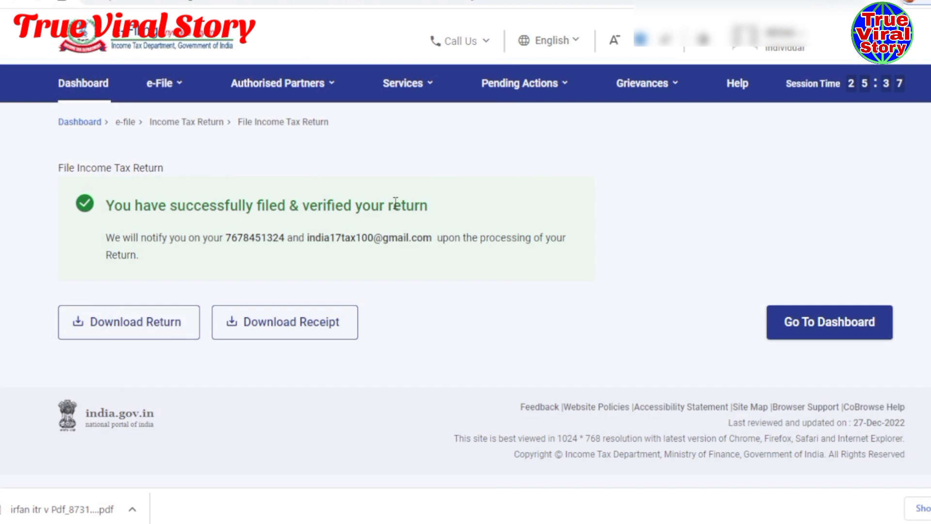
# - Save the full return PDF to Desktop and open the downloaded acknowledgement
pyautogui.click(116, 324)
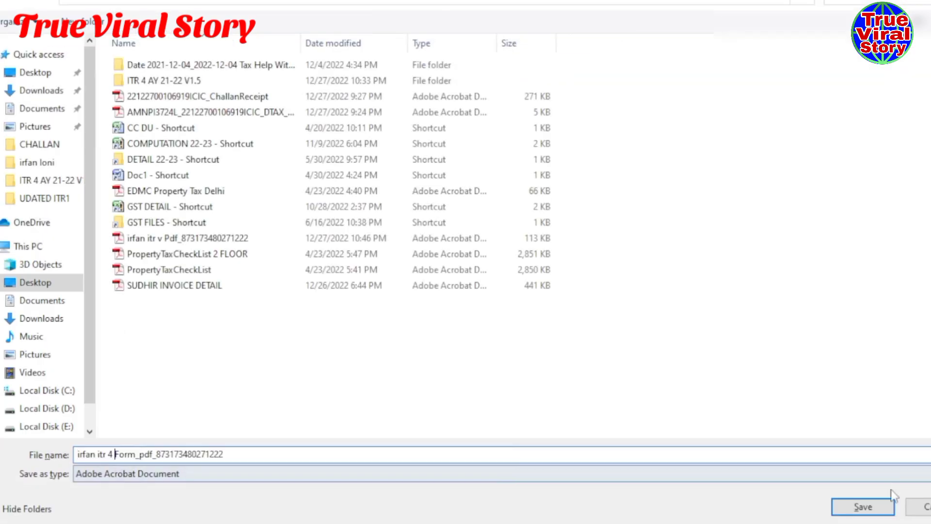
pyautogui.click(883, 504)
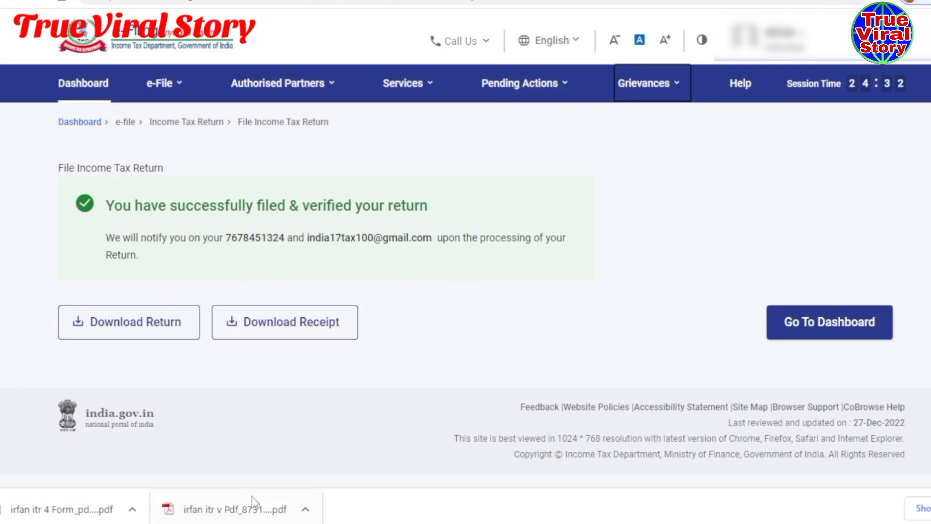
pyautogui.click(215, 517)
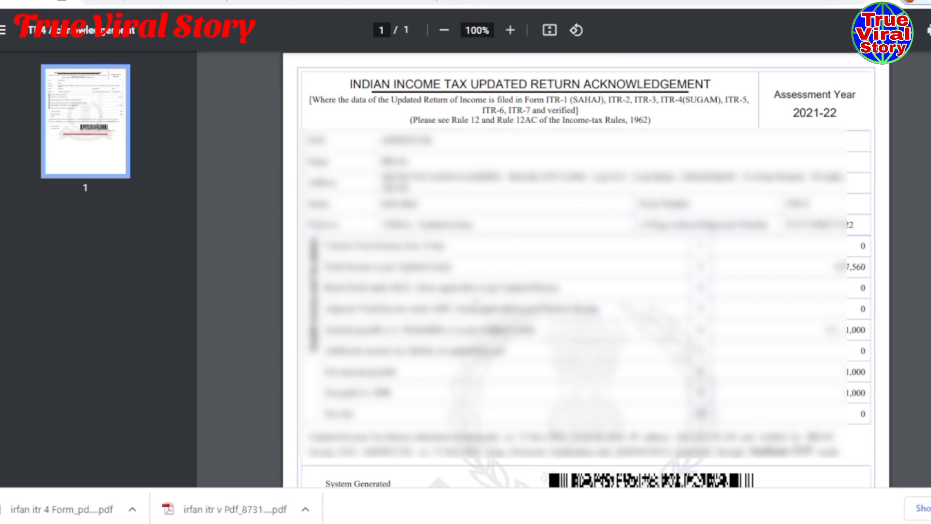
# - Check that the acknowledgement shows assessment year 2021-22
pyautogui.moveTo(791, 113); pyautogui.dragTo(838, 115)
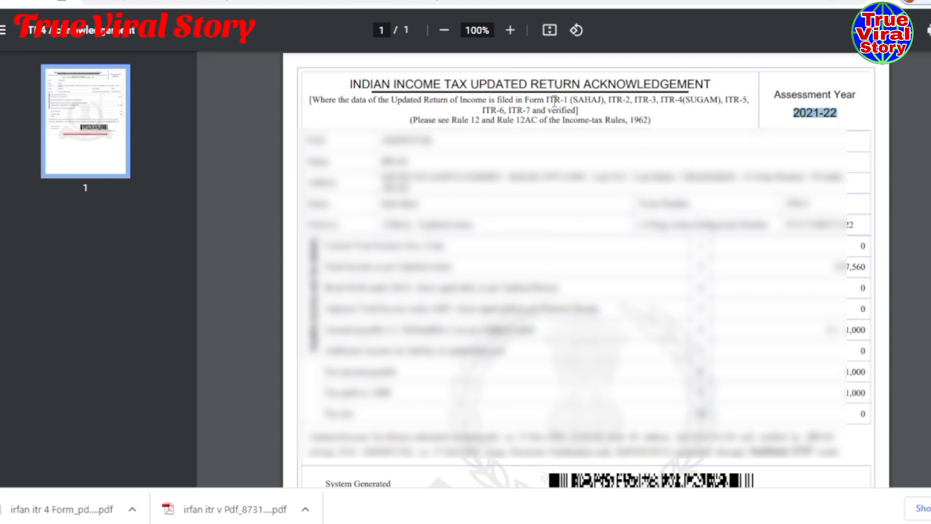
pyautogui.scroll(-5, 502, 242)
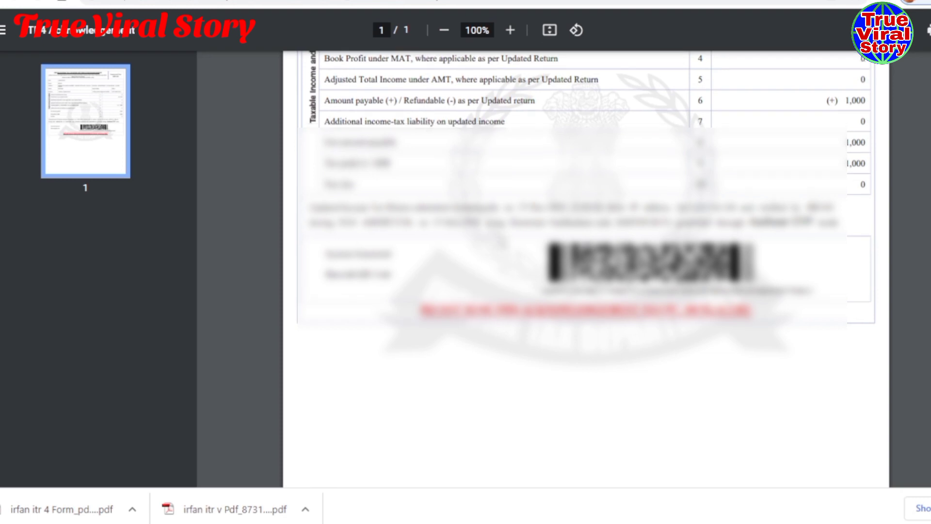
pyautogui.scroll(5, 501, 241)
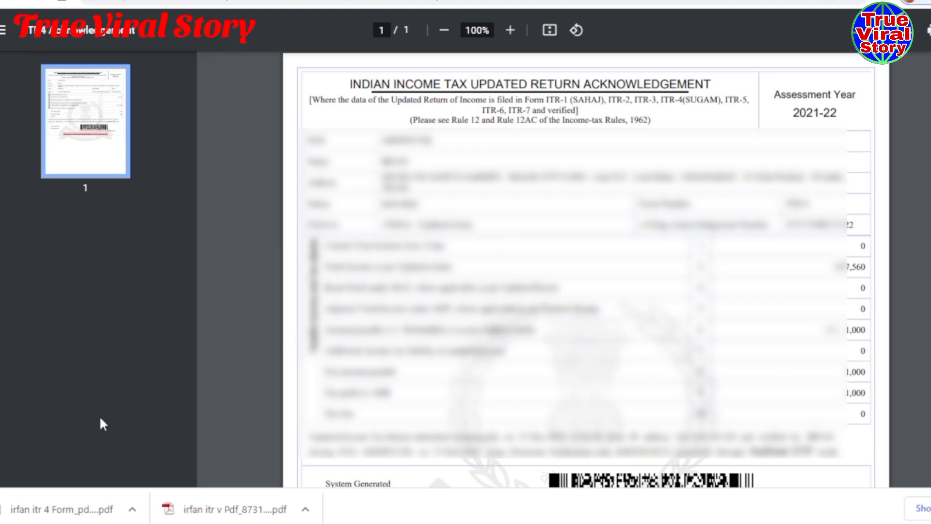
# - Open the downloaded 12-page ITR-U return PDF and scroll through its pages
pyautogui.click(48, 509)
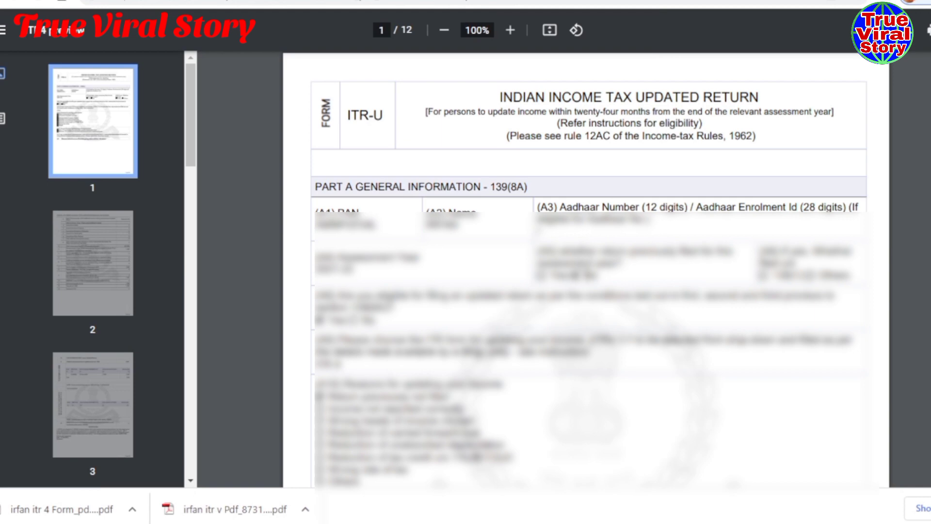
pyautogui.scroll(-20, 586, 271)
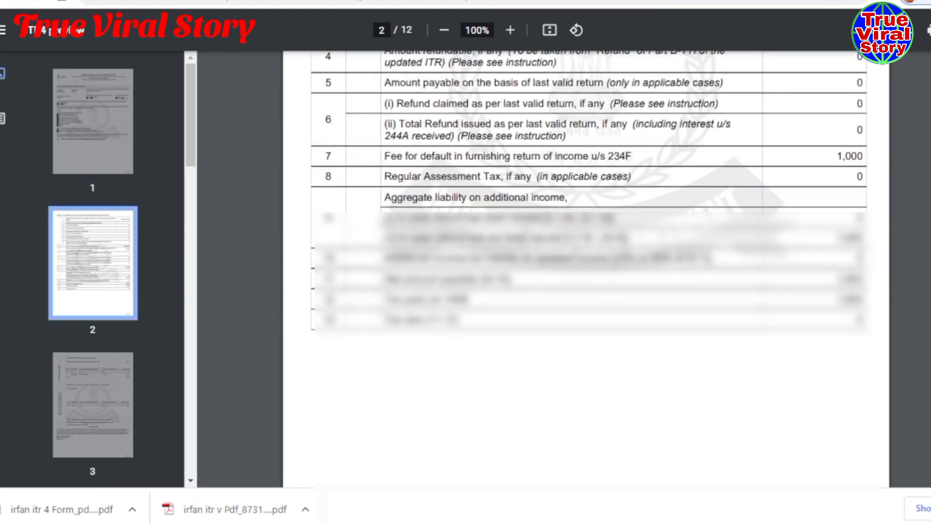
pyautogui.scroll(-20, 585, 272)
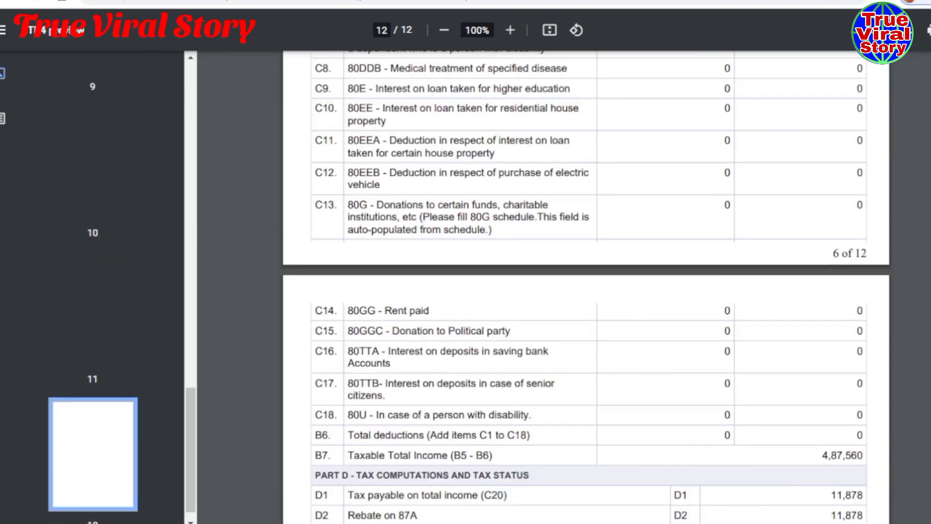
pyautogui.scroll(20, 586, 272)
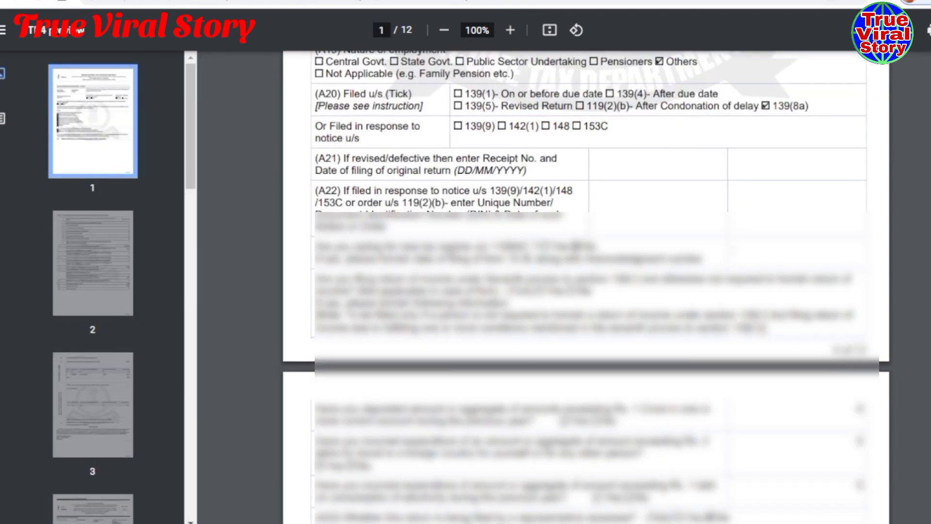
pyautogui.scroll(10, 586, 272)
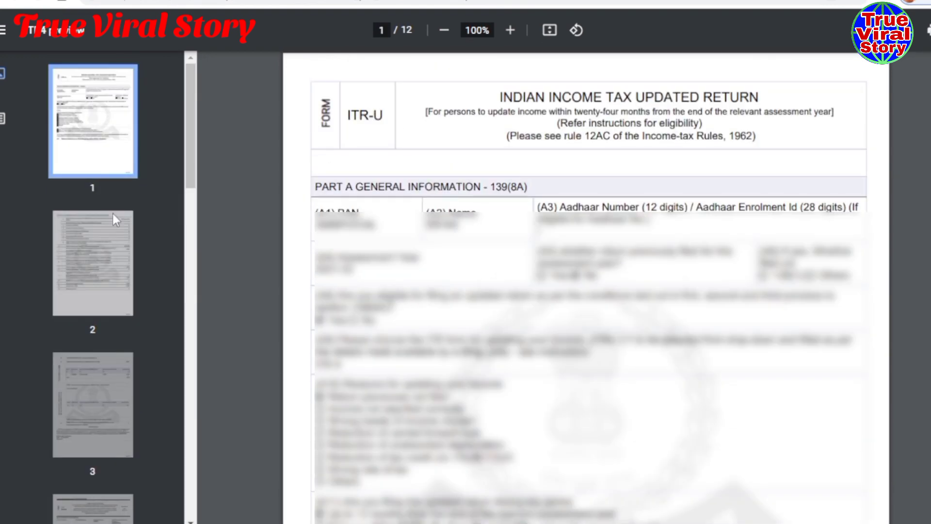